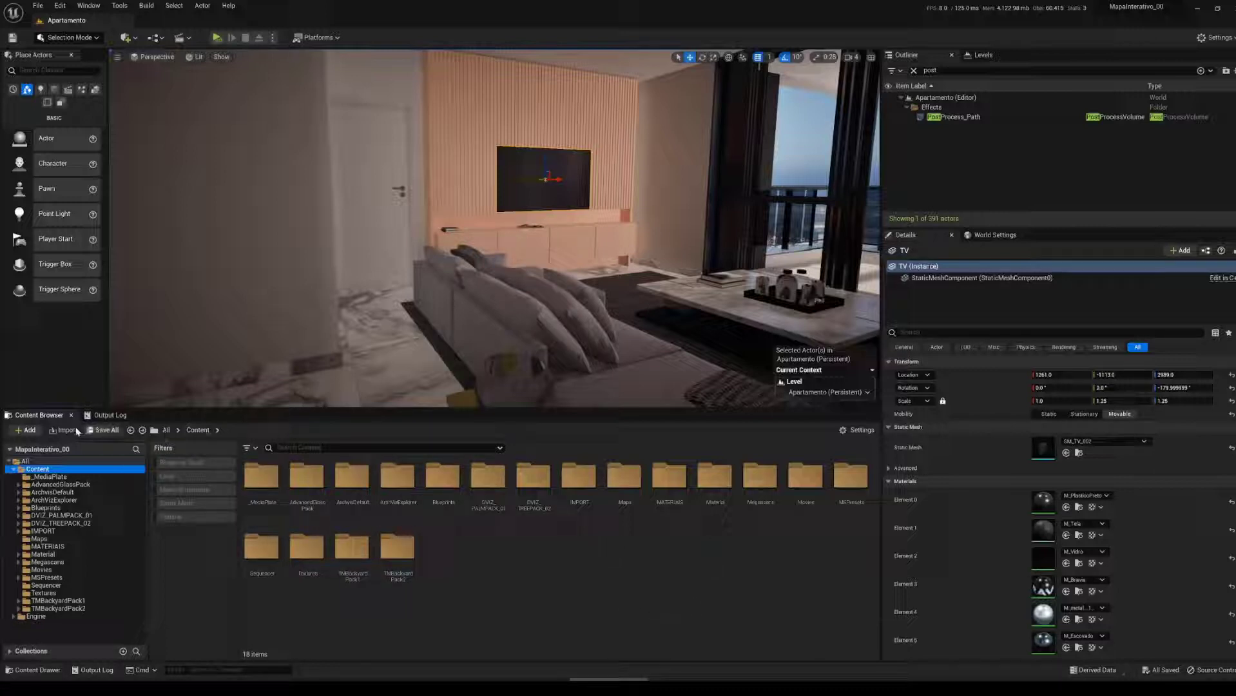
# Step: Try to import the Fusca_Youtube and Luzes_2 videos from the desktop's Video folder straight into the project's Content folder
pyautogui.click(536, 679)
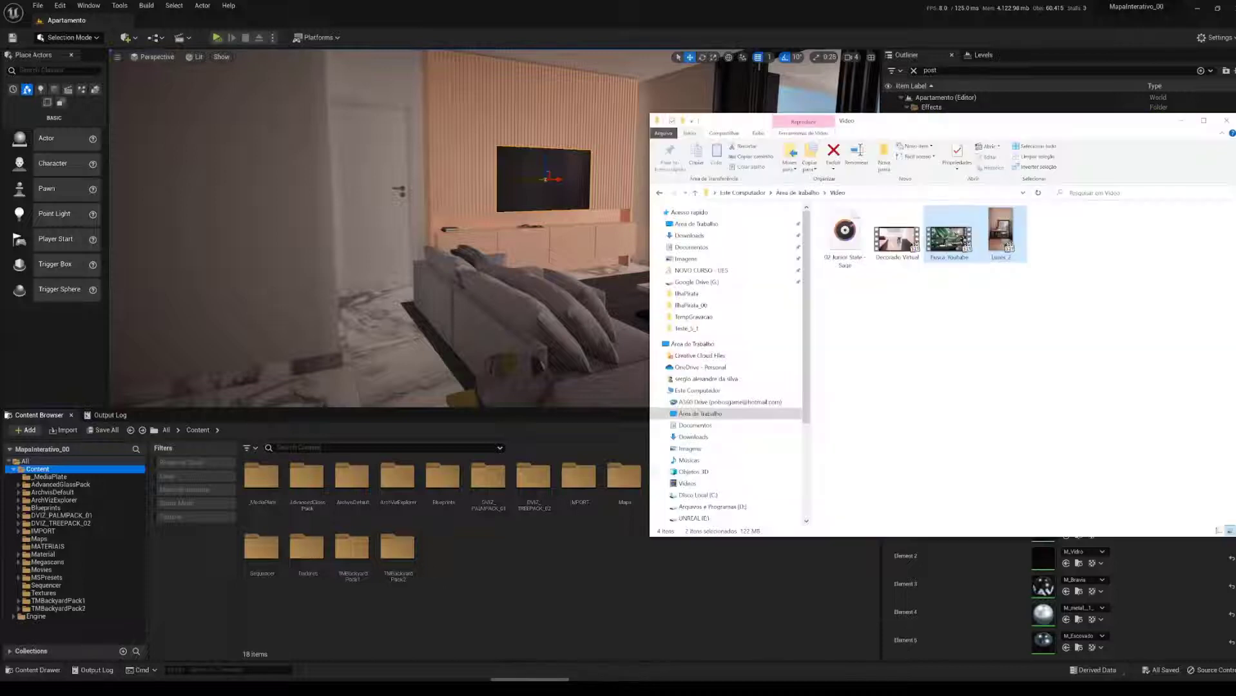
pyautogui.moveTo(930, 122); pyautogui.dragTo(991, 118)
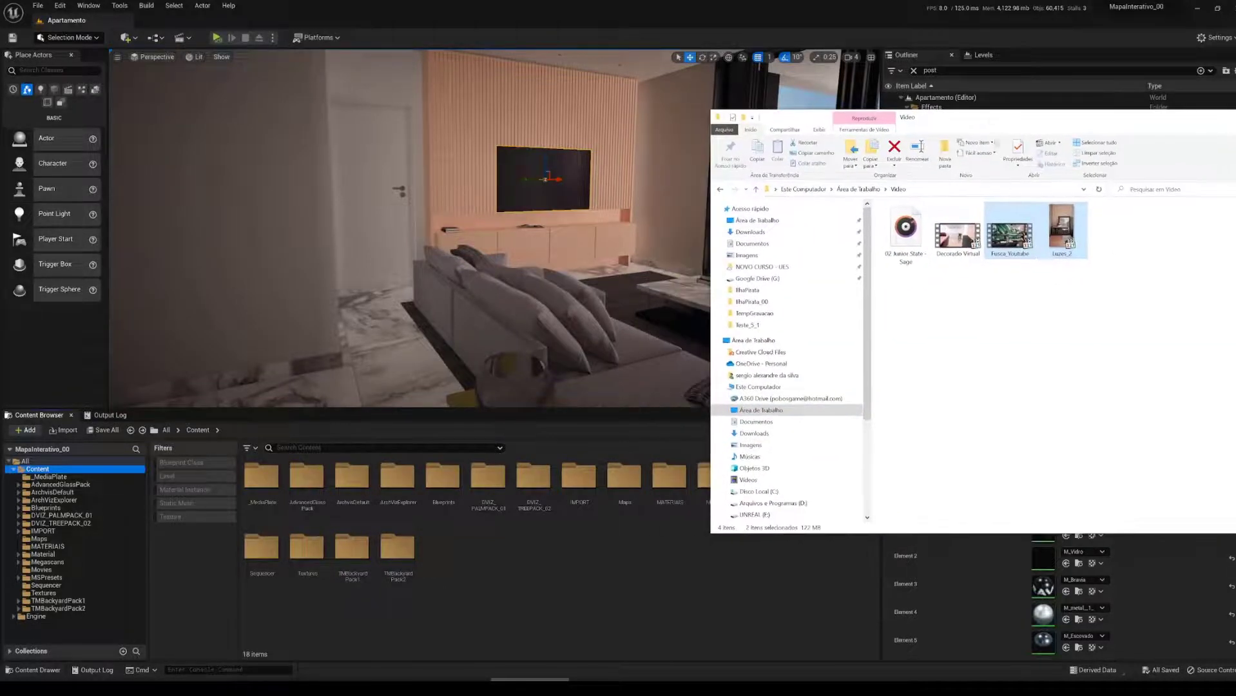
pyautogui.moveTo(1011, 242); pyautogui.dragTo(686, 596)
pyautogui.click(713, 605)
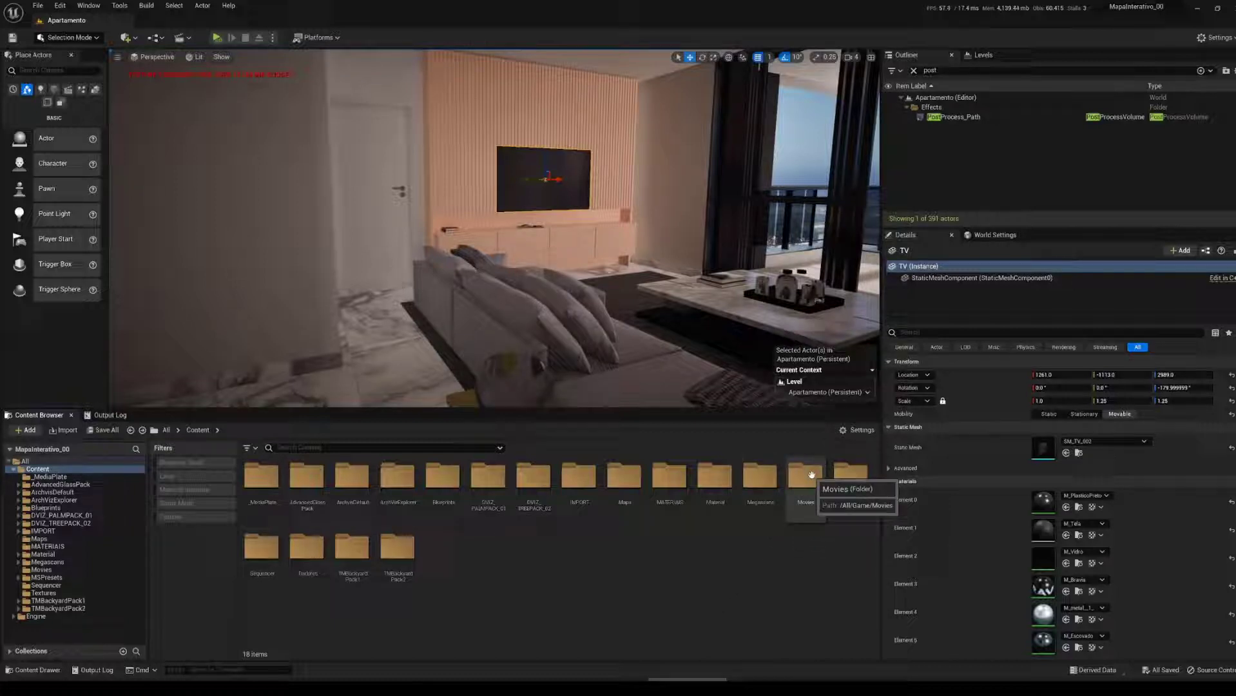
# Step: Show the project's Movies folder in File Explorer and place its window beside the source video folder
pyautogui.click(54, 471)
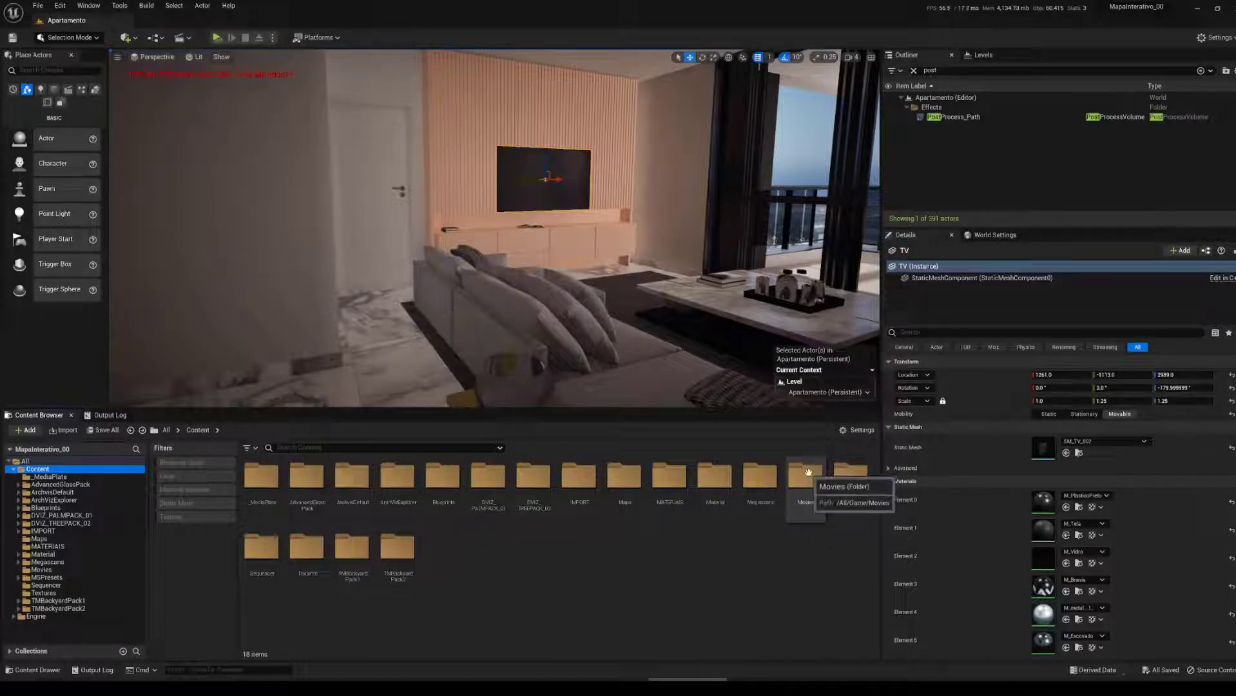
pyautogui.rightClick(811, 477)
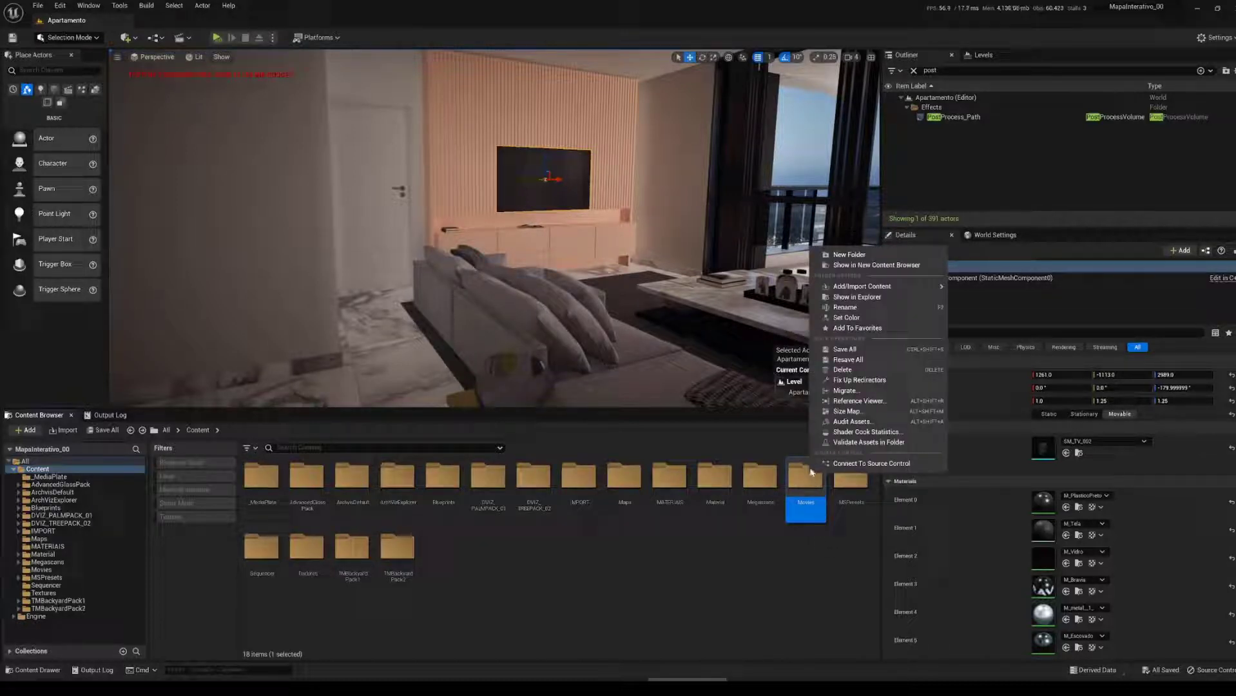
pyautogui.click(840, 297)
pyautogui.moveTo(316, 12); pyautogui.dragTo(464, 161)
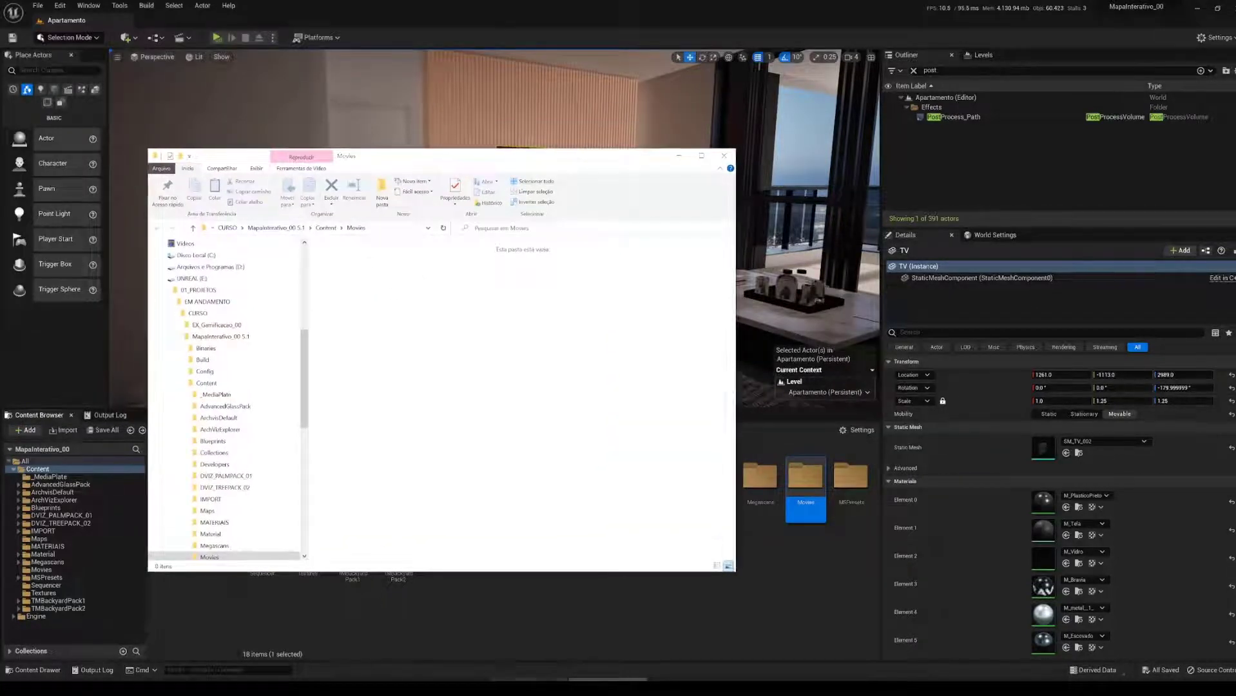
# Step: Copy the Fusca_Youtube and Luzes_2 video files from the Video folder into the project's Movies folder on disk
pyautogui.hotkey('alt', 'Tab')
pyautogui.hotkey('ctrl', 'c')
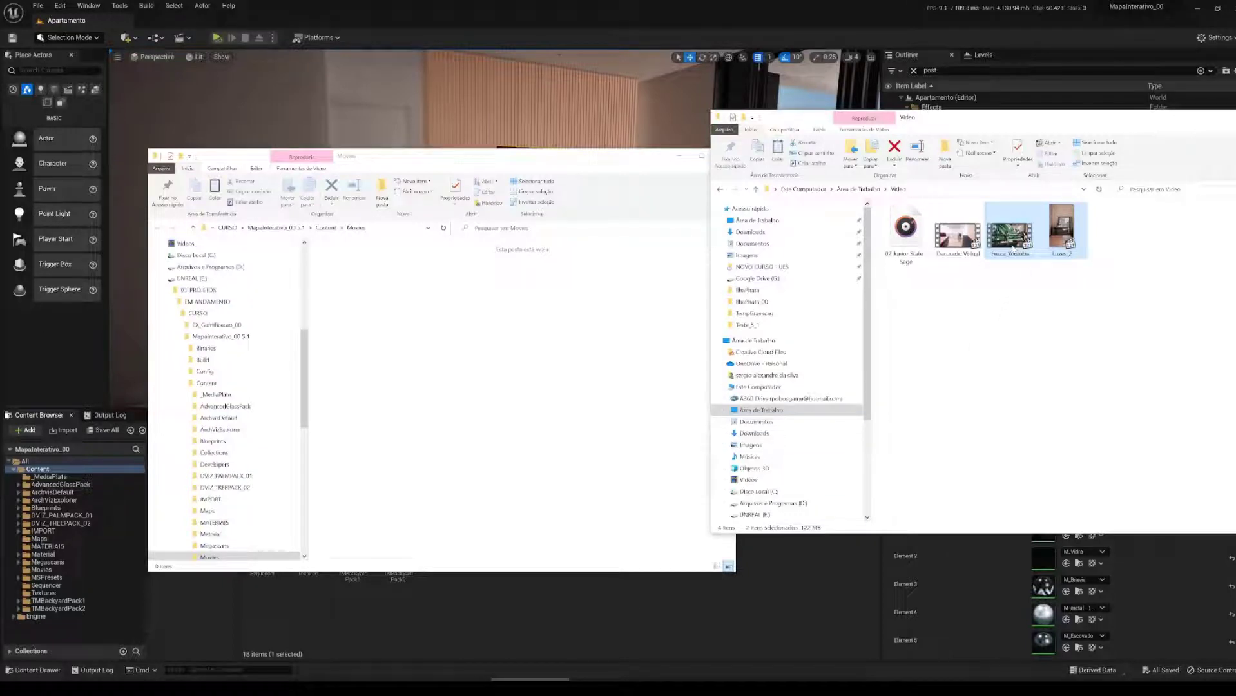
pyautogui.click(390, 314)
pyautogui.hotkey('ctrl', 'v')
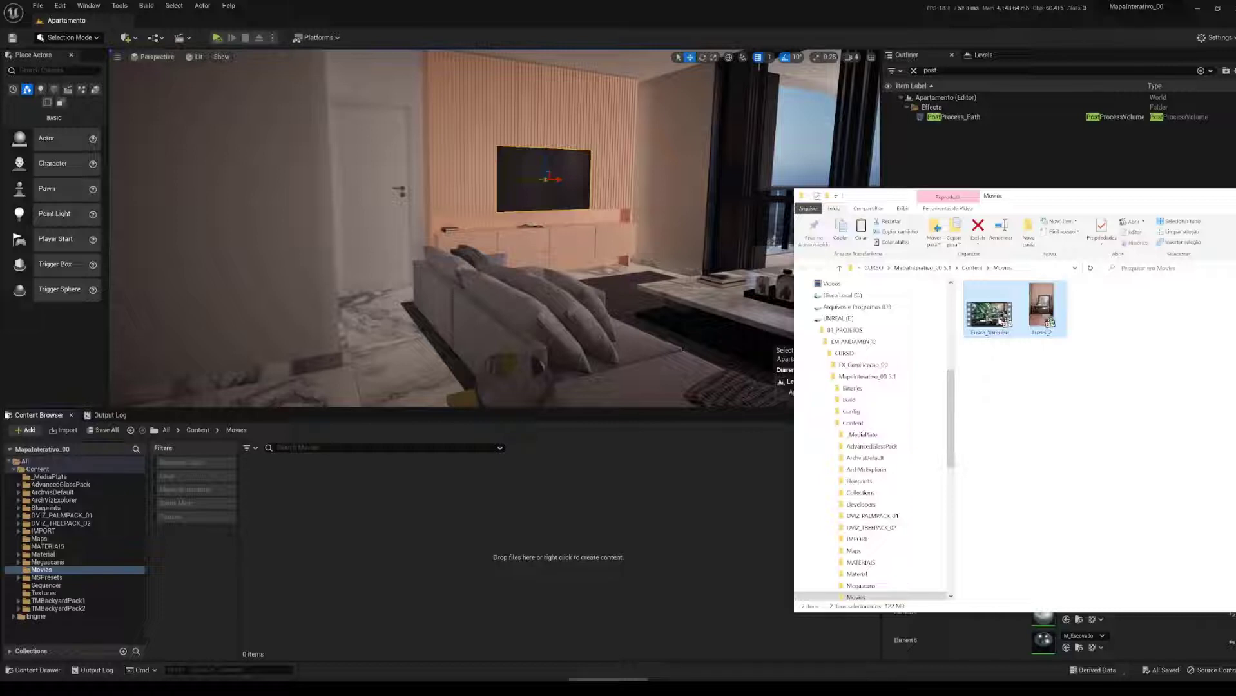
# Step: Import both videos into the Movies content folder as media sources and place Fusca_Youtube in the living room as a media plate
pyautogui.moveTo(1001, 321); pyautogui.dragTo(418, 499)
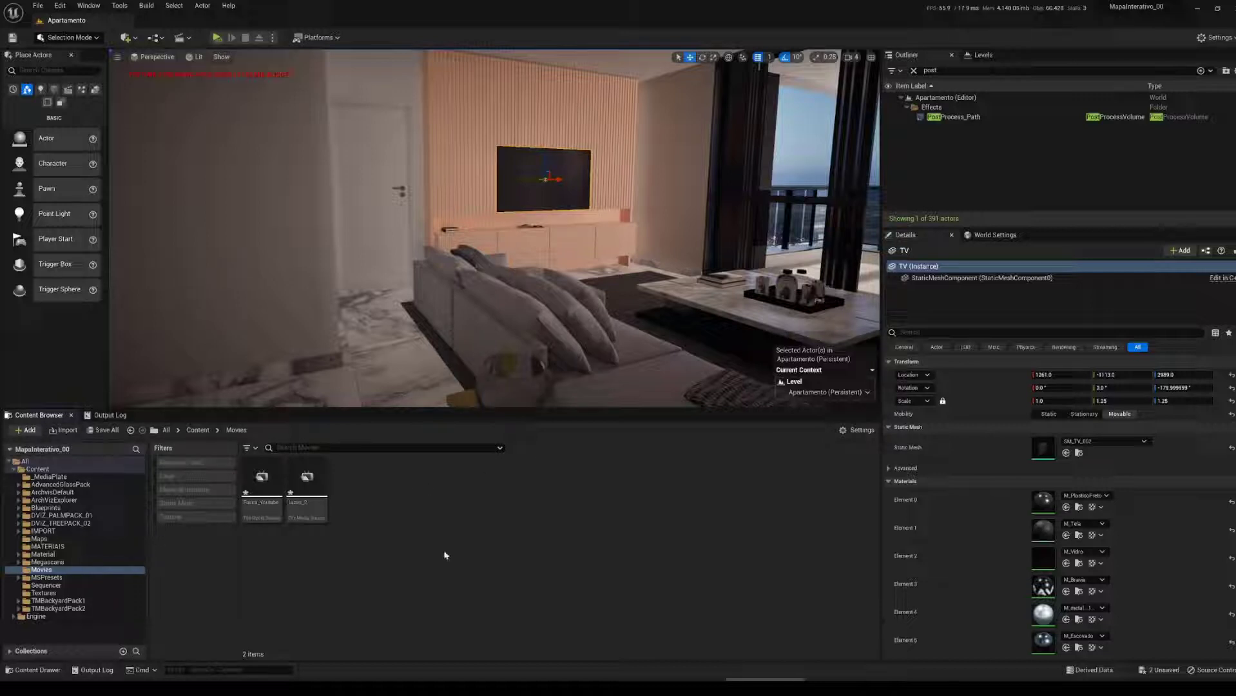
pyautogui.moveTo(262, 481); pyautogui.dragTo(652, 165)
pyautogui.moveTo(638, 186); pyautogui.dragTo(629, 189, button='right')
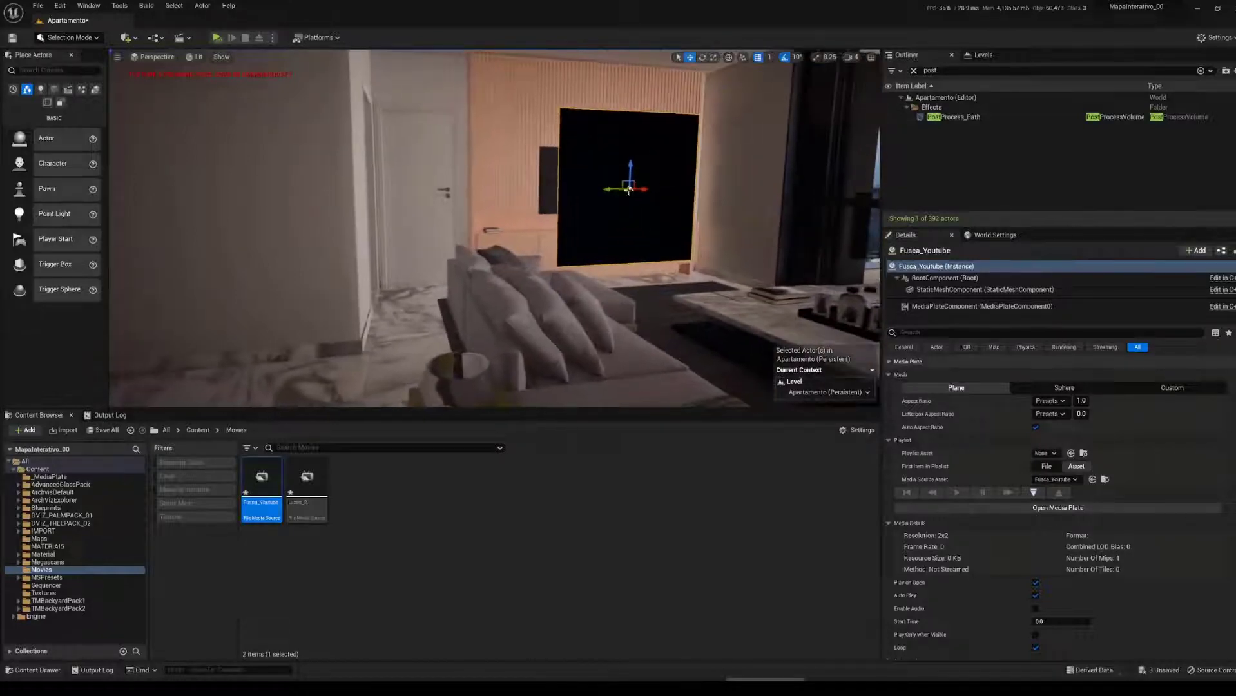
# Step: Play the level to watch the Fusca_Youtube media plate in the living room, and stop the simulation
pyautogui.click(217, 37)
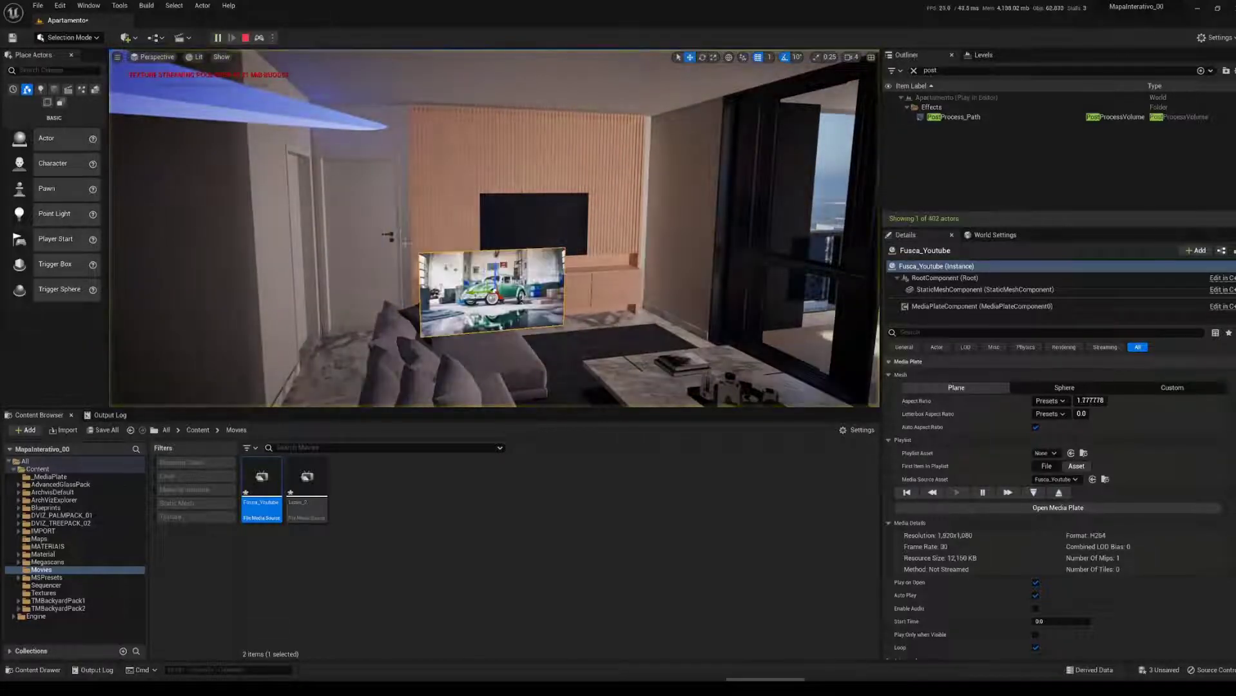
pyautogui.moveTo(406, 244); pyautogui.dragTo(441, 261, button='right')
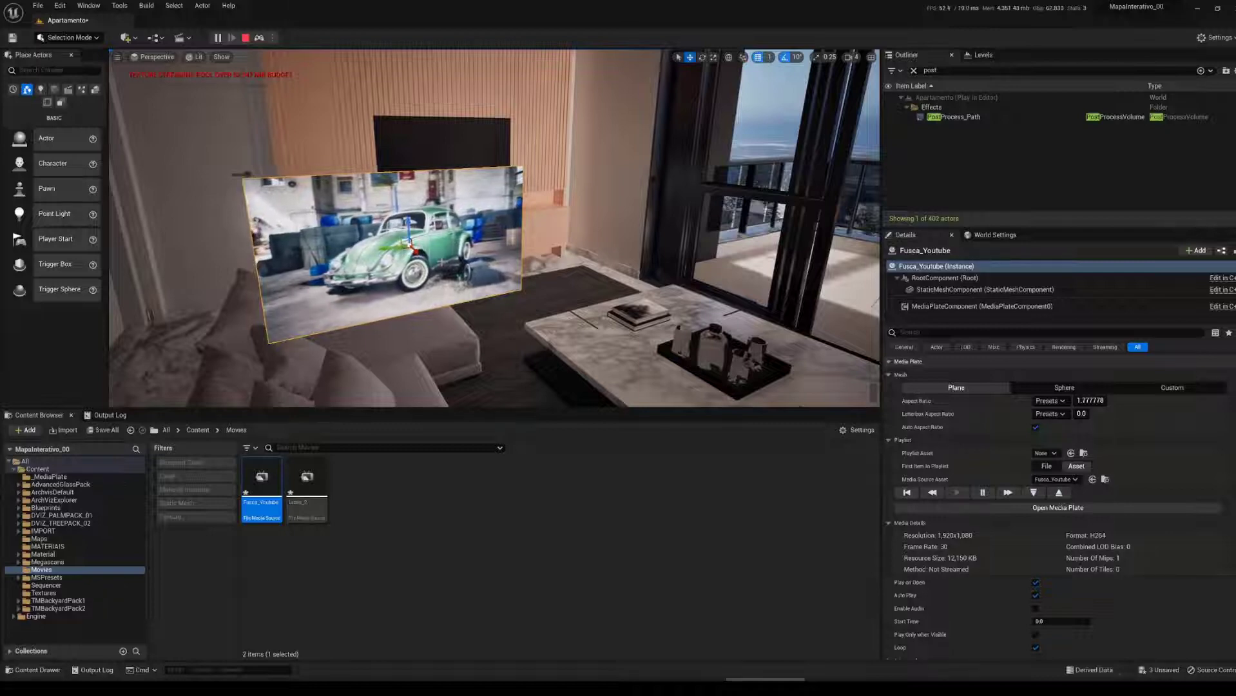
pyautogui.moveTo(441, 261); pyautogui.dragTo(439, 316)
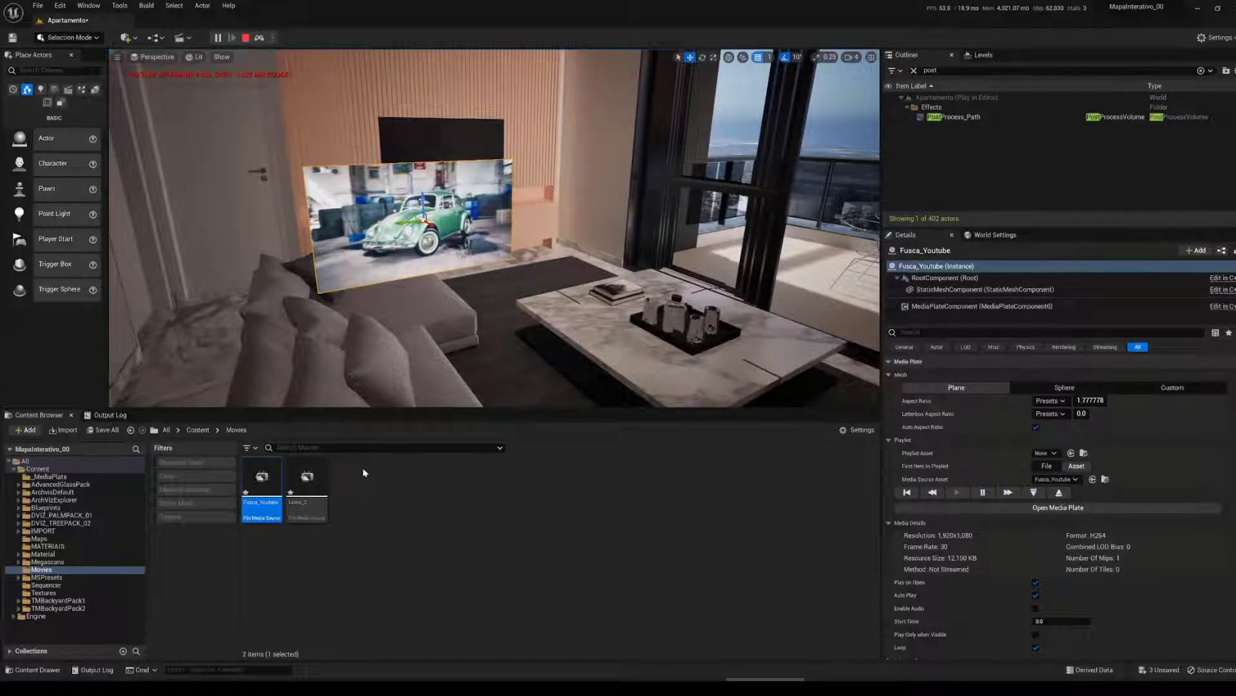
pyautogui.press('Escape')
# Step: Place Luzes_2 as a media plate beside the Fusca_Youtube plate and preview both videos by playing the level
pyautogui.moveTo(307, 480); pyautogui.dragTo(587, 160)
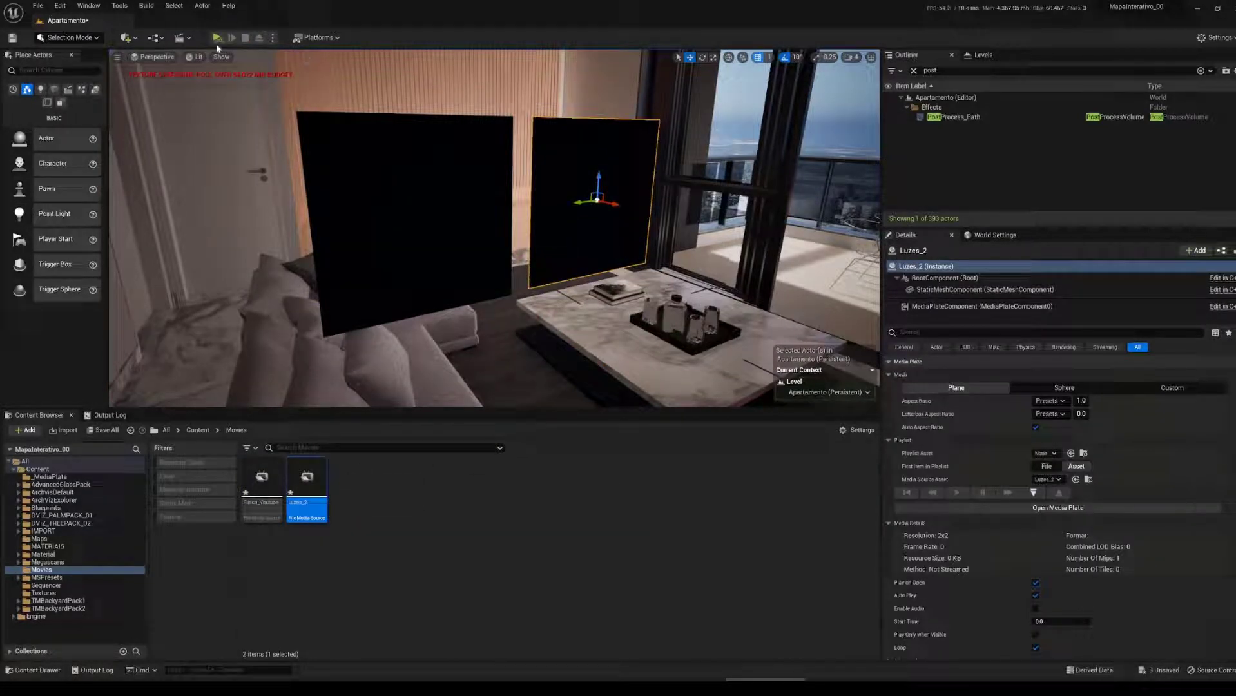
pyautogui.click(218, 40)
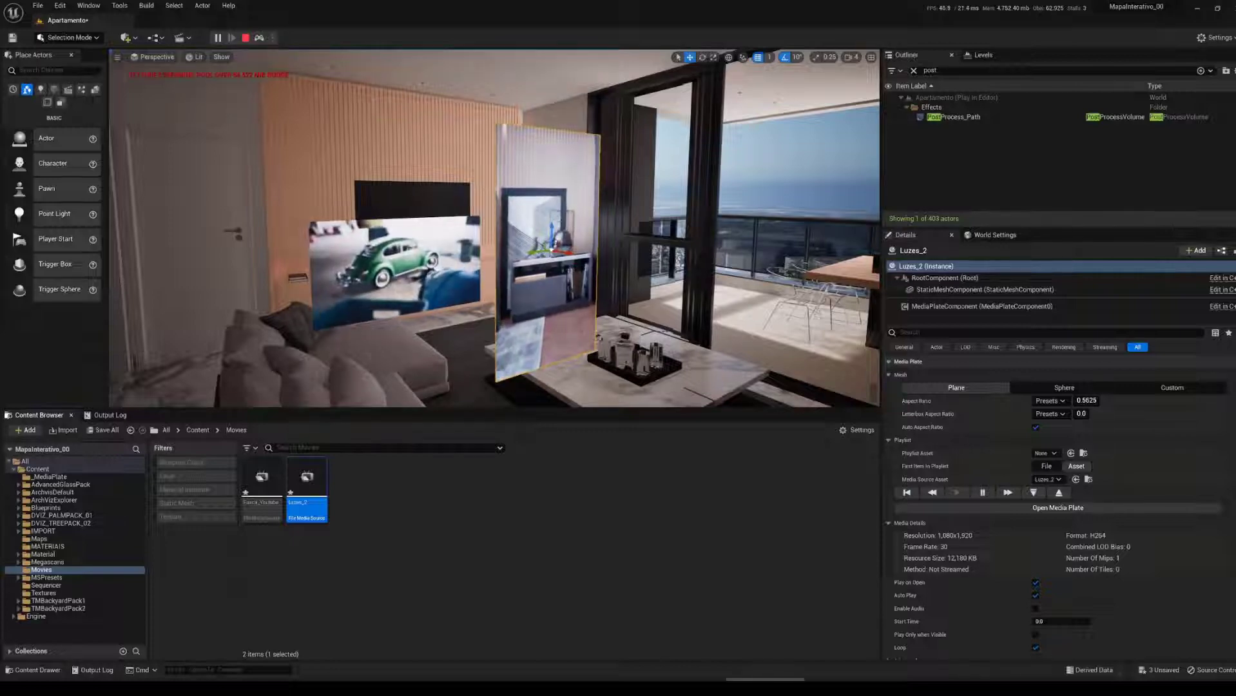
pyautogui.moveTo(557, 222); pyautogui.dragTo(529, 284, button='right')
pyautogui.press('Escape')
# Step: Move the Fusca_Youtube plate onto the TV screen and open its media for playback in the editor
pyautogui.moveTo(451, 227); pyautogui.dragTo(465, 187, button='right')
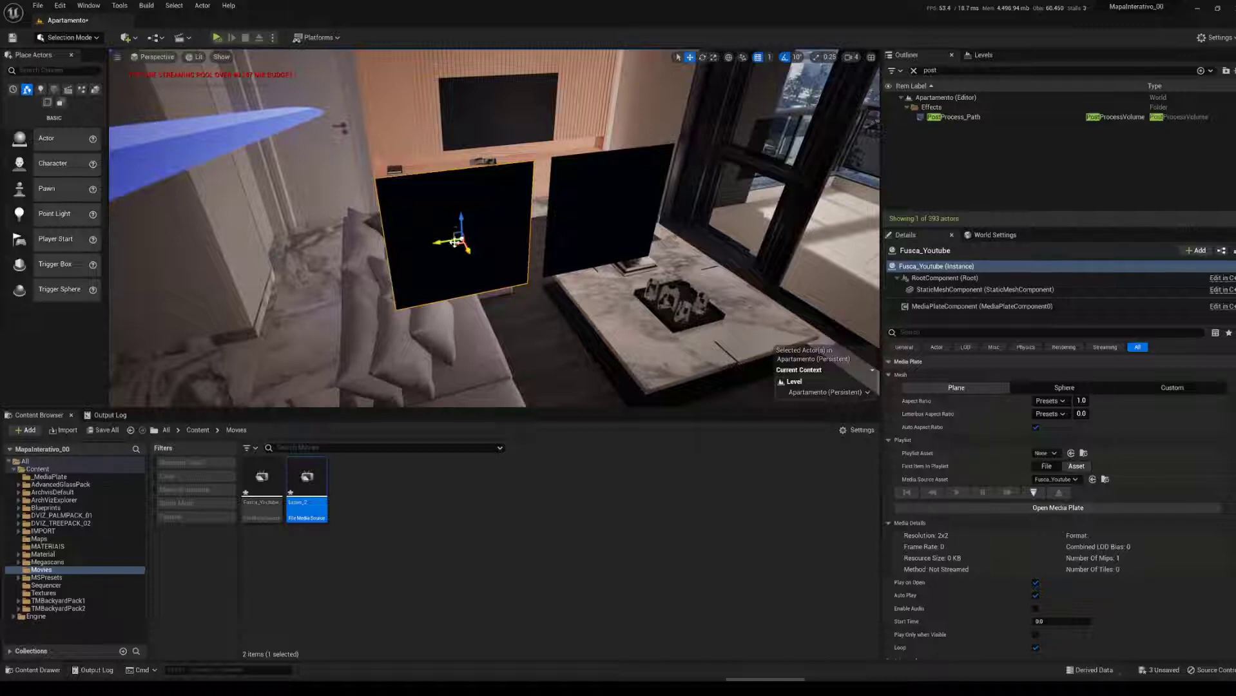
pyautogui.moveTo(455, 244); pyautogui.dragTo(489, 148)
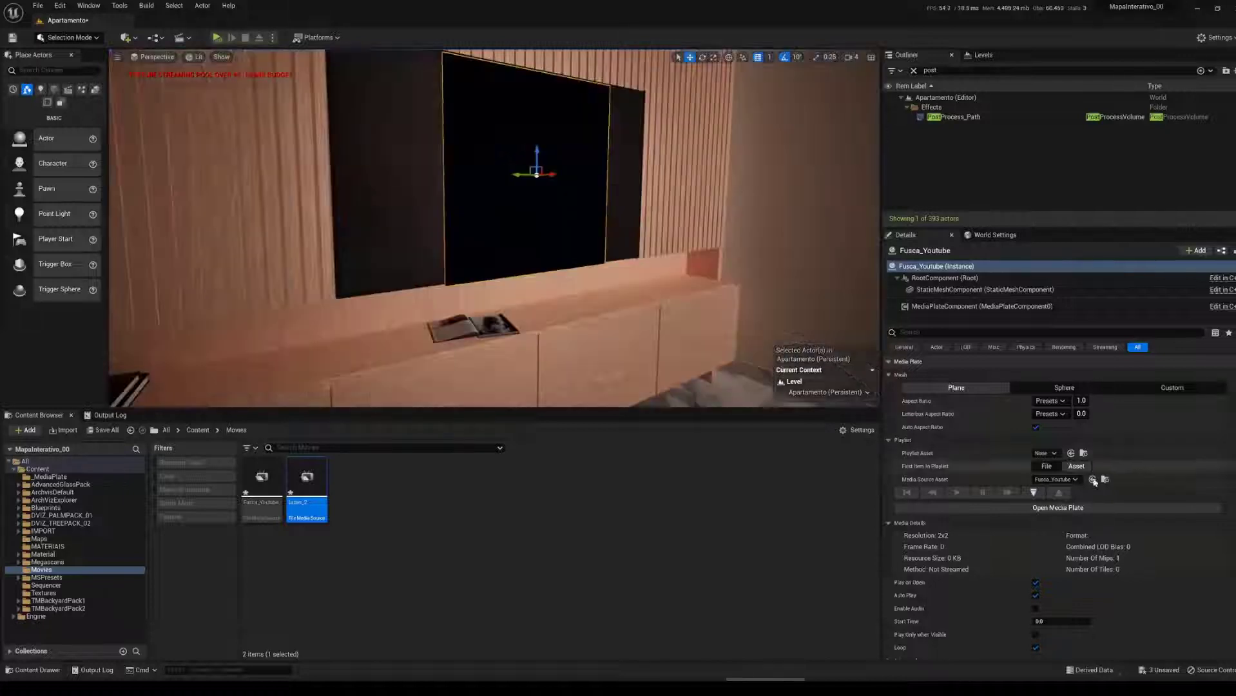
pyautogui.click(1057, 493)
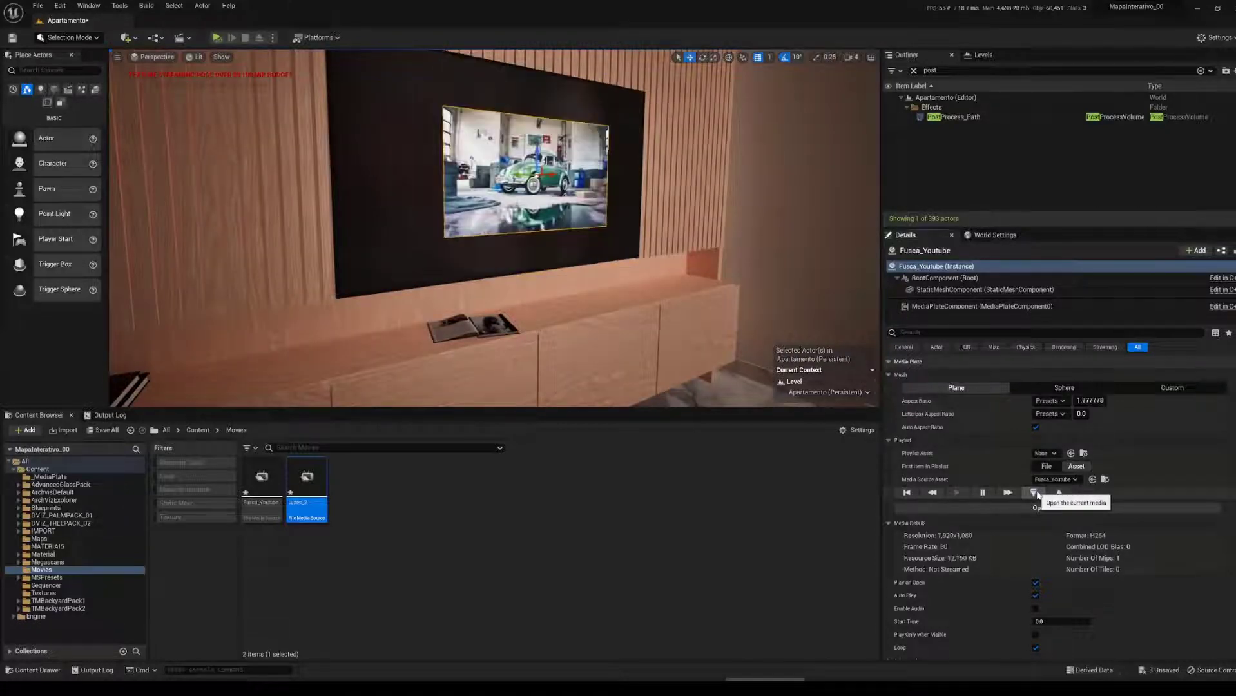
# Step: Scale the Fusca_Youtube plate to fill the TV screen on the wood-panelled wall
pyautogui.moveTo(474, 163)
pyautogui.mouseDown(button='right')
pyautogui.moveTo(488, 163)
pyautogui.moveTo(466, 161)
pyautogui.mouseUp(button='right')
pyautogui.press('r')
pyautogui.moveTo(497, 222)
pyautogui.mouseDown()
pyautogui.moveTo(519, 204)
pyautogui.moveTo(495, 218)
pyautogui.mouseUp()
pyautogui.press('w')
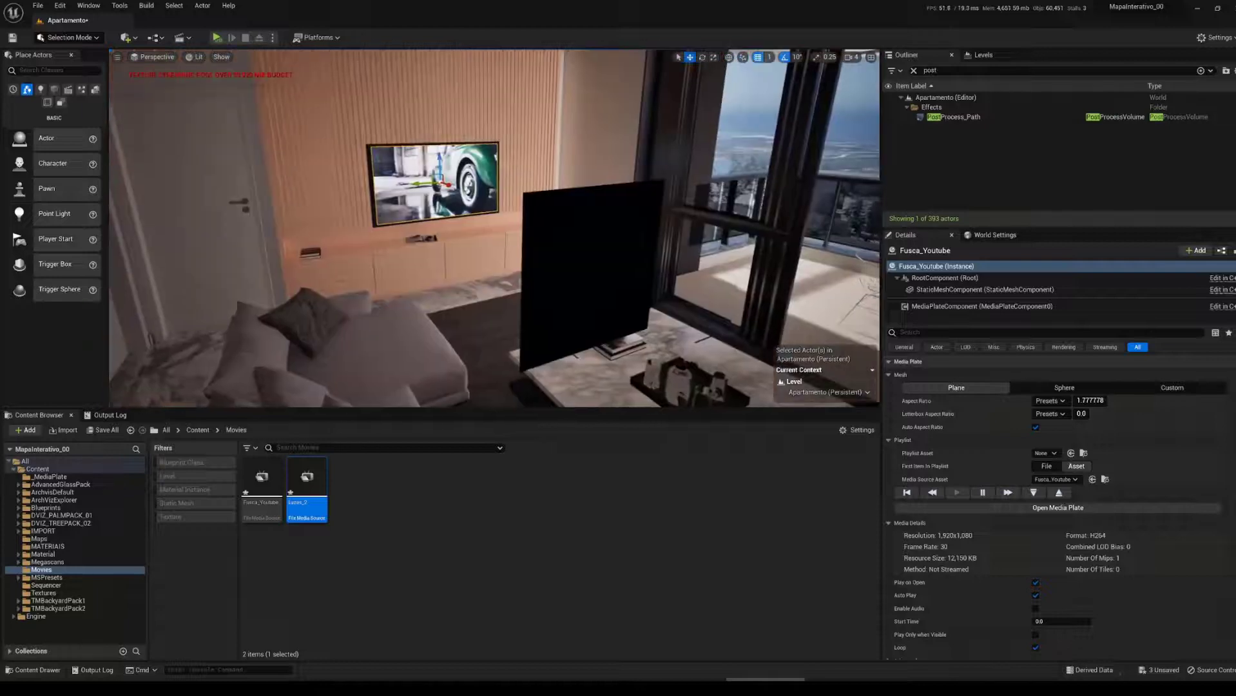
pyautogui.moveTo(451, 213); pyautogui.dragTo(503, 209, button='right')
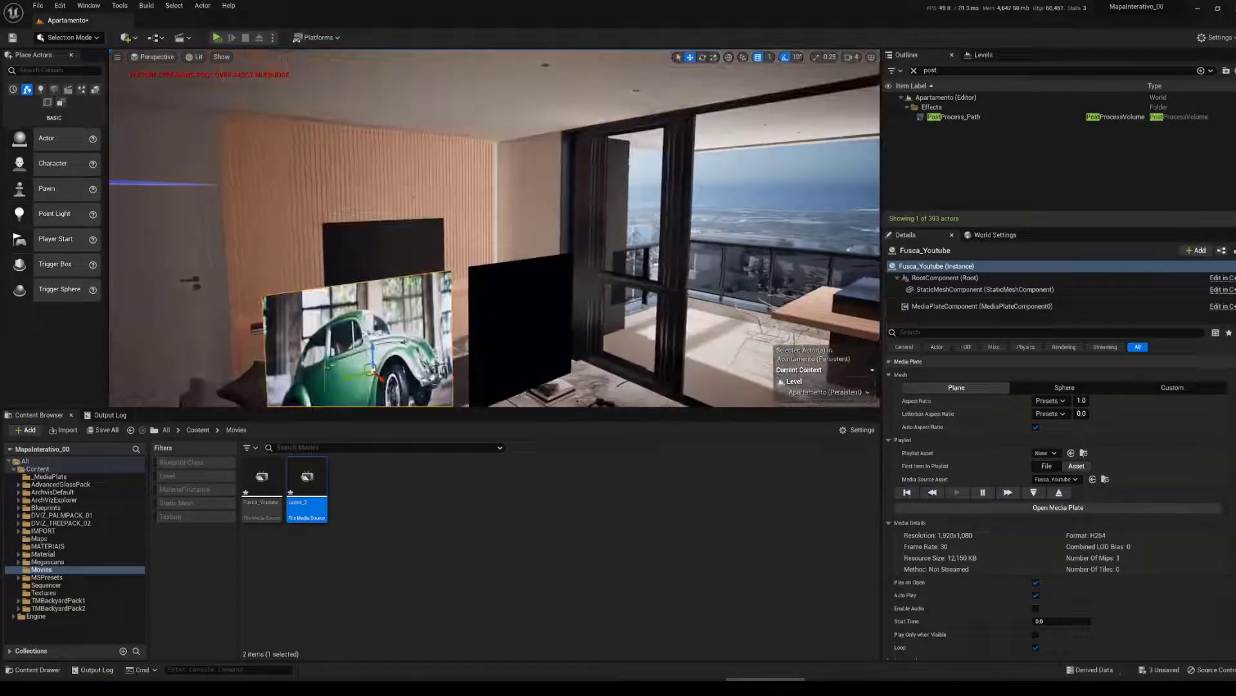
# Step: Try an aspect ratio preset on the Fusca_Youtube plate and settle on the 1.777778 preset
pyautogui.moveTo(510, 275); pyautogui.dragTo(510, 274, button='right')
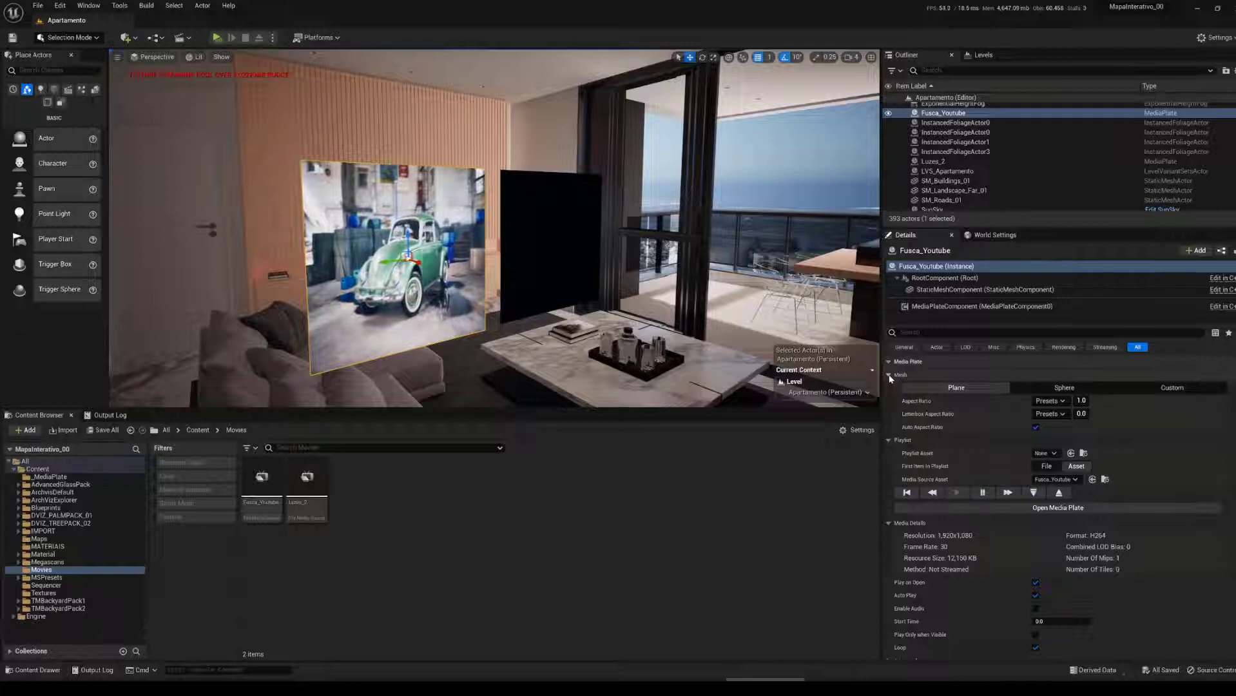
pyautogui.click(890, 375)
pyautogui.click(889, 375)
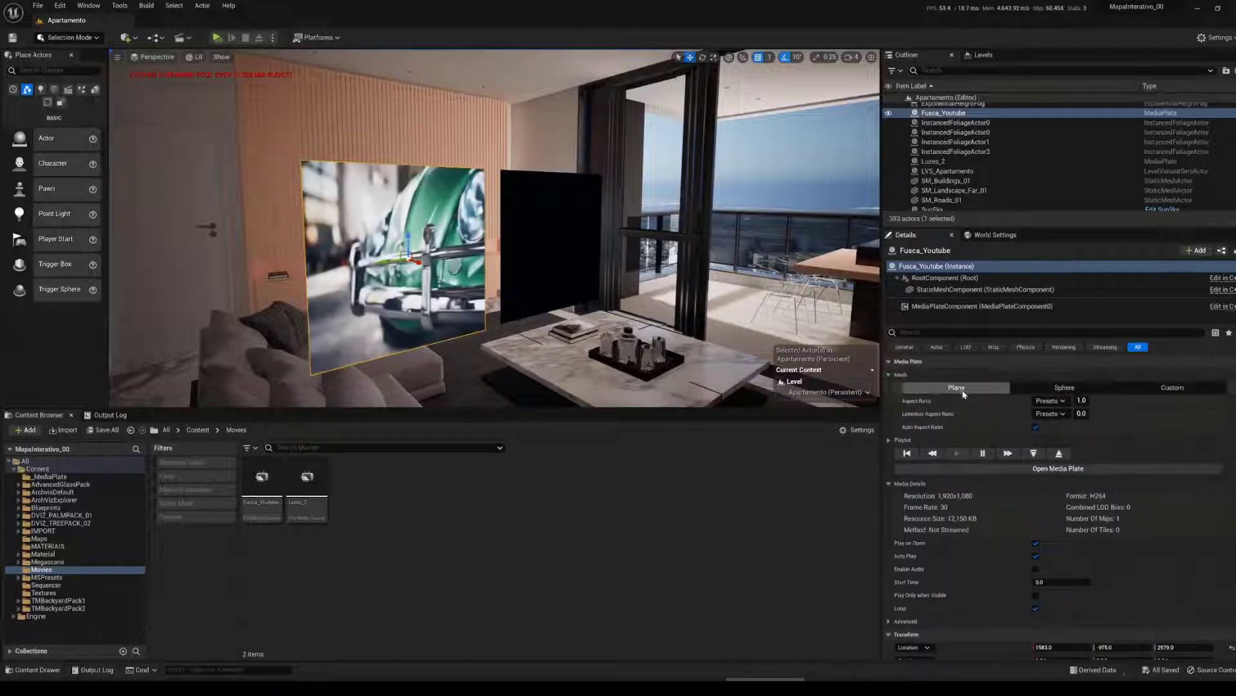
pyautogui.click(1064, 401)
pyautogui.click(1065, 478)
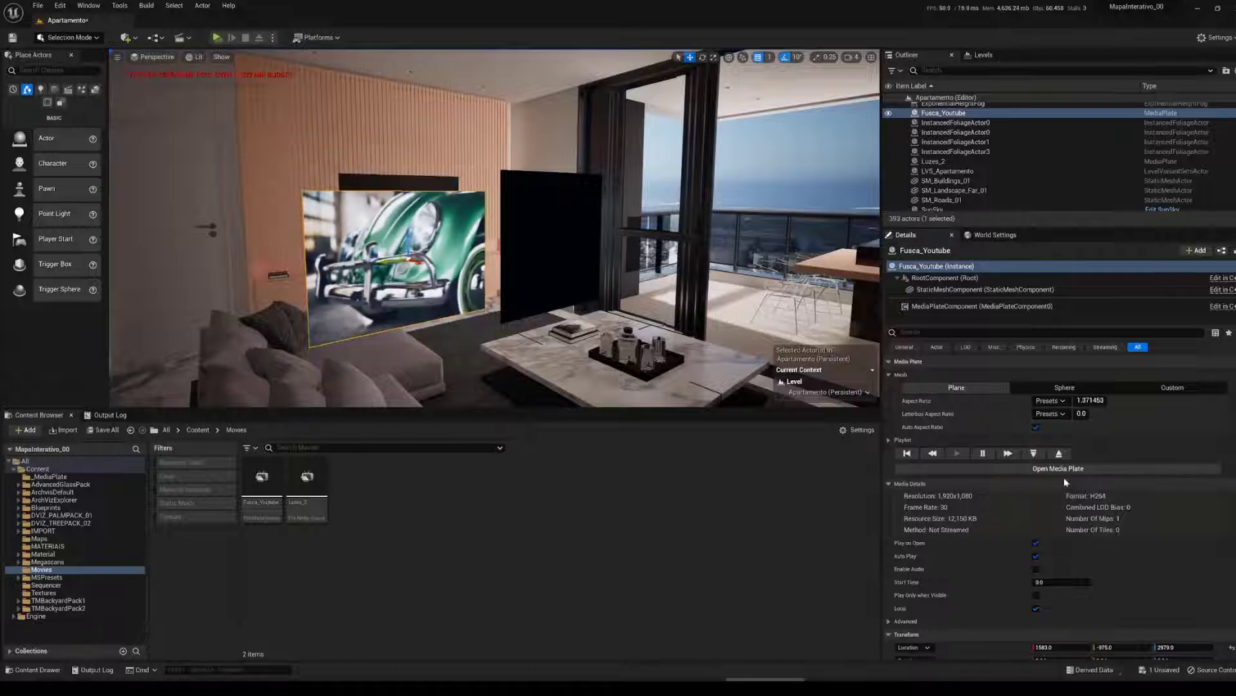
pyautogui.click(1064, 400)
pyautogui.click(1062, 423)
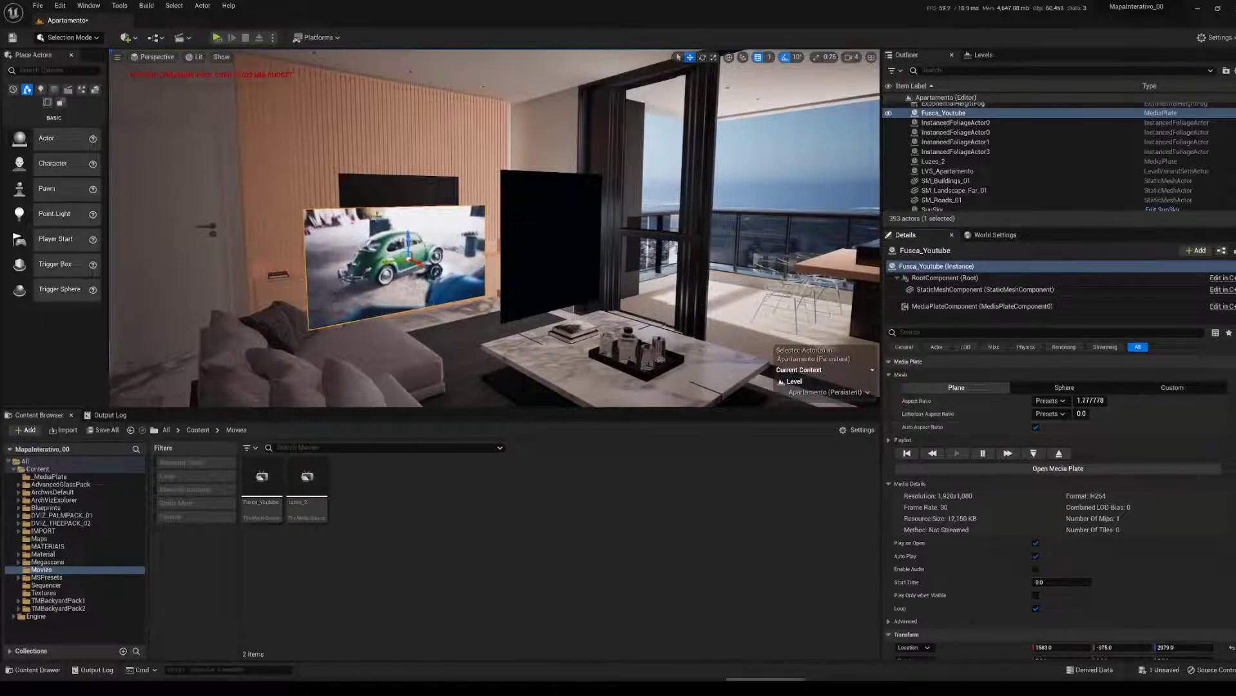
# Step: Select the Luzes_2 plate and play the level to check its video with Auto Aspect Ratio enabled
pyautogui.click(517, 218)
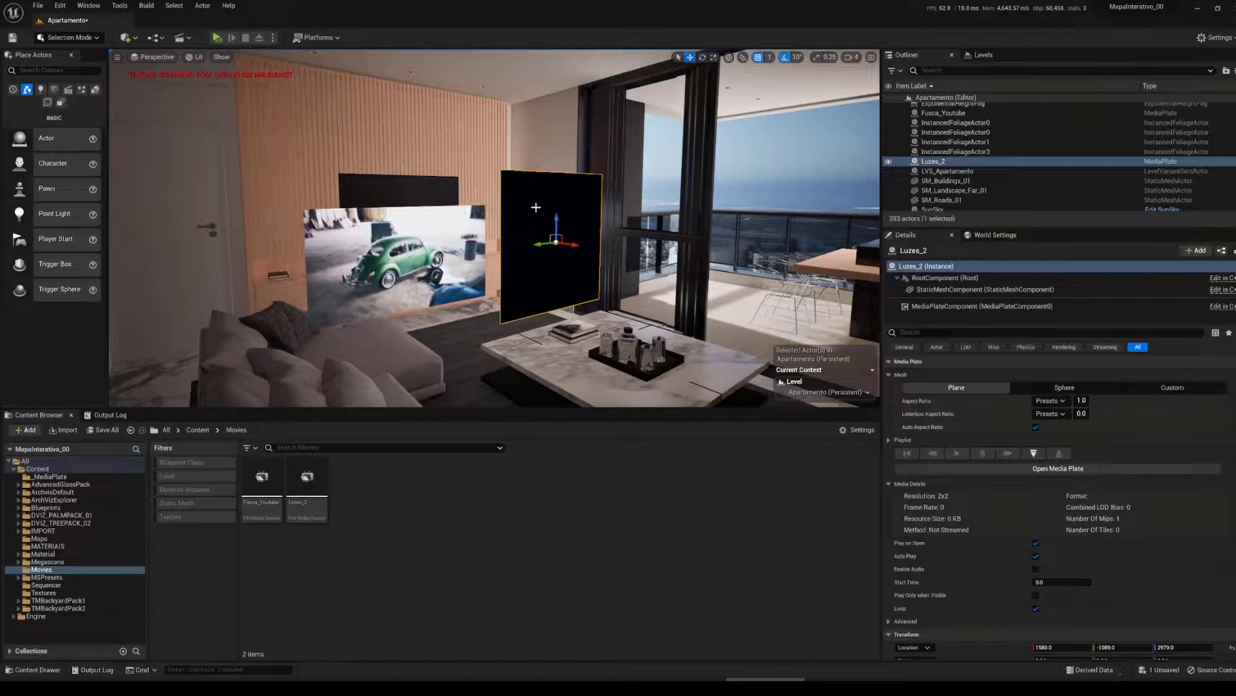
pyautogui.click(222, 39)
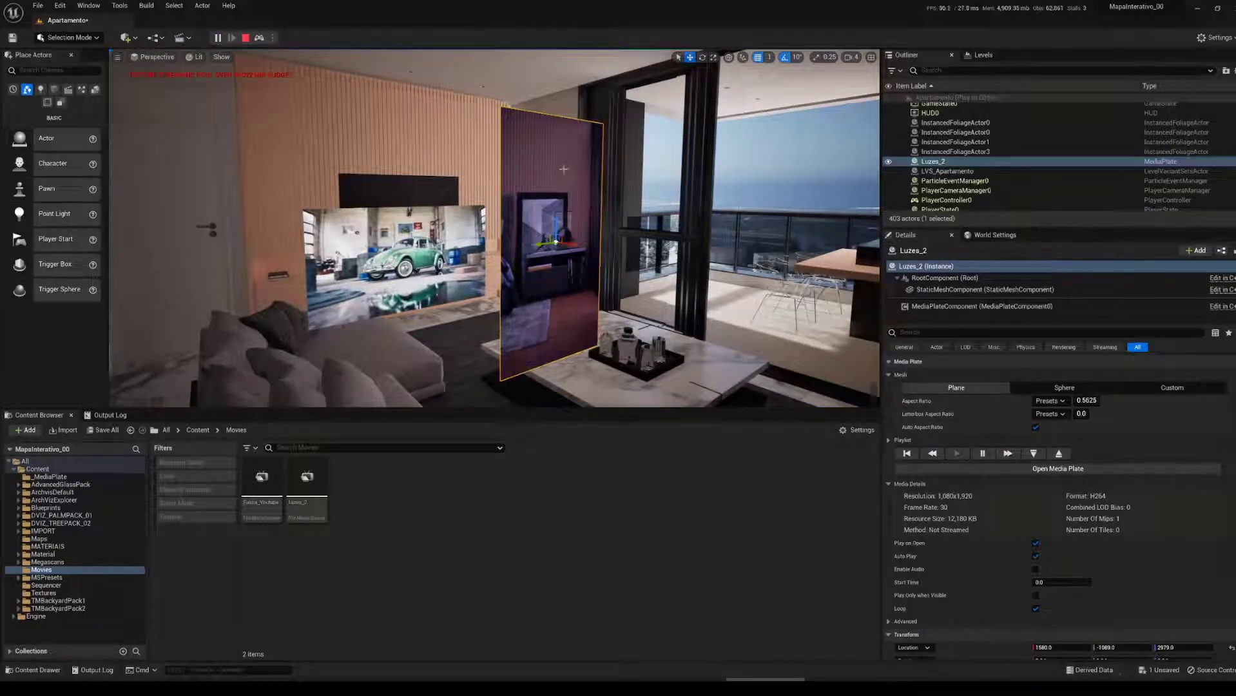
pyautogui.press('Escape')
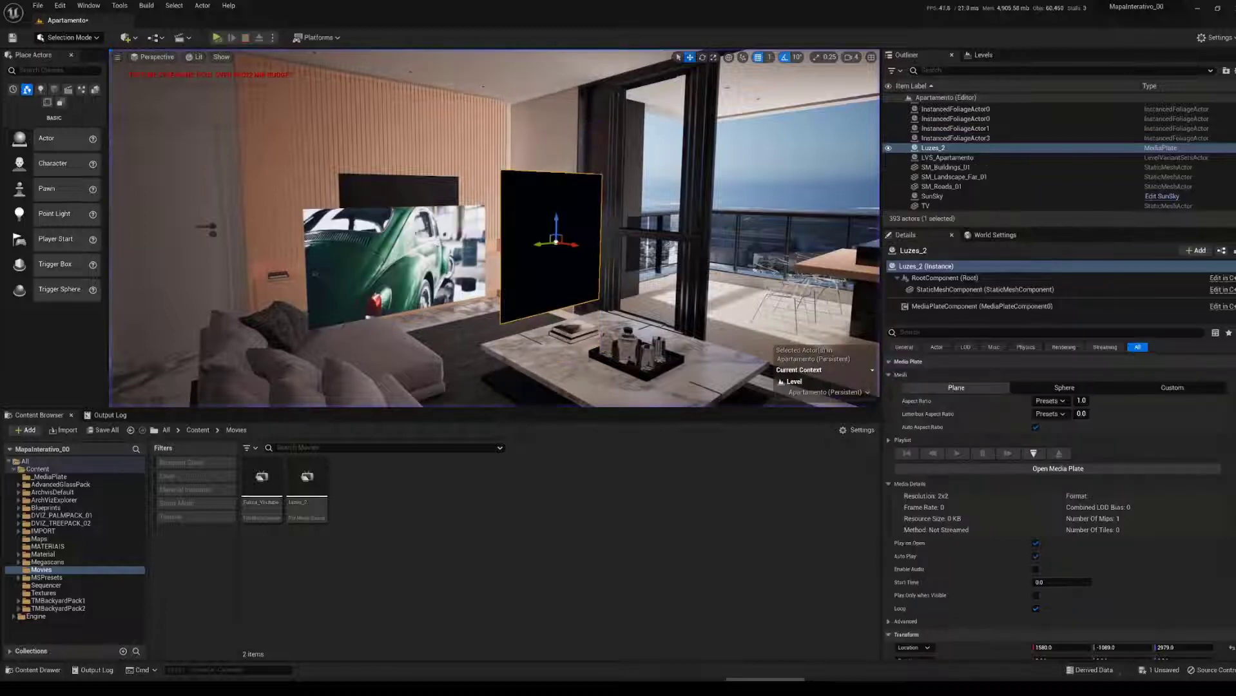
# Step: Turn off Auto Aspect Ratio on the Luzes_2 plate and preview its video by playing the level
pyautogui.click(1036, 427)
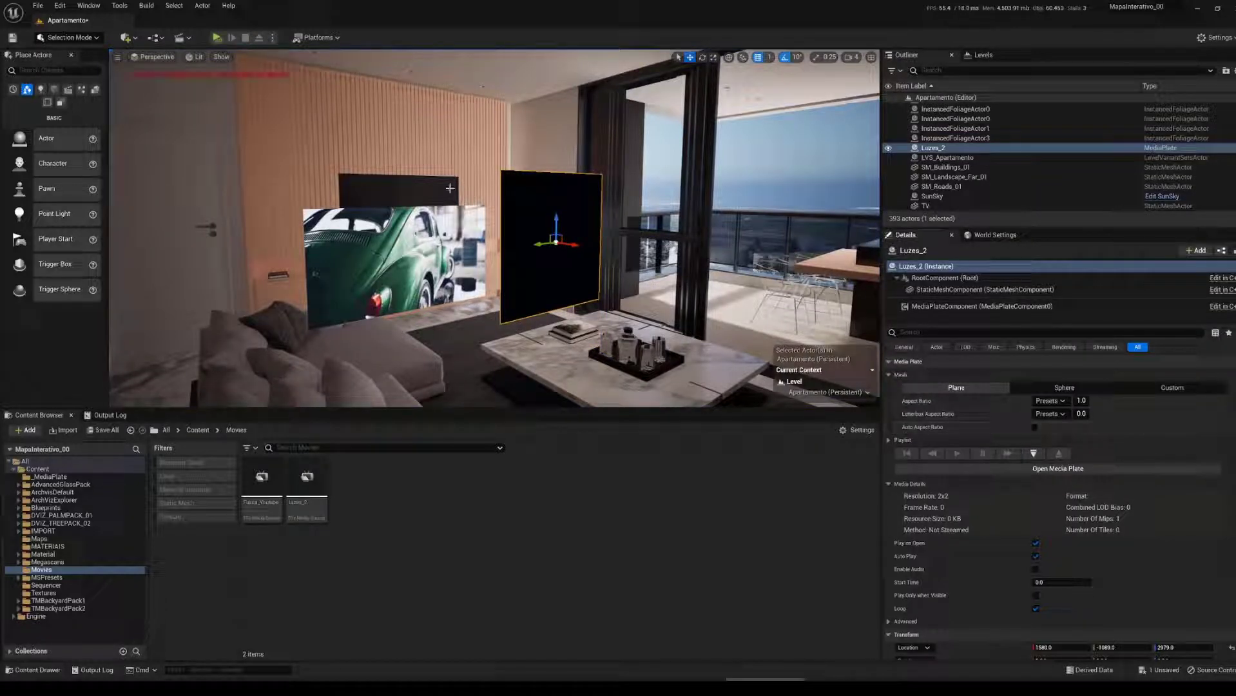
pyautogui.click(223, 38)
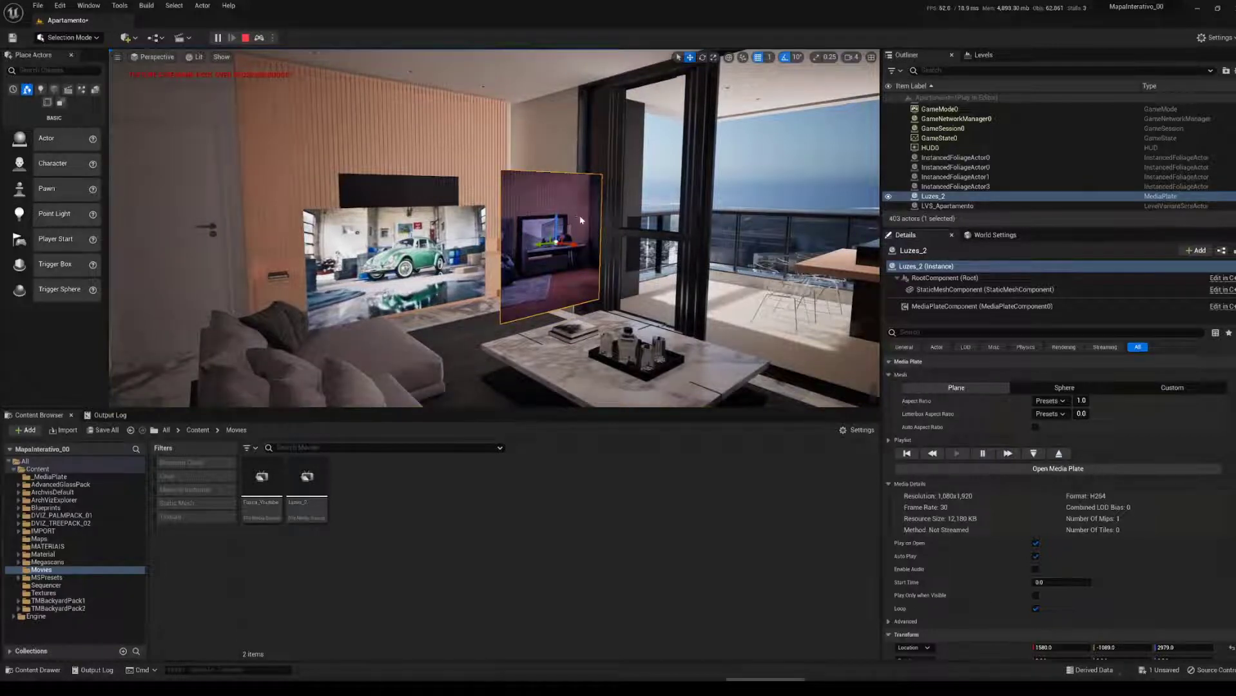
pyautogui.press('Escape')
# Step: Change the Luzes_2 plate's mesh to Sphere and preview the video on it by playing the level
pyautogui.click(1064, 387)
pyautogui.moveTo(687, 229); pyautogui.dragTo(538, 191, button='right')
pyautogui.click(218, 37)
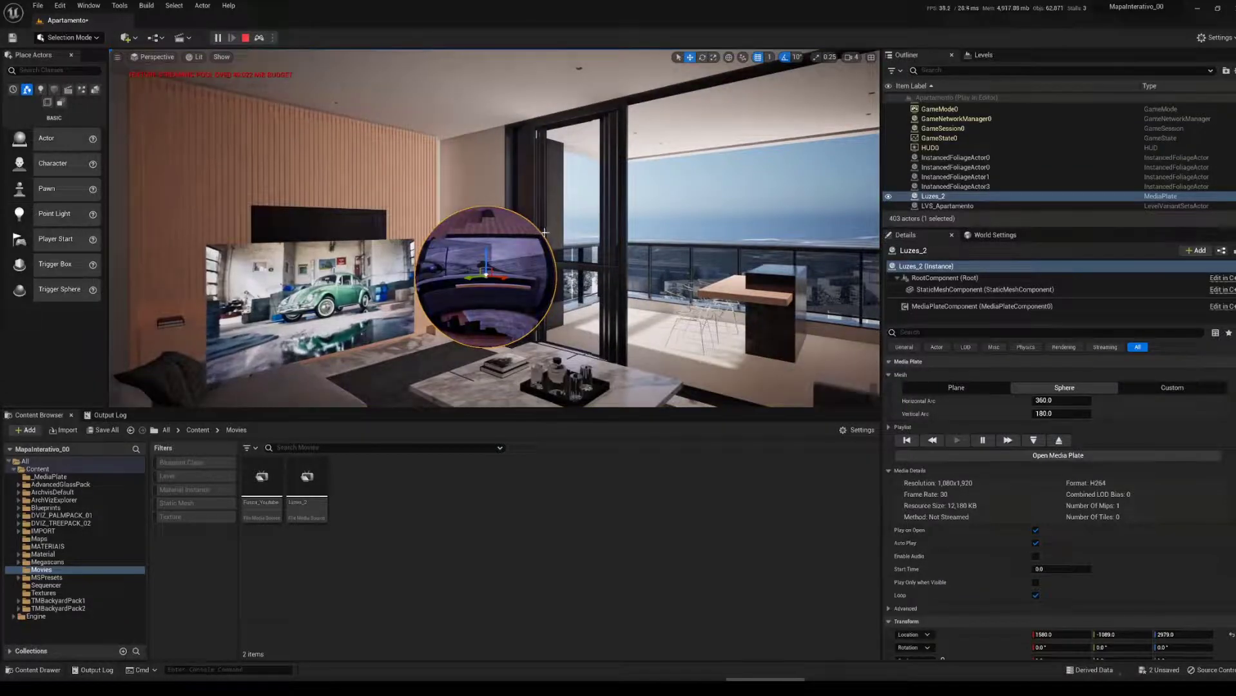
pyautogui.press('Escape')
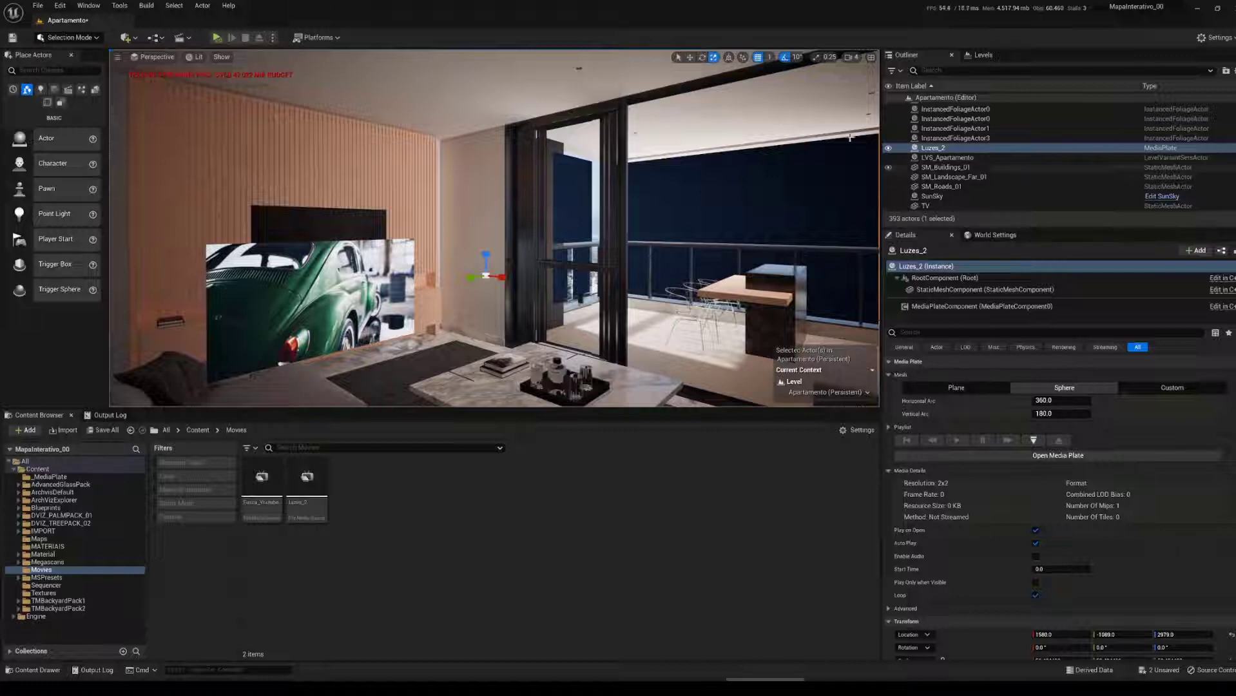
# Step: Play the level to view the Luzes_2 video on the enlarged sphere surrounding the apartment
pyautogui.click(217, 38)
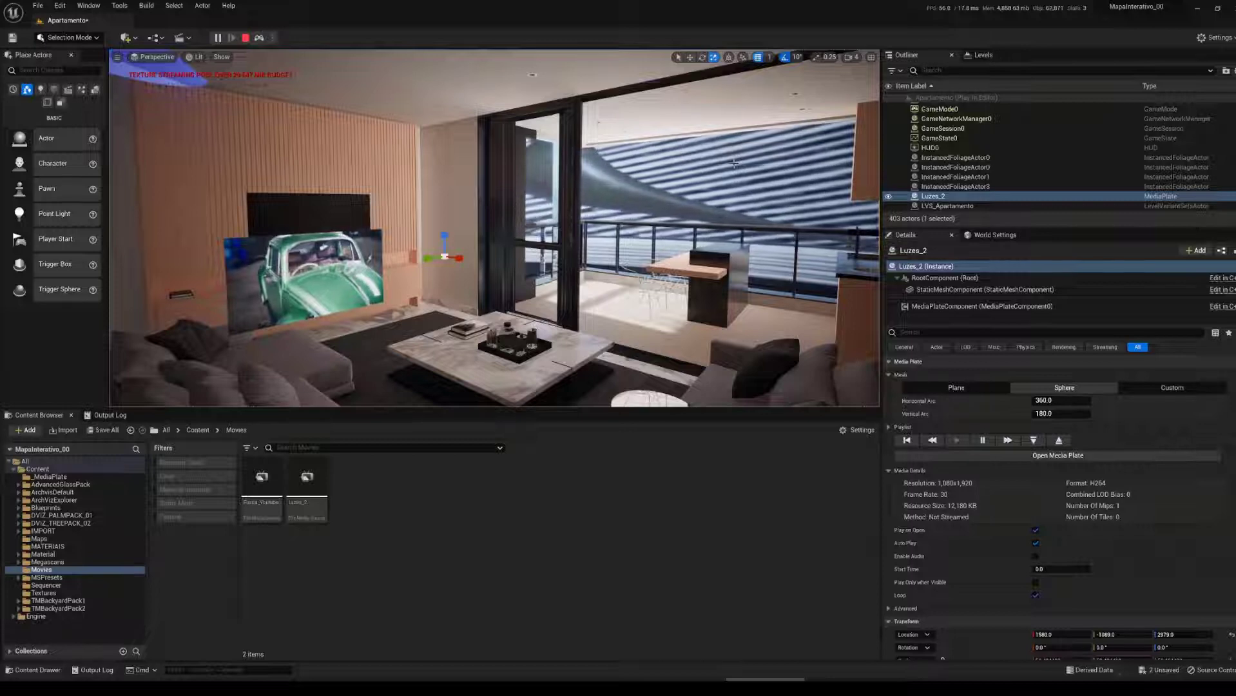
pyautogui.press('Escape')
# Step: Switch the Luzes_2 media plate's mesh to Plane and back to Sphere to compare their settings
pyautogui.moveTo(540, 351); pyautogui.dragTo(572, 232, button='right')
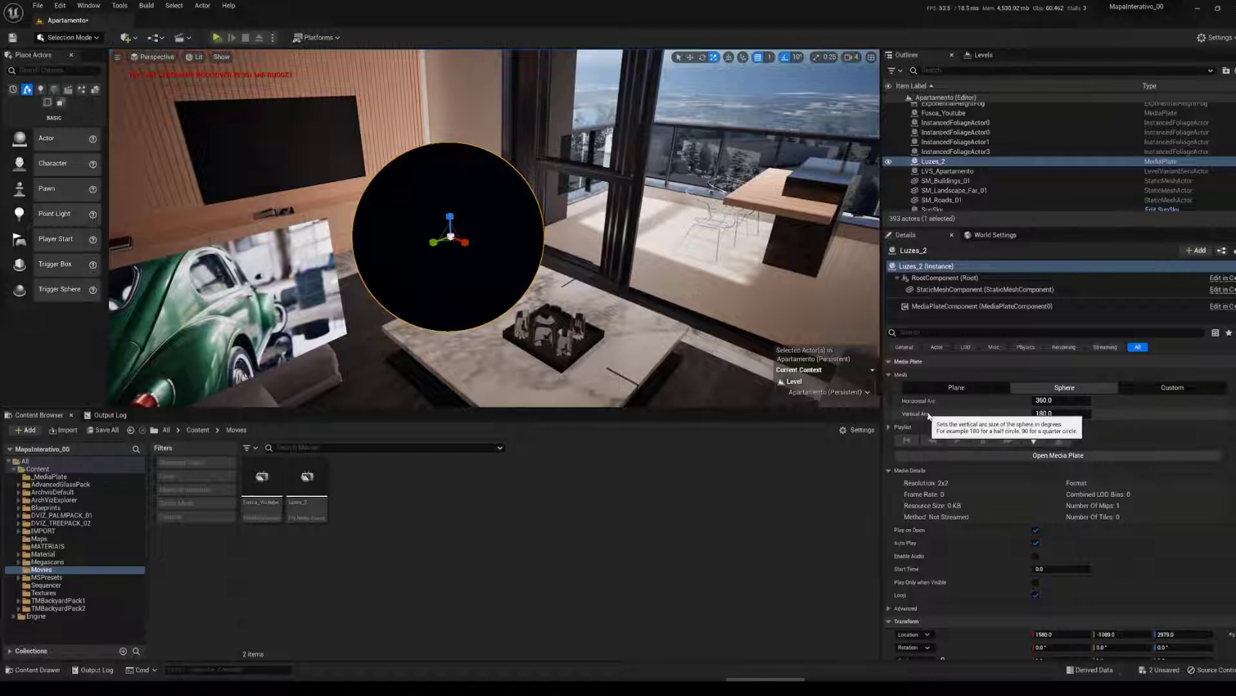
pyautogui.click(956, 389)
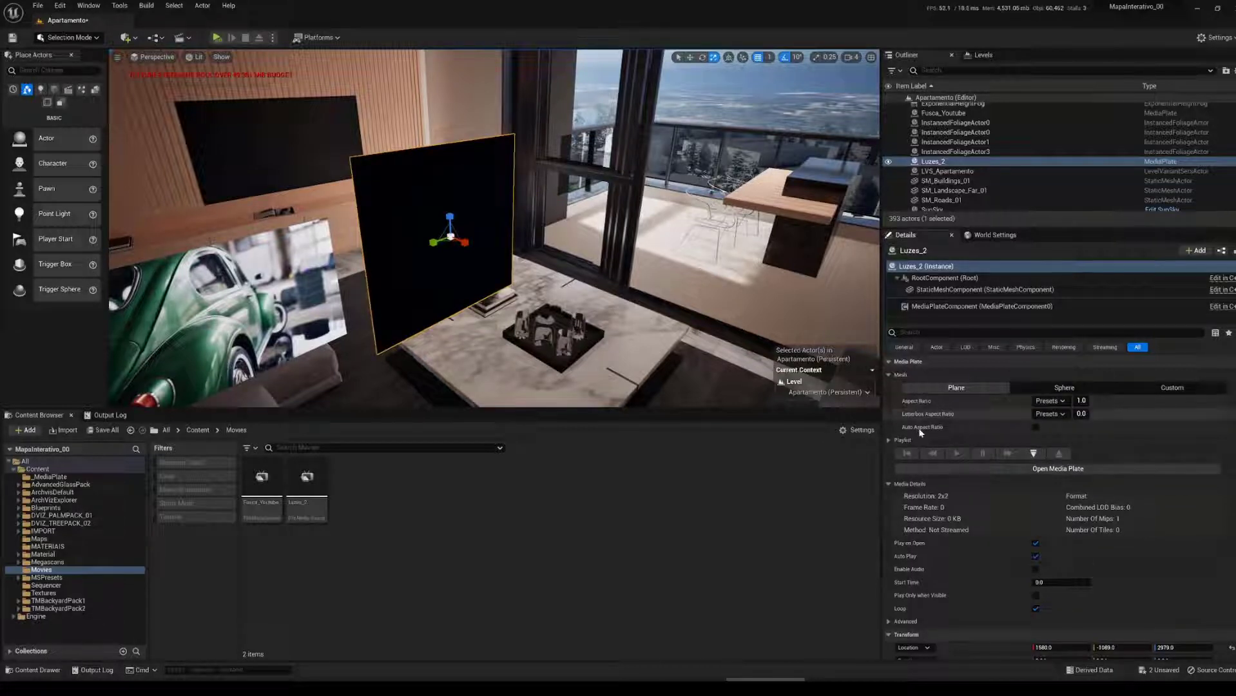
pyautogui.click(1057, 387)
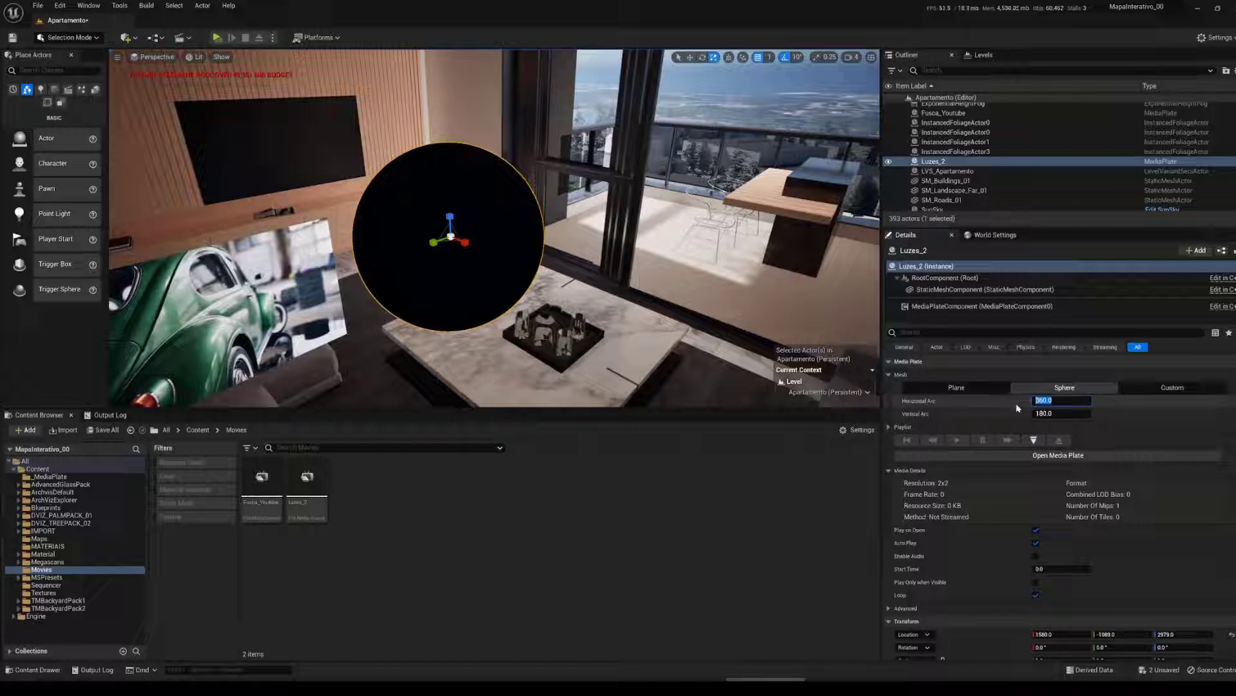
# Step: Set the Luzes_2 sphere's Horizontal Arc to 180 and examine the half sphere from other angles
pyautogui.write('180')
pyautogui.press('Return')
pyautogui.moveTo(490, 258); pyautogui.dragTo(413, 271, button='right')
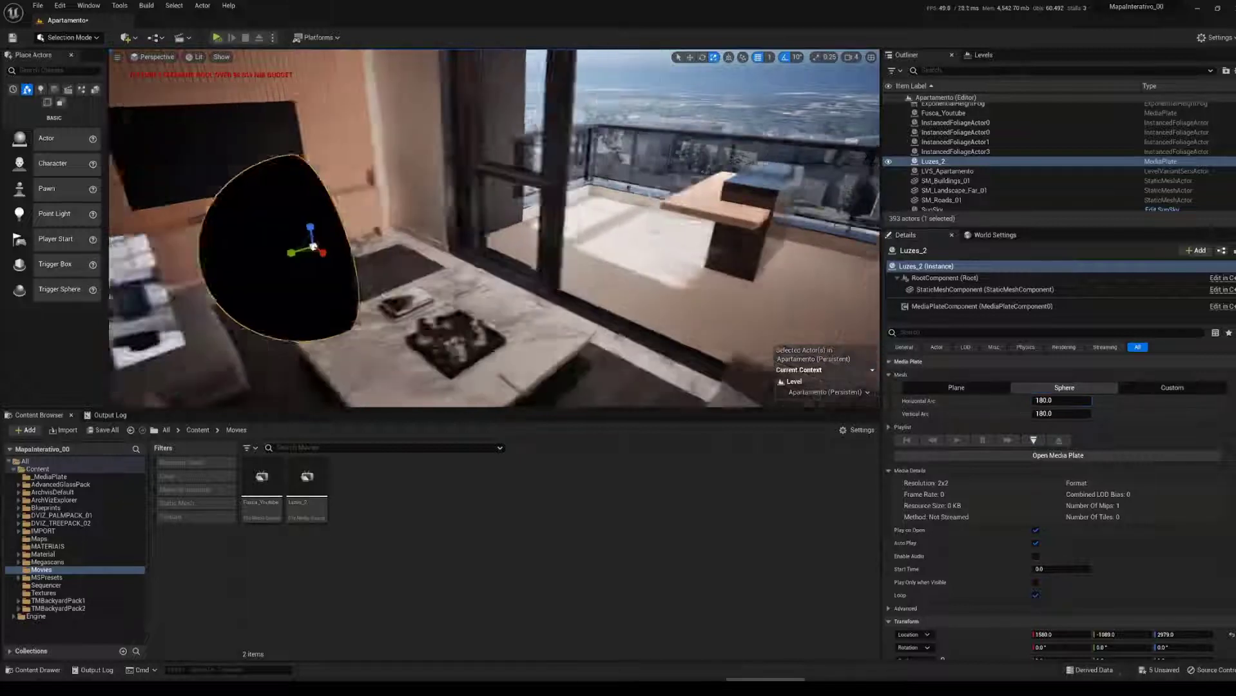
pyautogui.moveTo(382, 207)
pyautogui.mouseDown(button='right')
pyautogui.moveTo(296, 211)
pyautogui.moveTo(382, 208)
pyautogui.mouseUp(button='right')
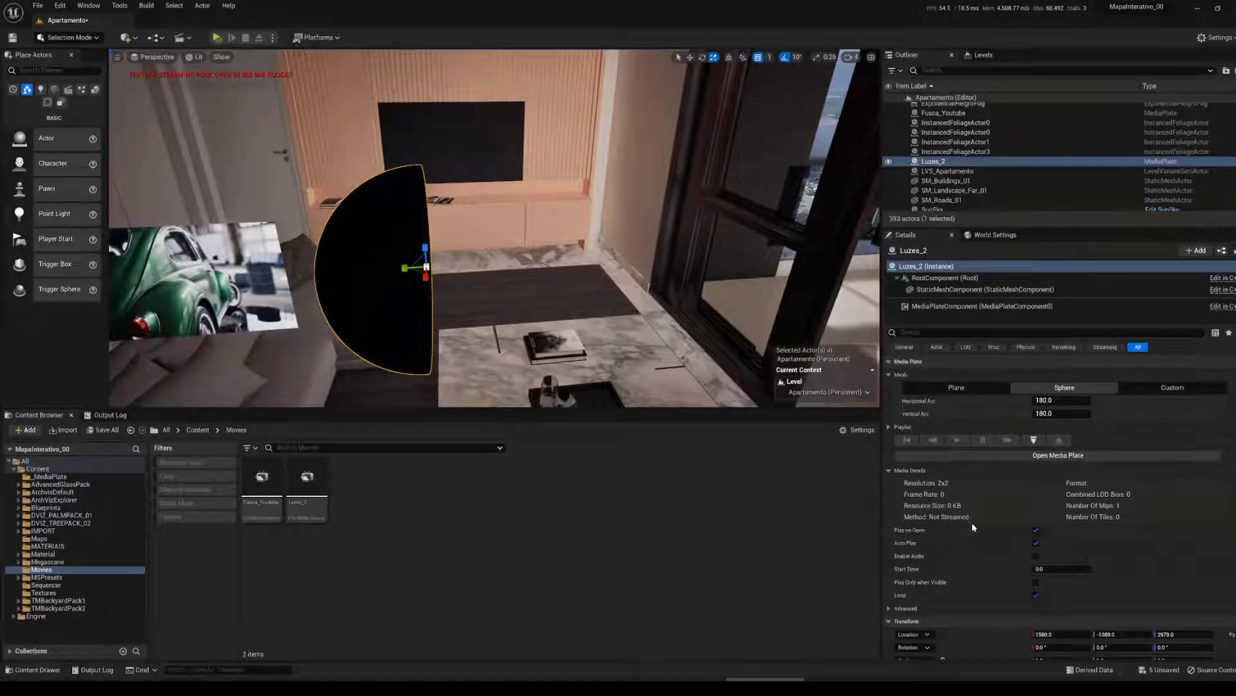
# Step: Try a Horizontal Arc of 90 on the Luzes_2 sphere, examine its shape, and return the arc to 180
pyautogui.click(1060, 401)
pyautogui.write('90')
pyautogui.press('Return')
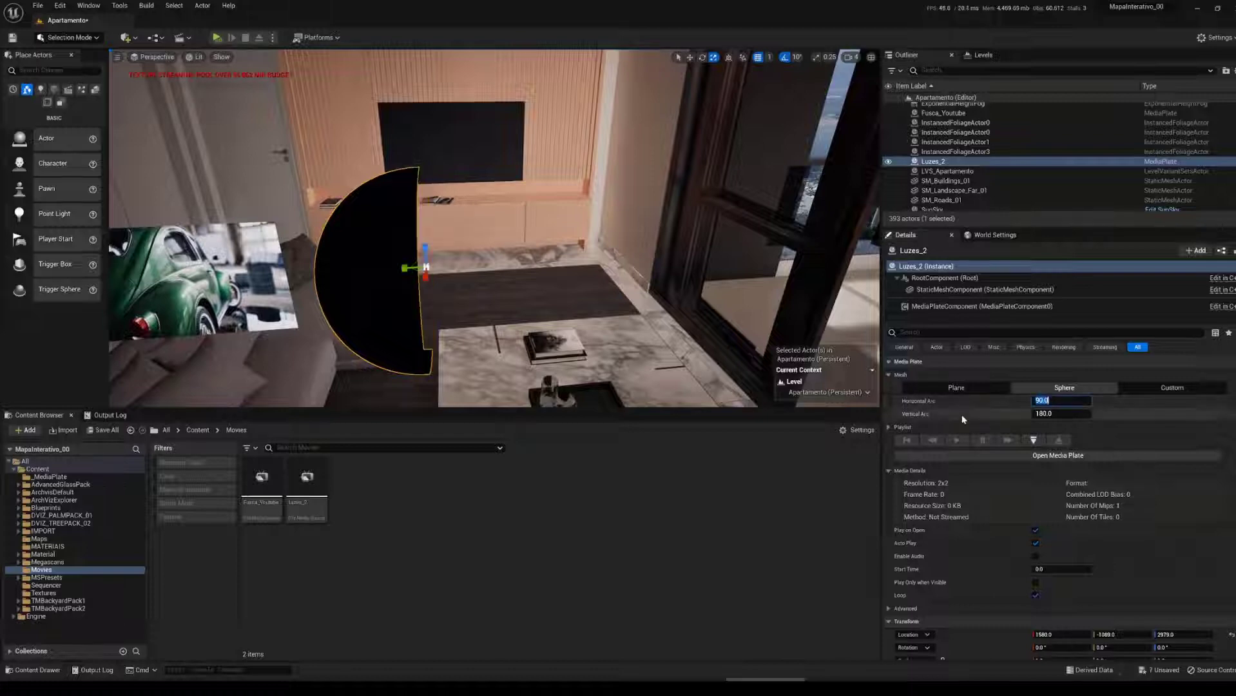
pyautogui.moveTo(490, 258); pyautogui.dragTo(297, 274, button='right')
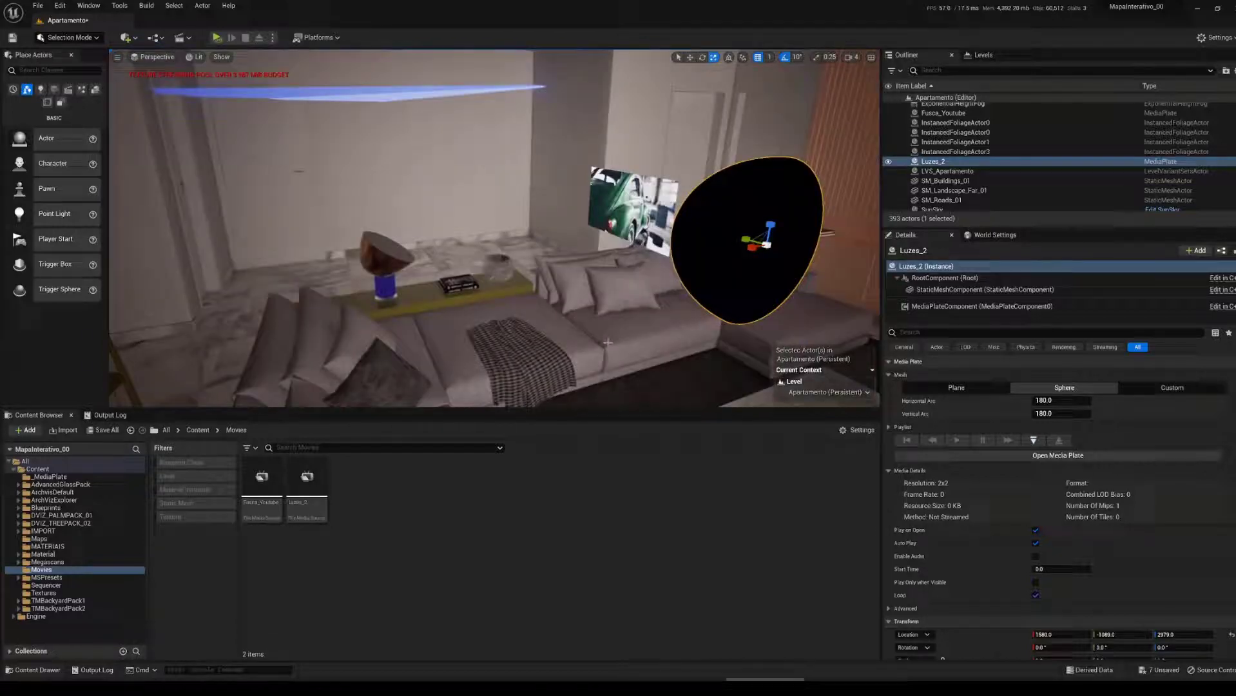
pyautogui.moveTo(451, 258); pyautogui.dragTo(516, 264, button='right')
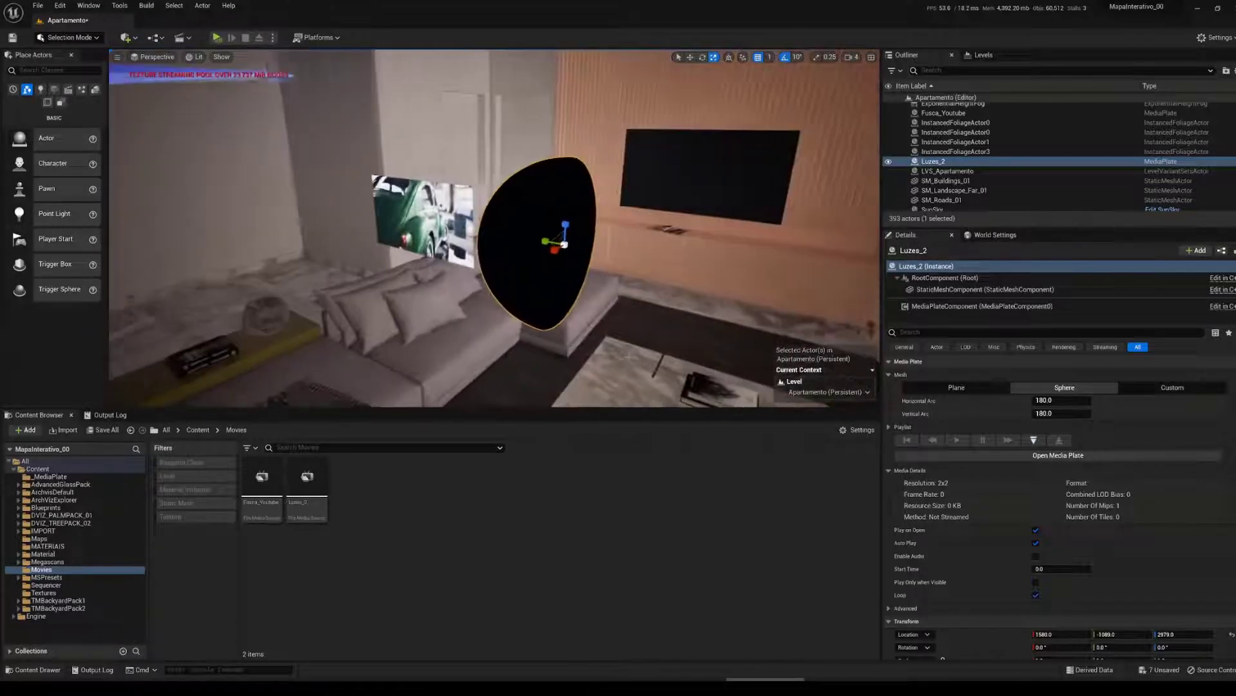
pyautogui.moveTo(629, 357); pyautogui.dragTo(635, 356, button='right')
# Step: Try a Vertical Arc of 90 on the Luzes_2 sphere, set it to 45, and examine the curved strip
pyautogui.click(1057, 414)
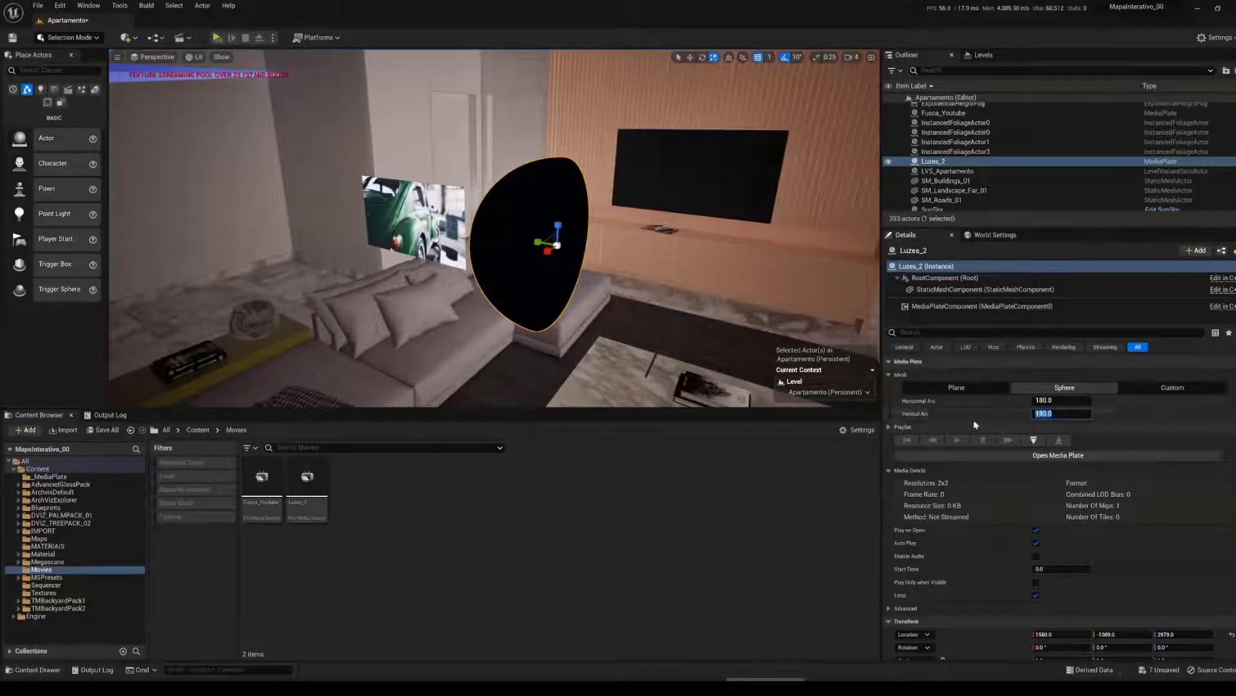
pyautogui.write('90')
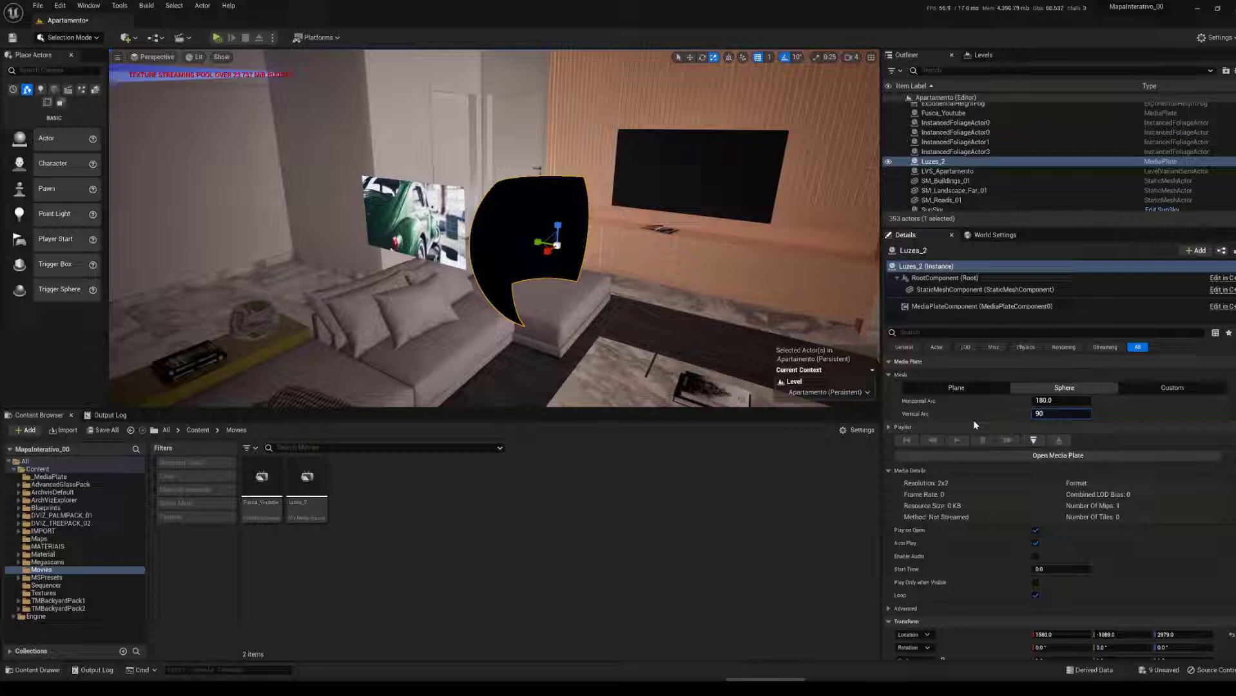
pyautogui.press('Return')
pyautogui.write('45')
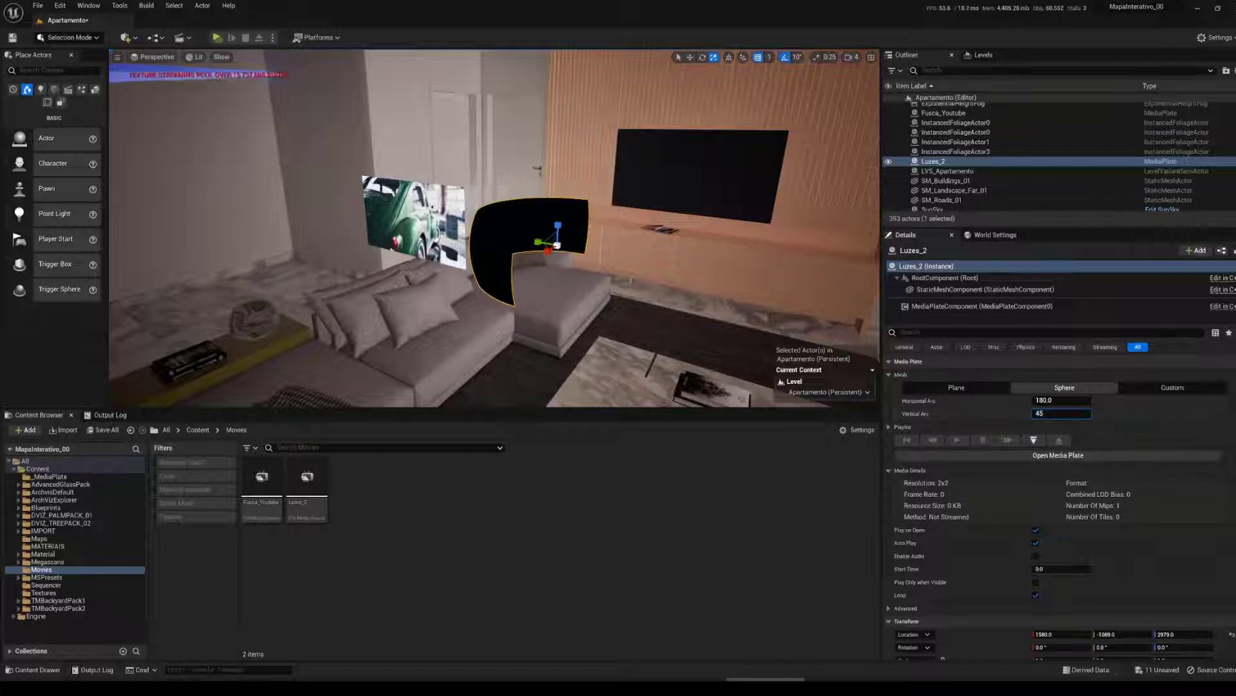
pyautogui.moveTo(581, 290); pyautogui.dragTo(462, 314, button='right')
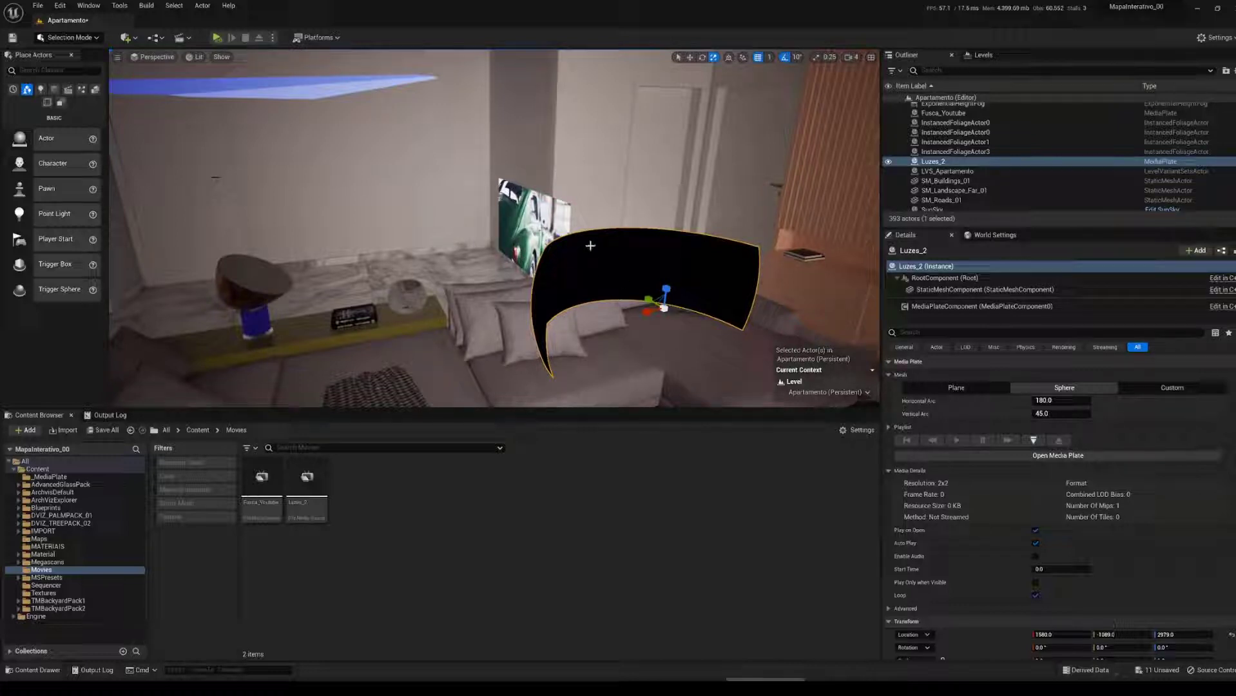
pyautogui.moveTo(551, 264); pyautogui.dragTo(663, 255, button='right')
# Step: Open the Luzes_2 plate's current media and preview its video on the curved strip
pyautogui.click(1036, 440)
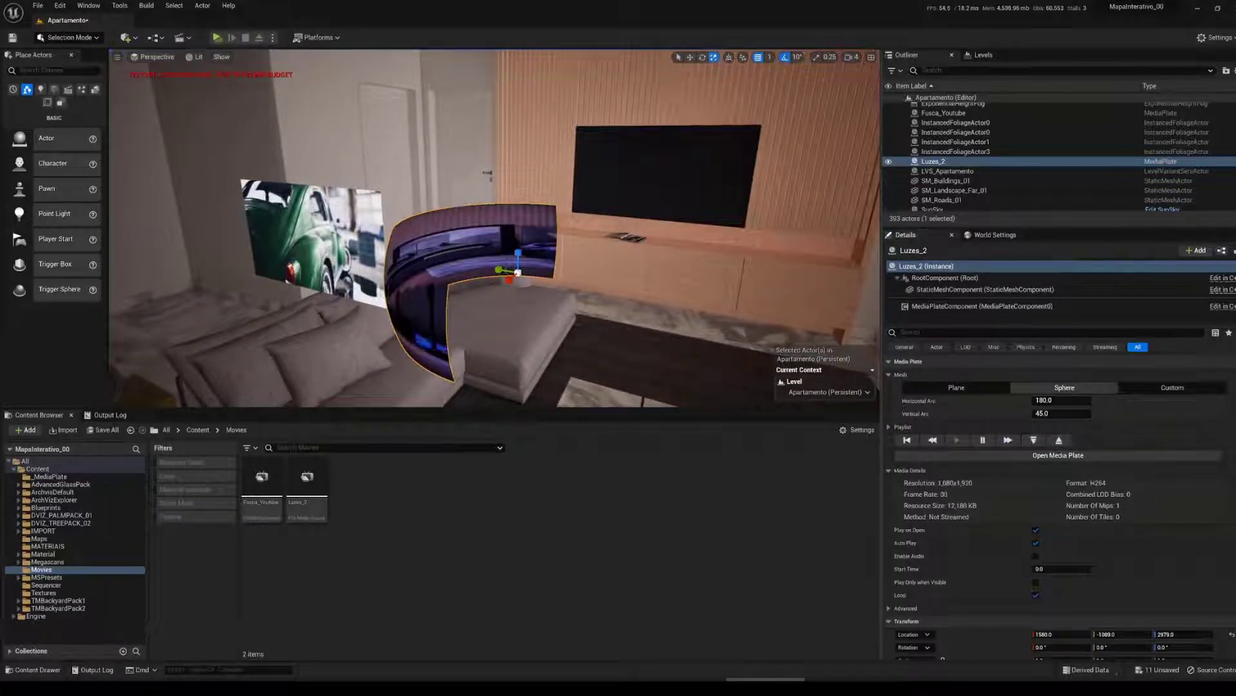
pyautogui.moveTo(554, 258)
pyautogui.mouseDown(button='right')
pyautogui.moveTo(590, 266)
pyautogui.moveTo(452, 264)
pyautogui.moveTo(599, 270)
pyautogui.moveTo(571, 270)
pyautogui.mouseUp(button='right')
pyautogui.press('Escape')
pyautogui.click(933, 161)
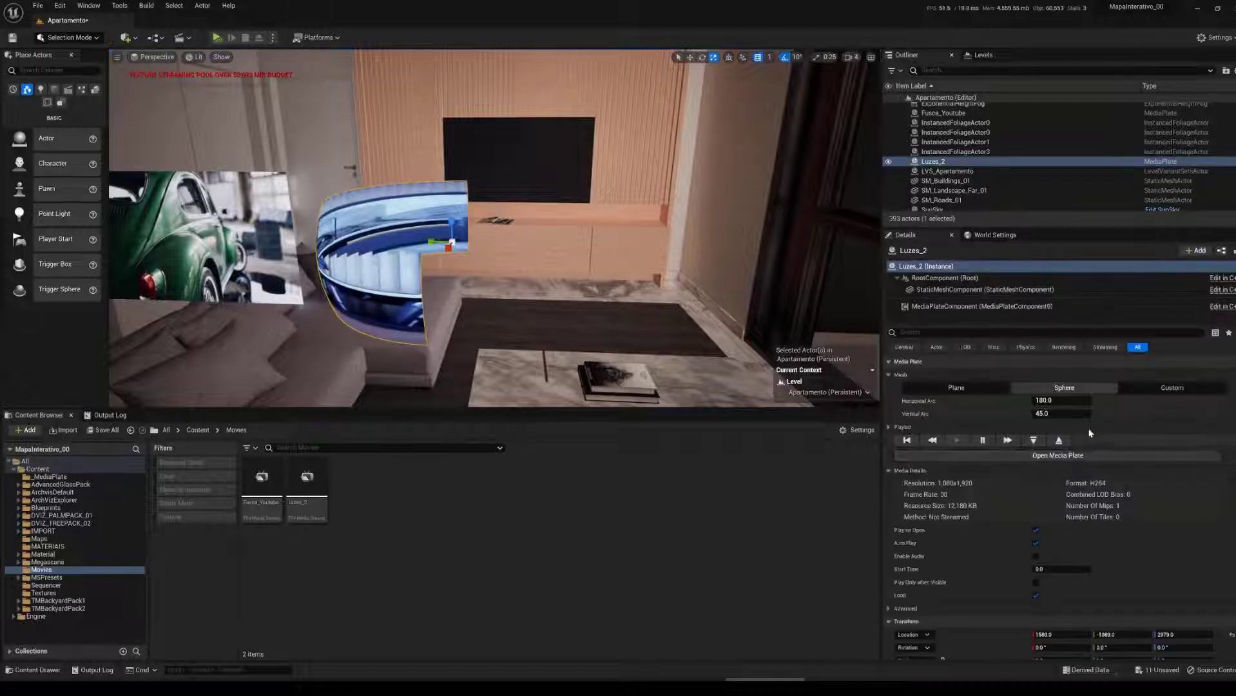
# Step: Change the Luzes_2 plate's mesh to Custom and assign the SM_TV_002 static mesh
pyautogui.click(1158, 388)
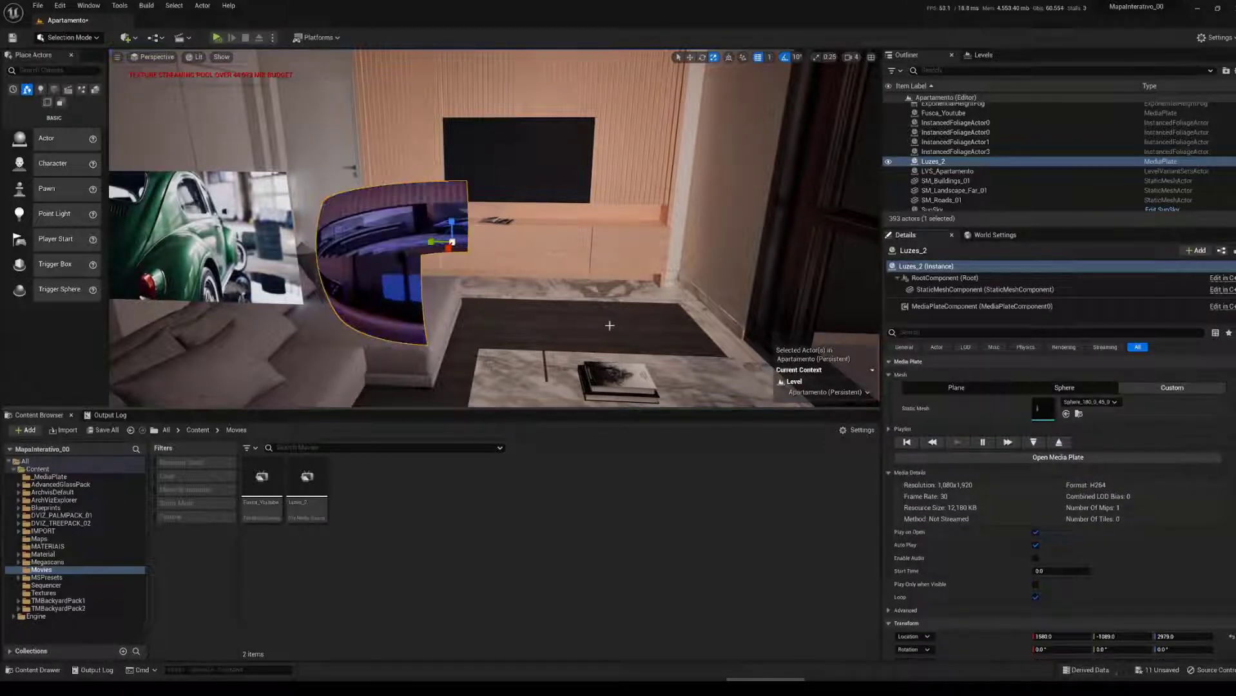
pyautogui.moveTo(610, 323); pyautogui.dragTo(519, 326, button='right')
pyautogui.click(1087, 404)
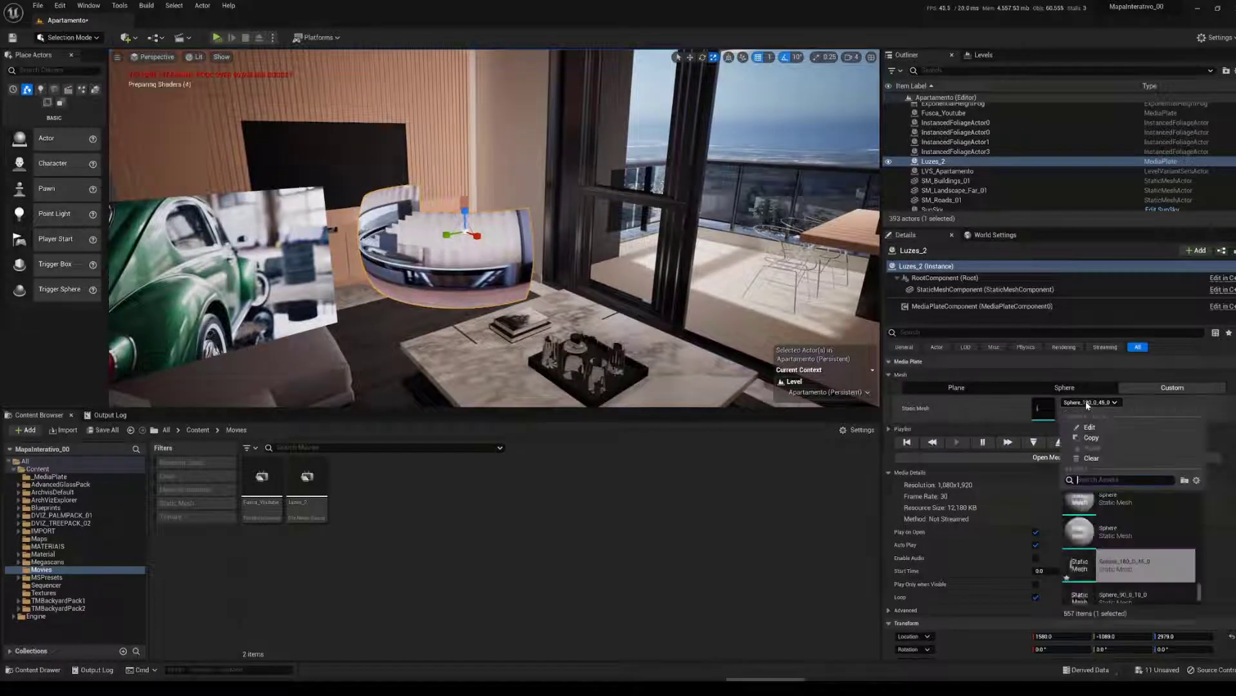
pyautogui.write('tv')
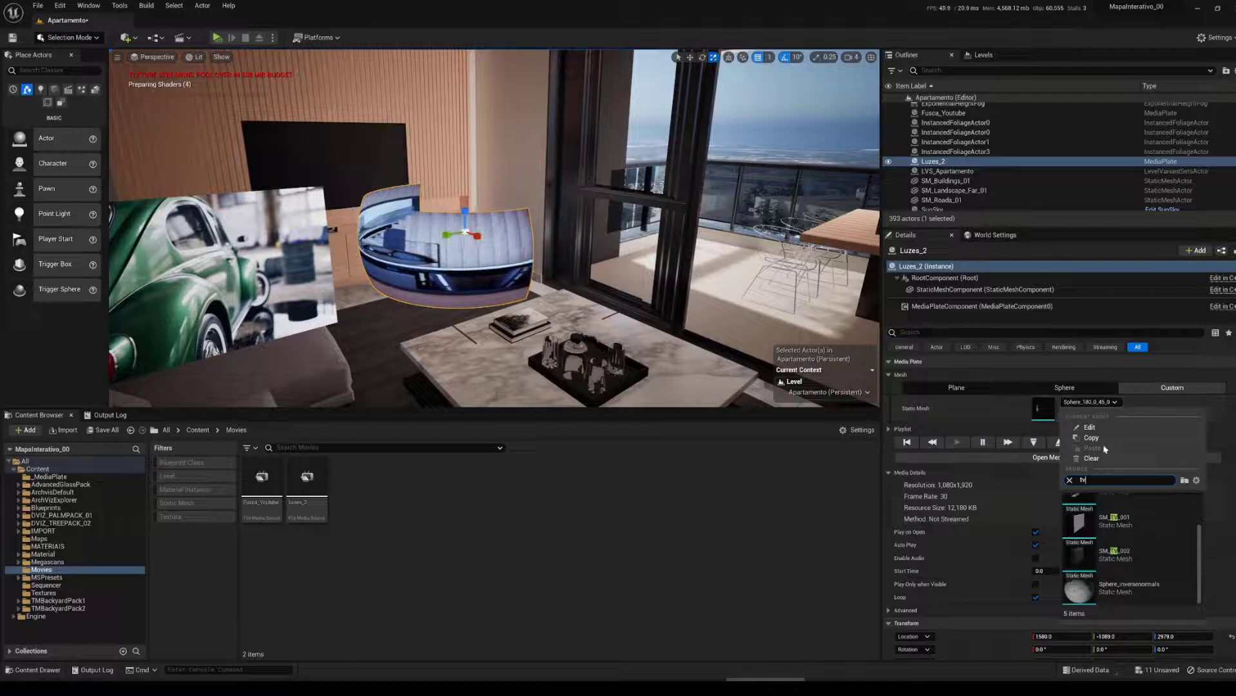
pyautogui.click(1096, 554)
# Step: Rotate the TV-shaped Luzes_2 plate to about -180° around Z and move it to about -1107 in Y
pyautogui.moveTo(459, 243); pyautogui.dragTo(387, 246)
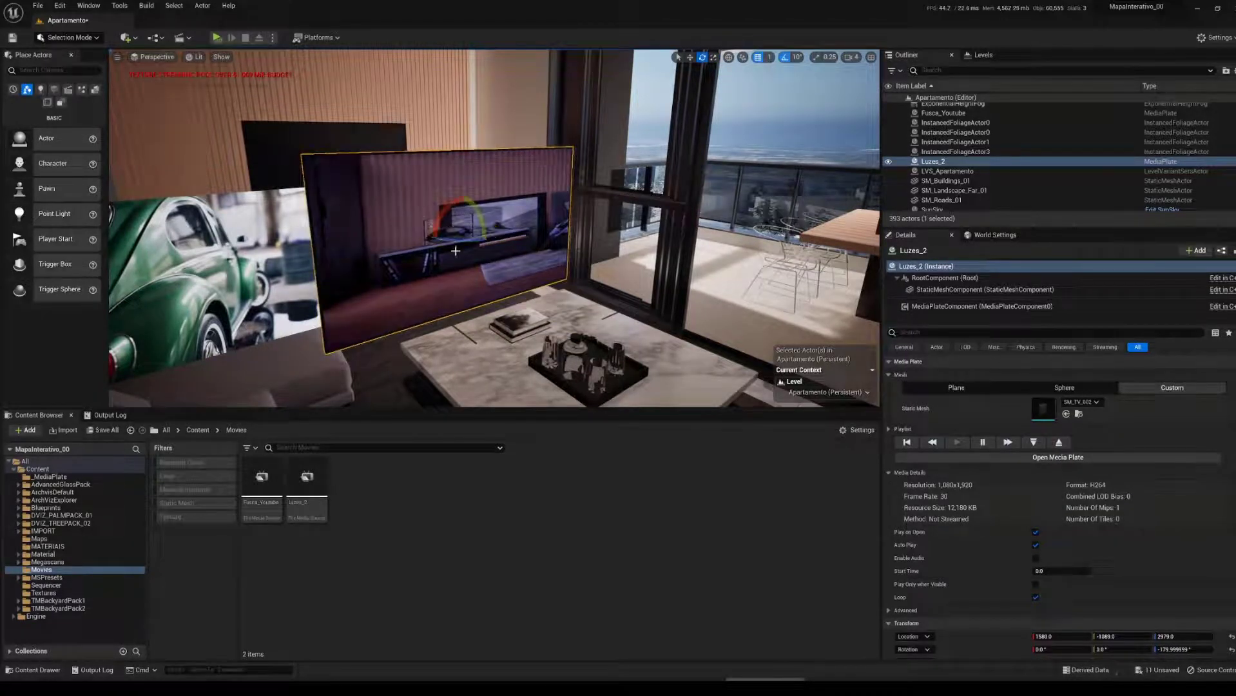
pyautogui.moveTo(456, 251)
pyautogui.mouseDown(button='right')
pyautogui.moveTo(412, 252)
pyautogui.moveTo(433, 257)
pyautogui.mouseUp(button='right')
pyautogui.press('w')
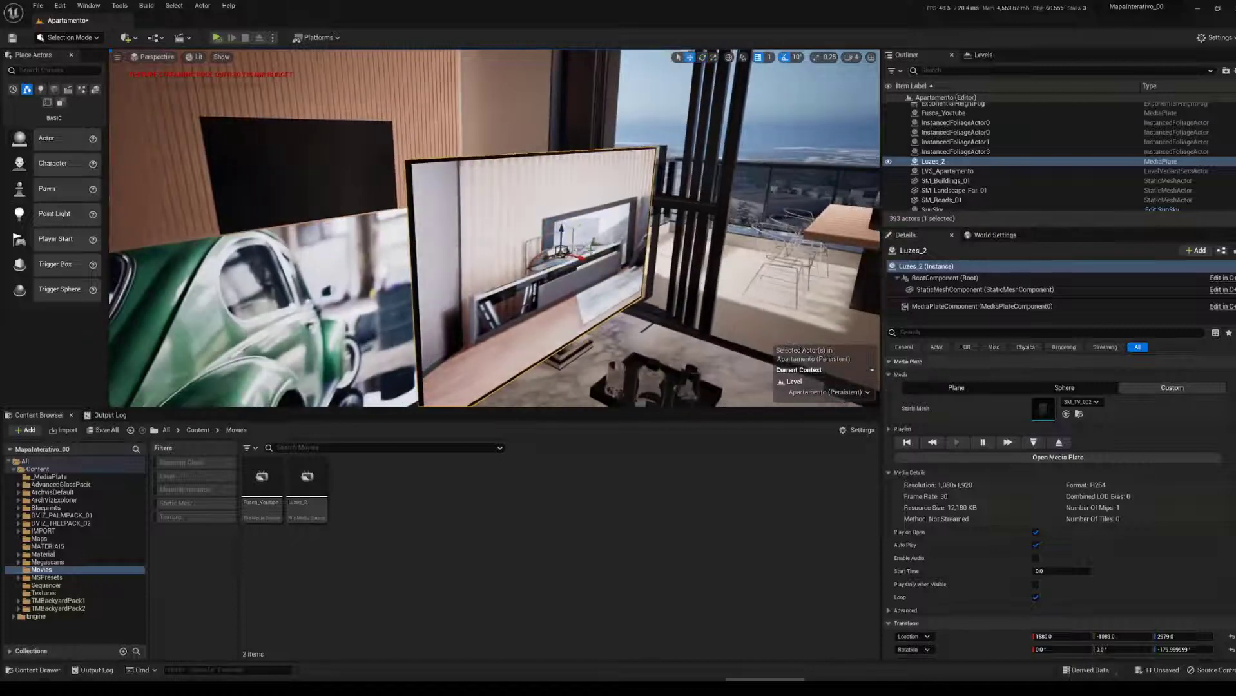
pyautogui.moveTo(548, 255); pyautogui.dragTo(572, 249)
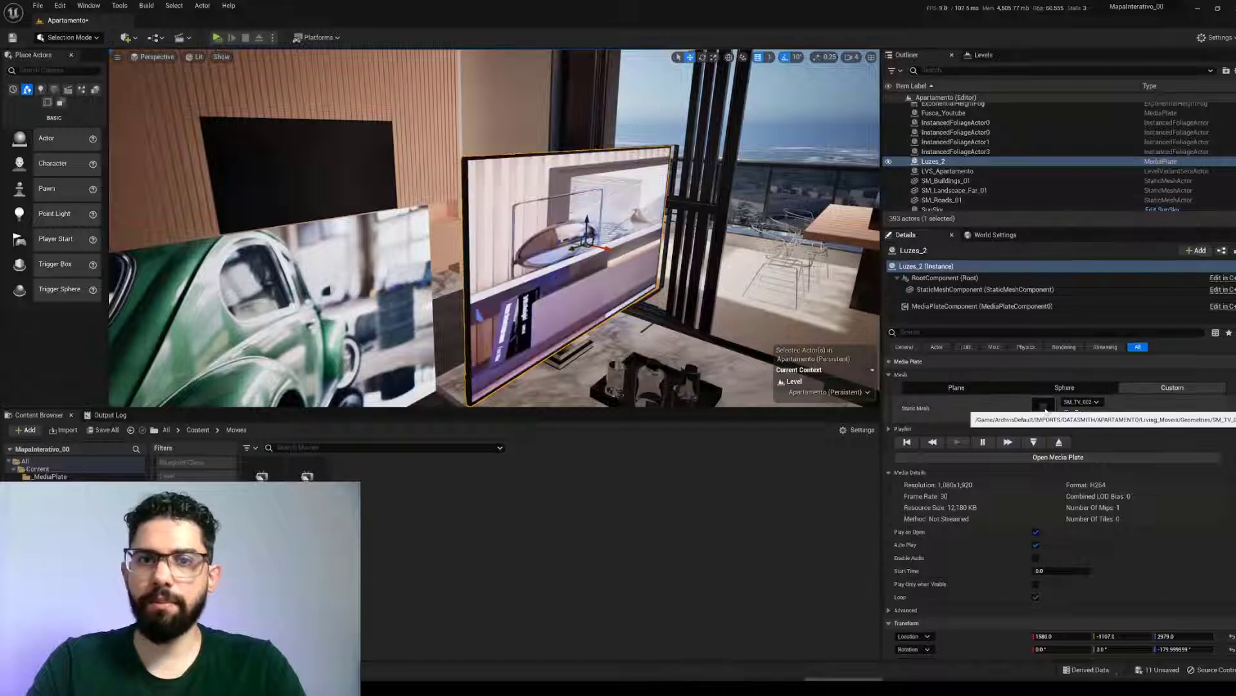
# Step: Inspect the SM_TV_002 static mesh and its material slots in the mesh editor, and return to the level
pyautogui.doubleClick(1043, 408)
pyautogui.moveTo(516, 361); pyautogui.dragTo(580, 393, button='right')
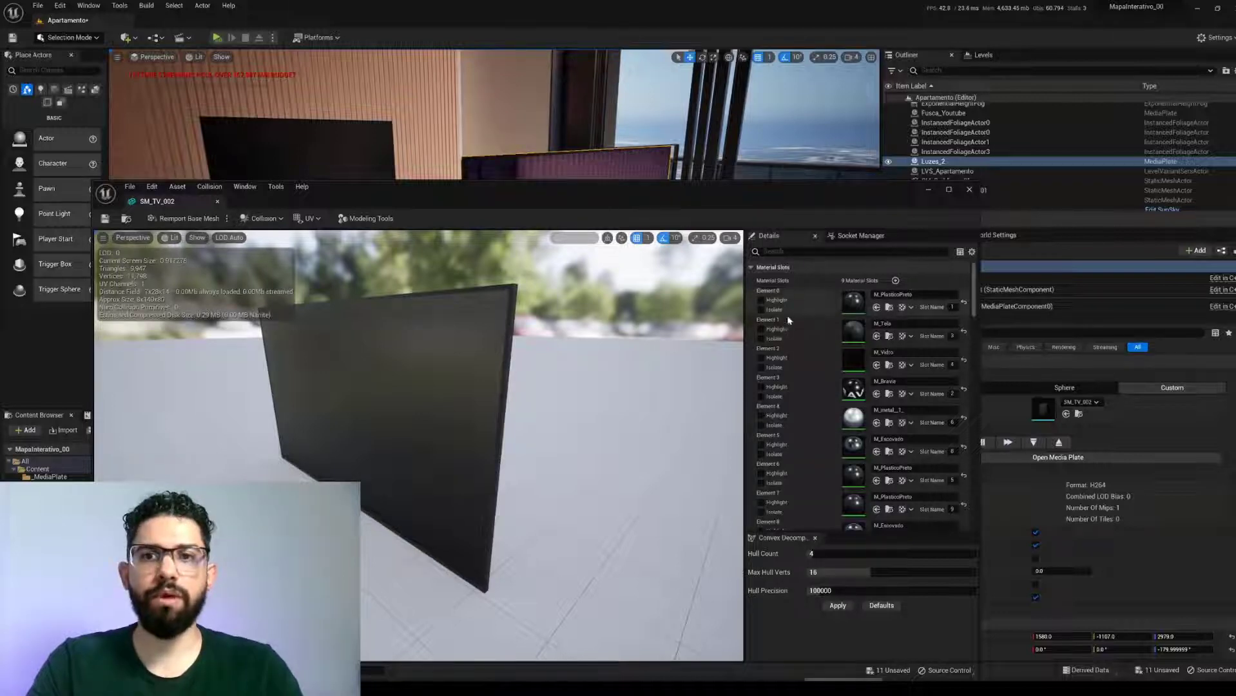
pyautogui.moveTo(785, 204); pyautogui.dragTo(782, 313)
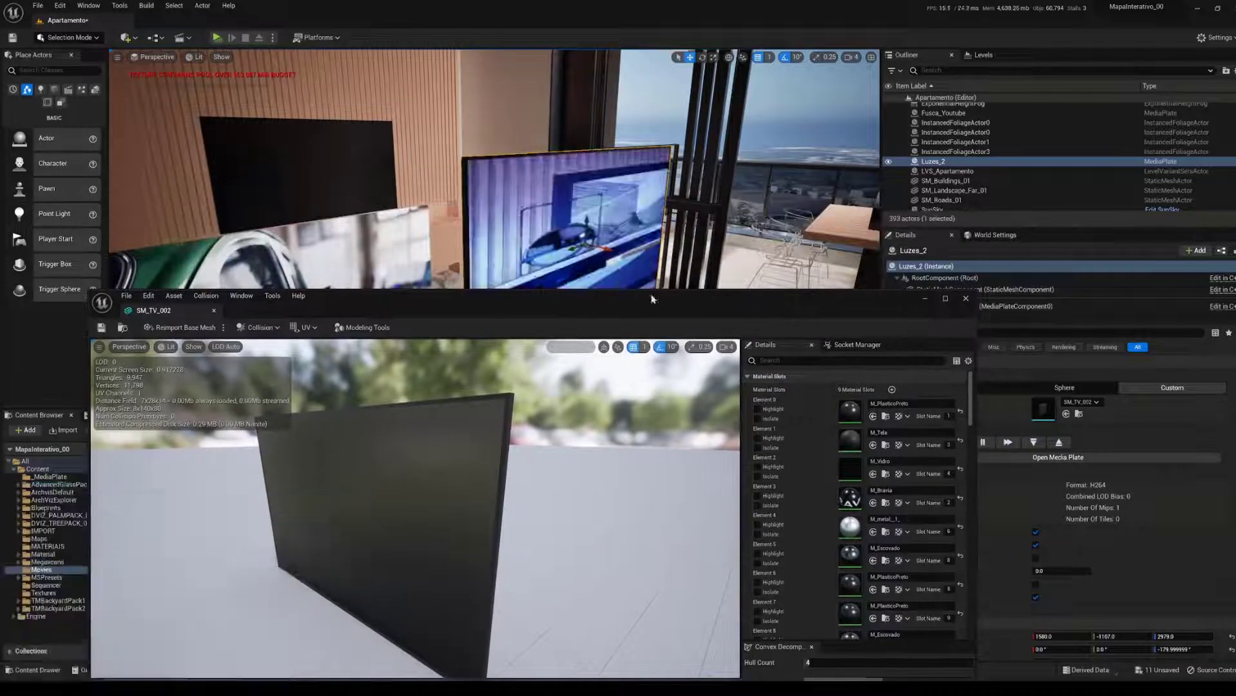
pyautogui.click(965, 298)
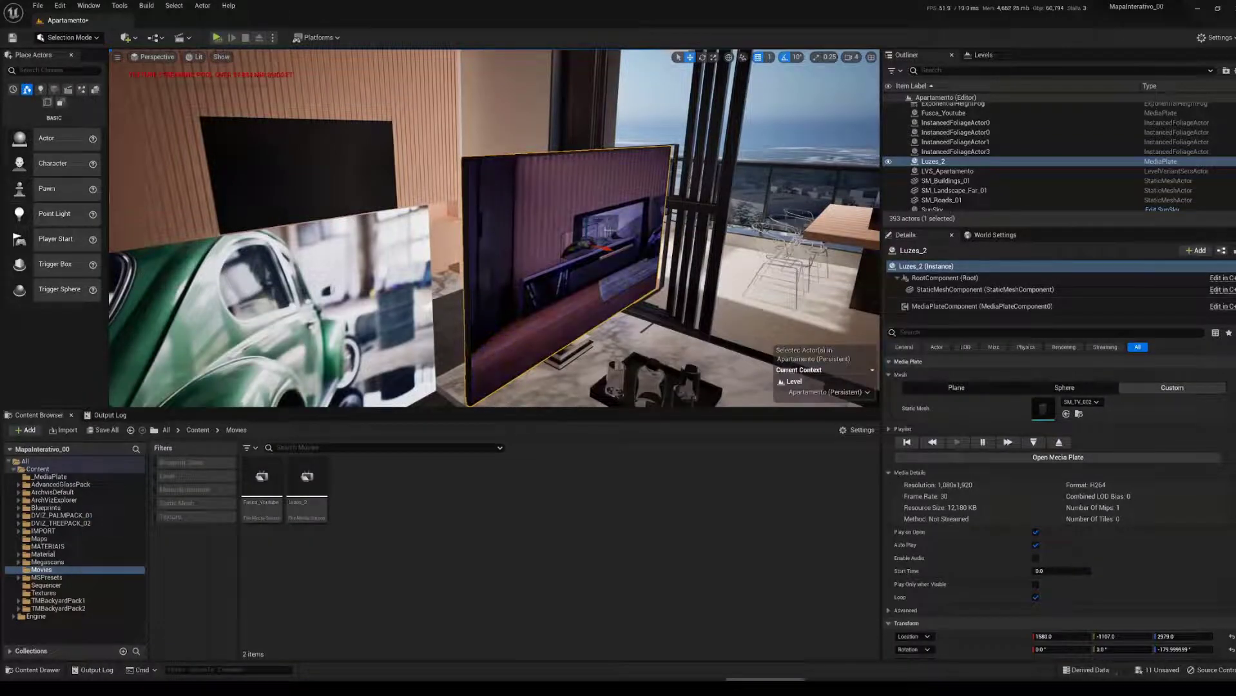
pyautogui.moveTo(608, 231); pyautogui.dragTo(464, 203, button='right')
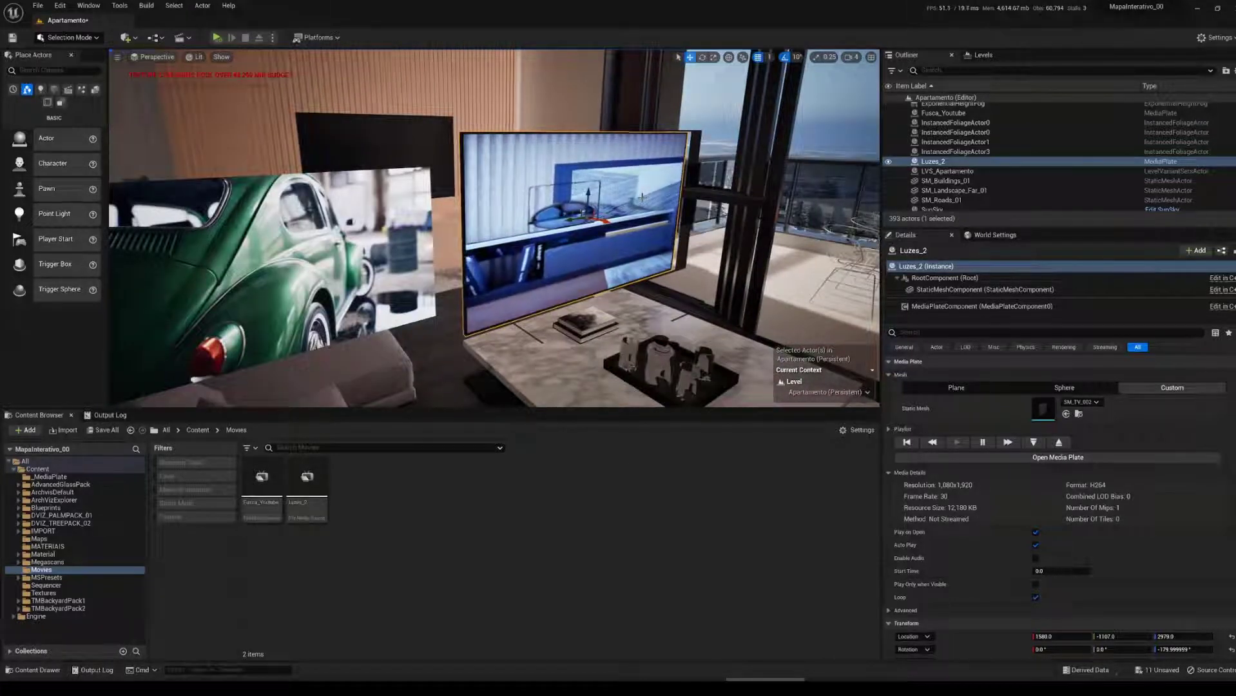
# Step: Check the plate's Playlist Asset options, set its Media Source Asset to SampleVideo, and open that media
pyautogui.click(904, 430)
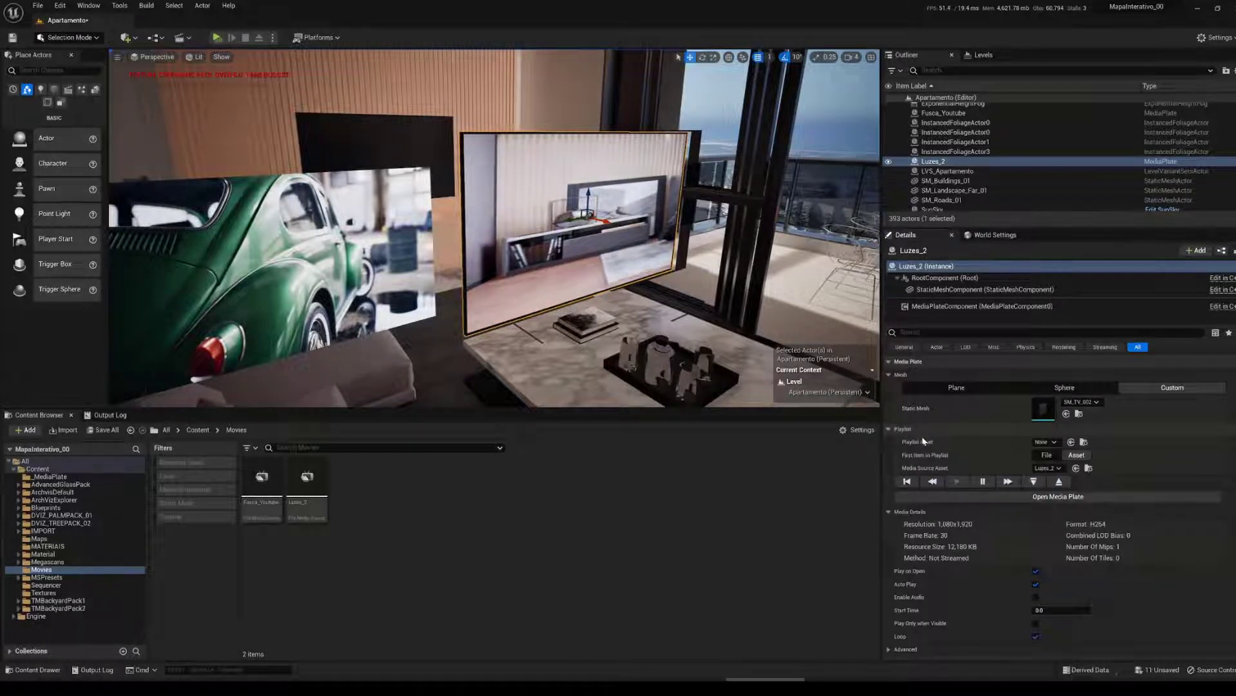
pyautogui.click(1056, 442)
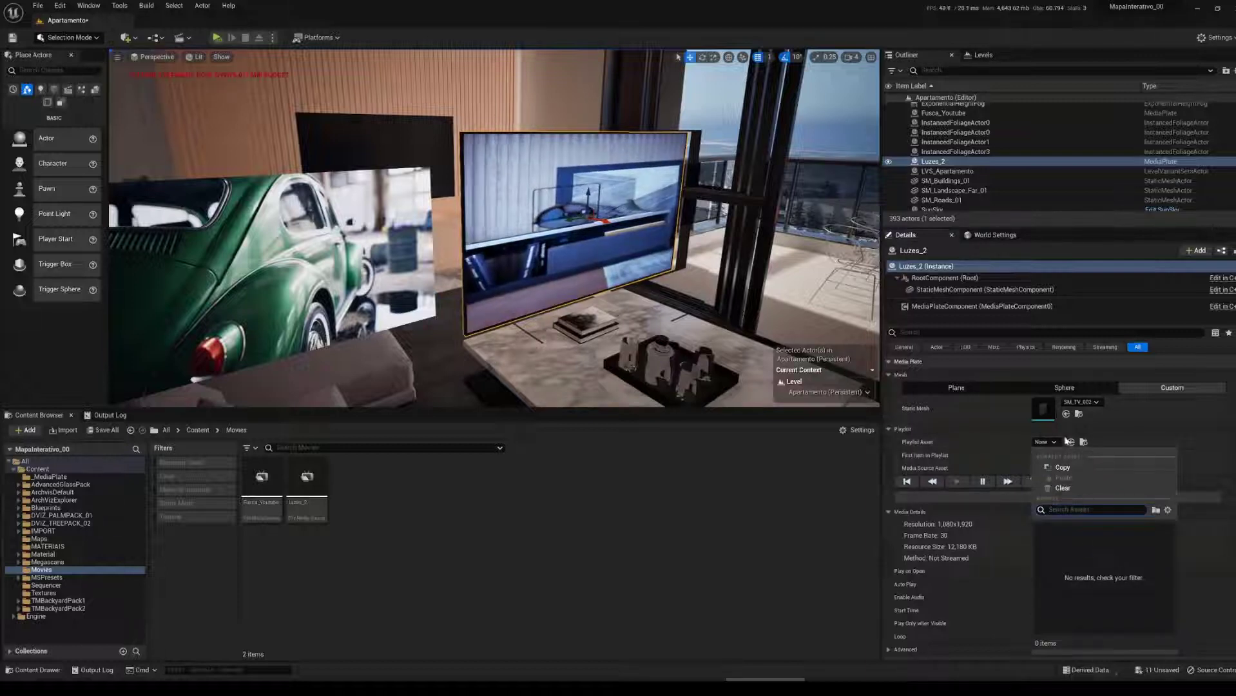
pyautogui.click(1059, 444)
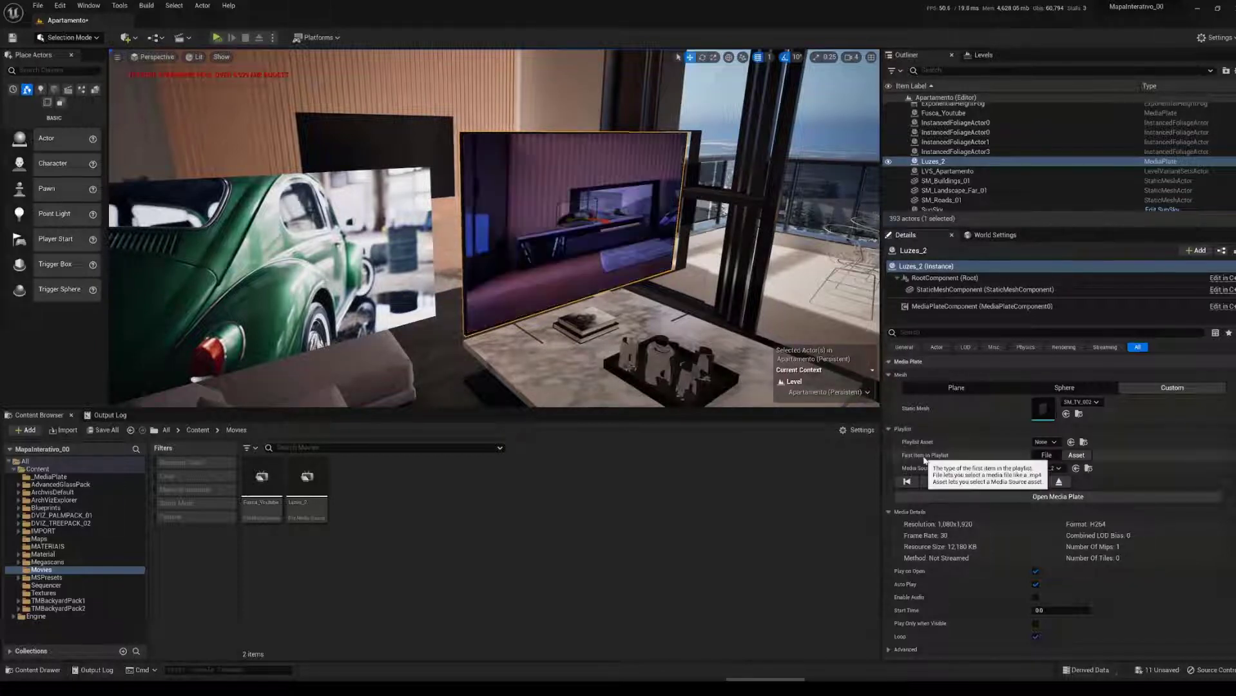
pyautogui.click(1056, 468)
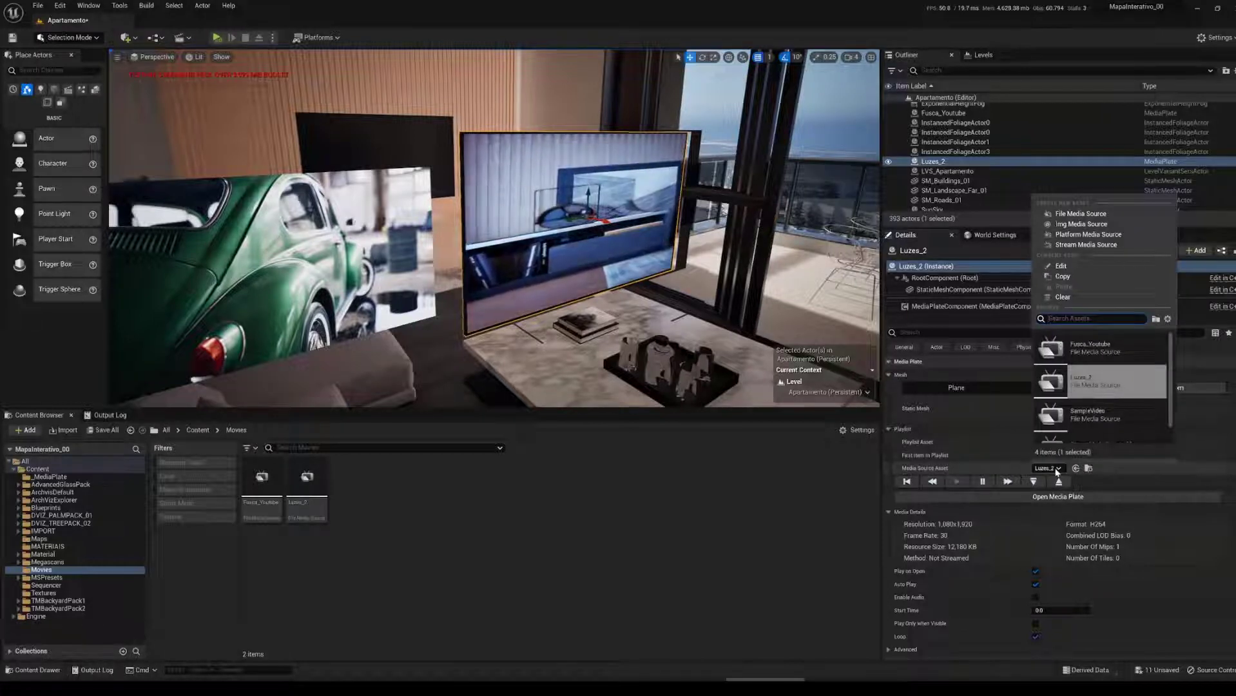
pyautogui.click(1084, 418)
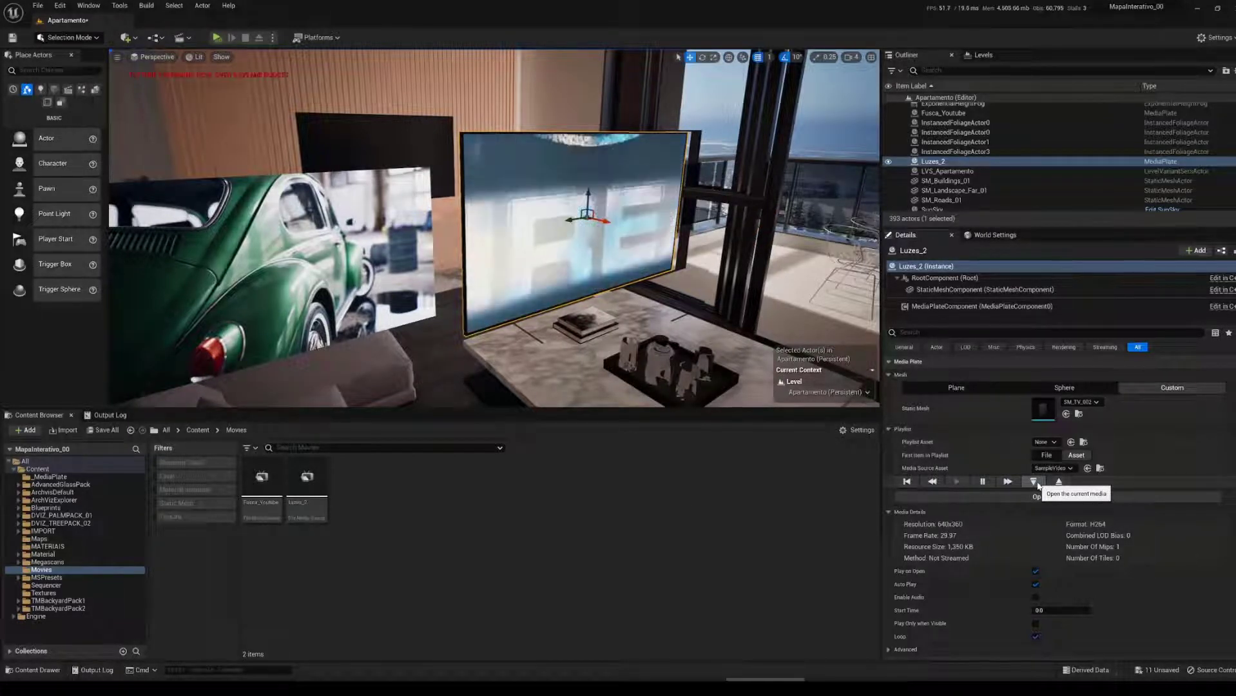
# Step: Try setting the first playlist item to File and browsing for a media path, cancelling the file selection
pyautogui.click(1046, 456)
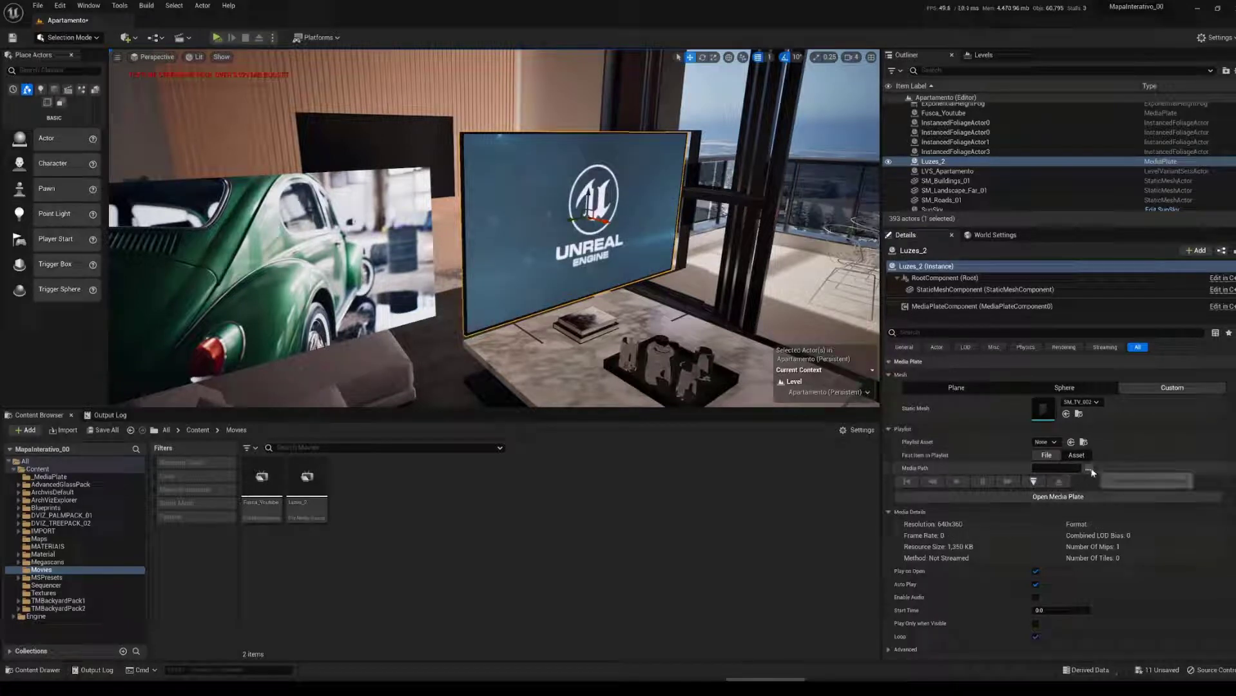
pyautogui.click(1090, 470)
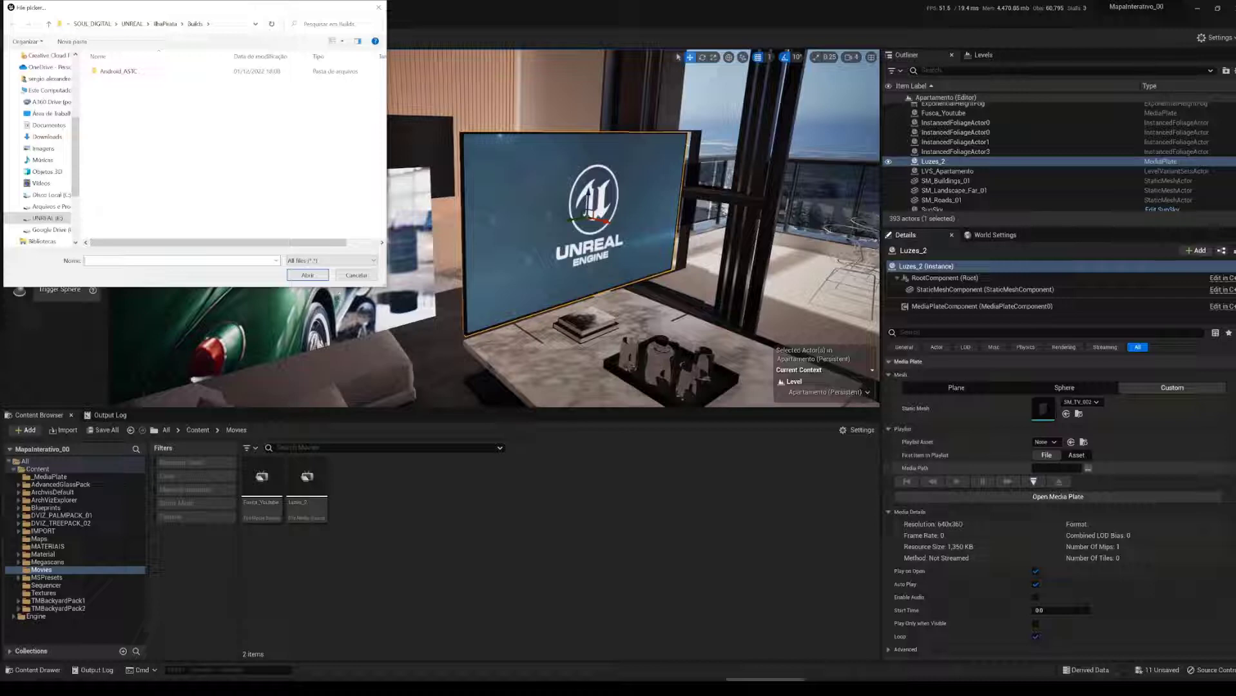
pyautogui.click(357, 276)
# Step: Set the first playlist item's type to Asset and choose Fusca_Youtube as the Media Source Asset
pyautogui.click(1076, 455)
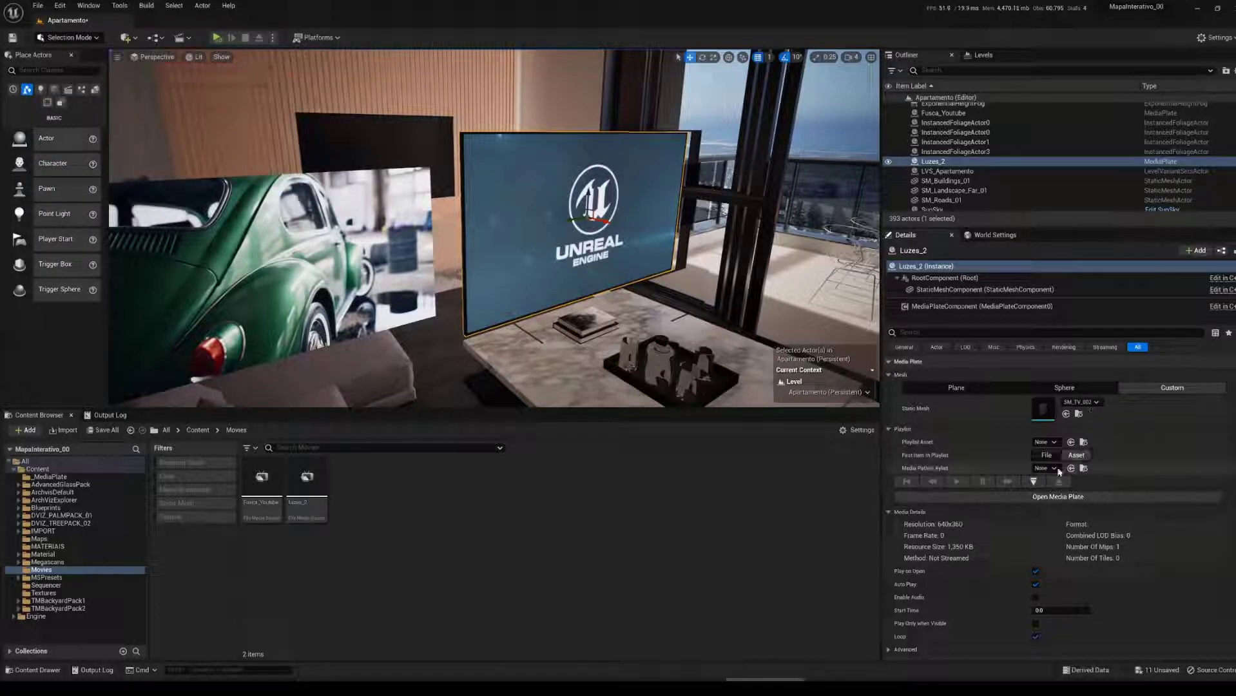
pyautogui.click(1055, 469)
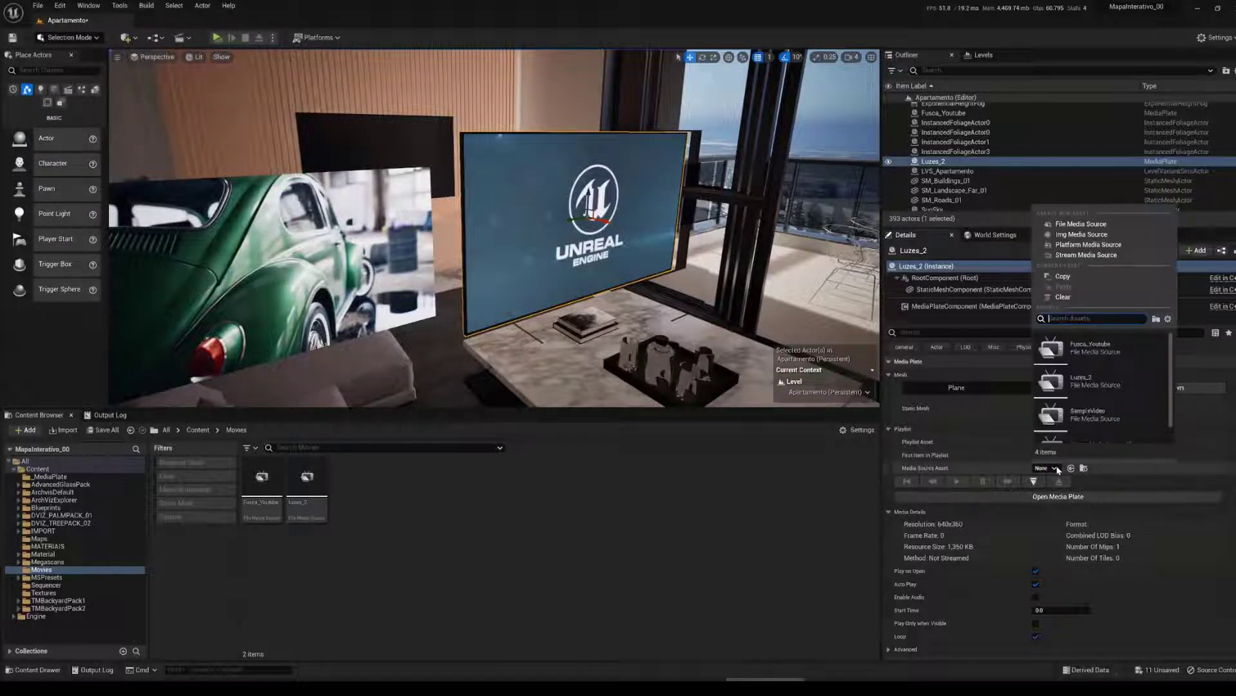
pyautogui.click(1086, 353)
pyautogui.moveTo(469, 212)
pyautogui.mouseDown()
pyautogui.moveTo(463, 283)
pyautogui.moveTo(469, 213)
pyautogui.mouseUp()
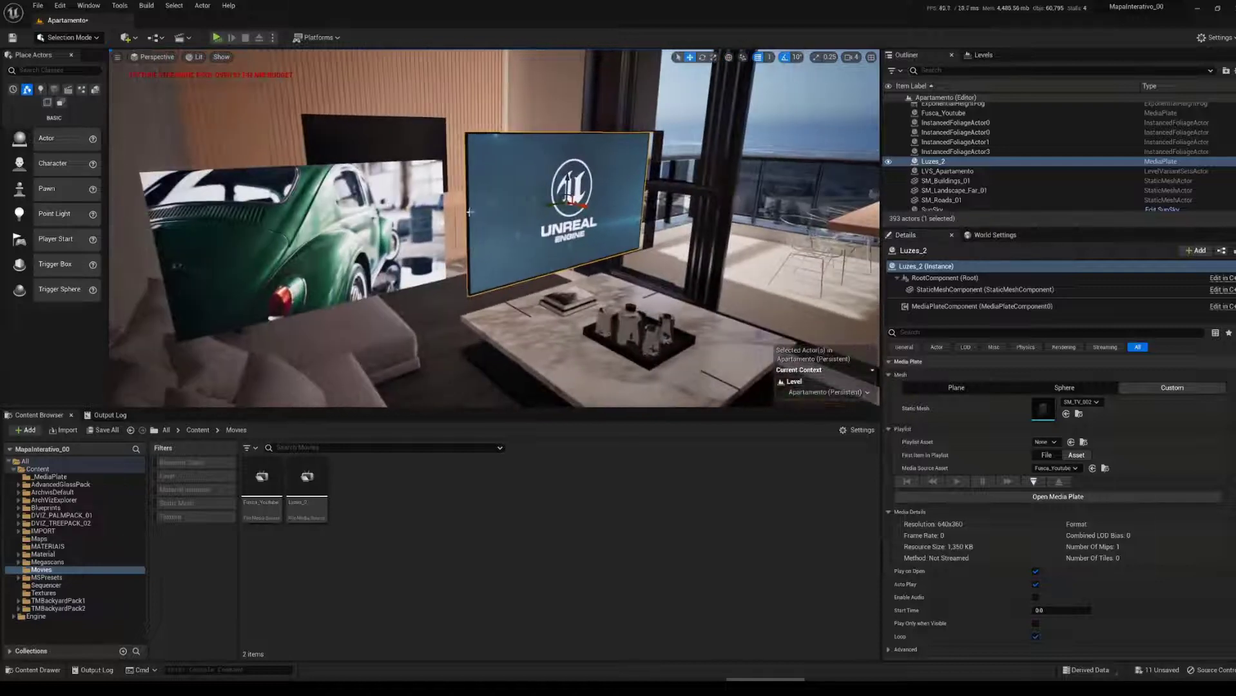
# Step: Delete the Fusca_Youtube media plate showing the green car from the level
pyautogui.click(354, 187)
pyautogui.moveTo(354, 187); pyautogui.dragTo(348, 193)
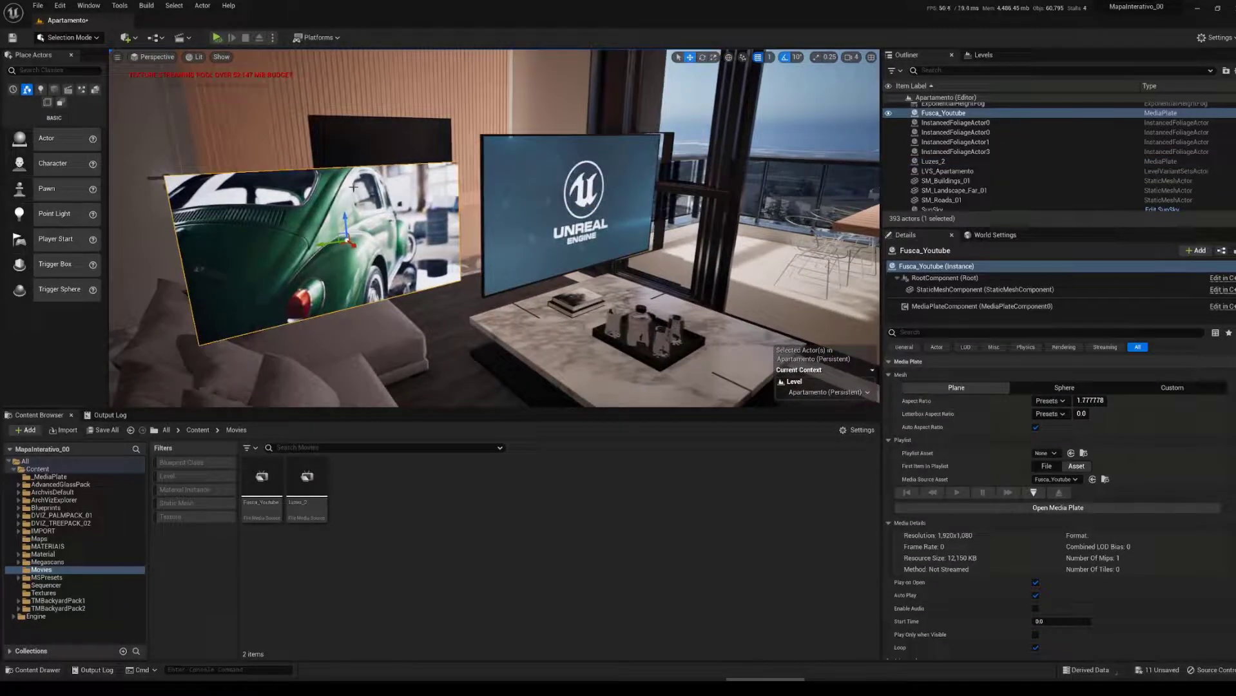
pyautogui.press('Delete')
# Step: Rename the Luzes_2 actor as MediaPlate
pyautogui.click(936, 152)
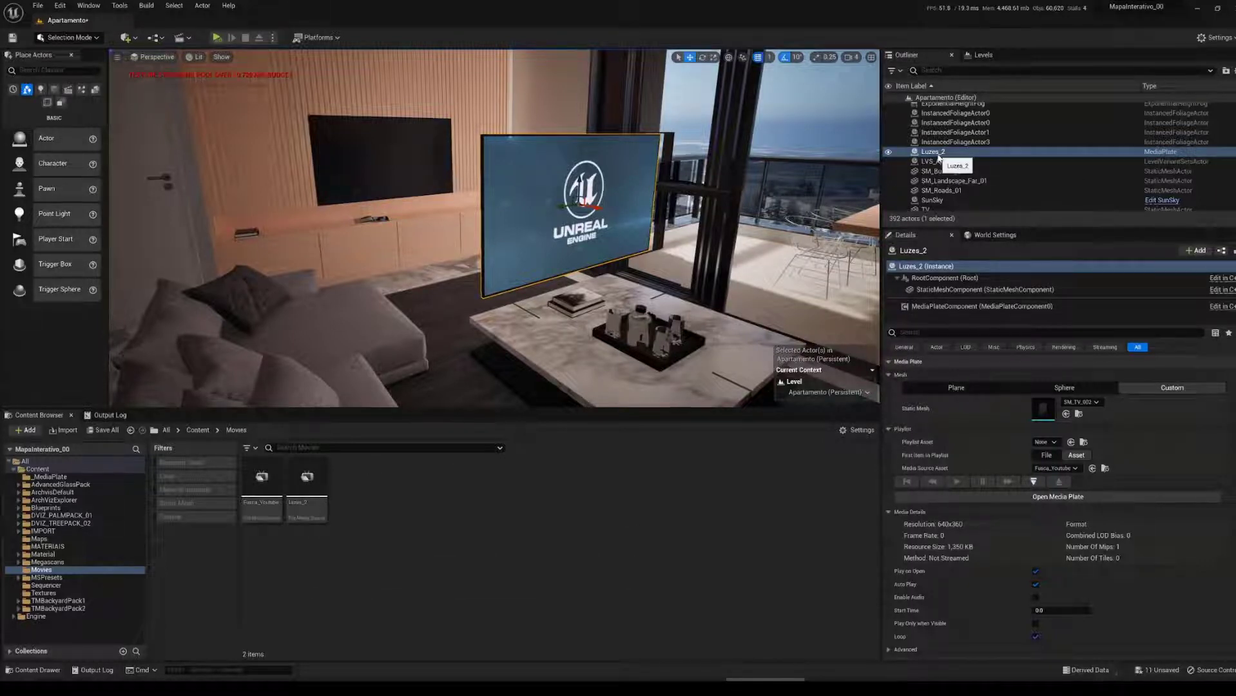
pyautogui.click(945, 153)
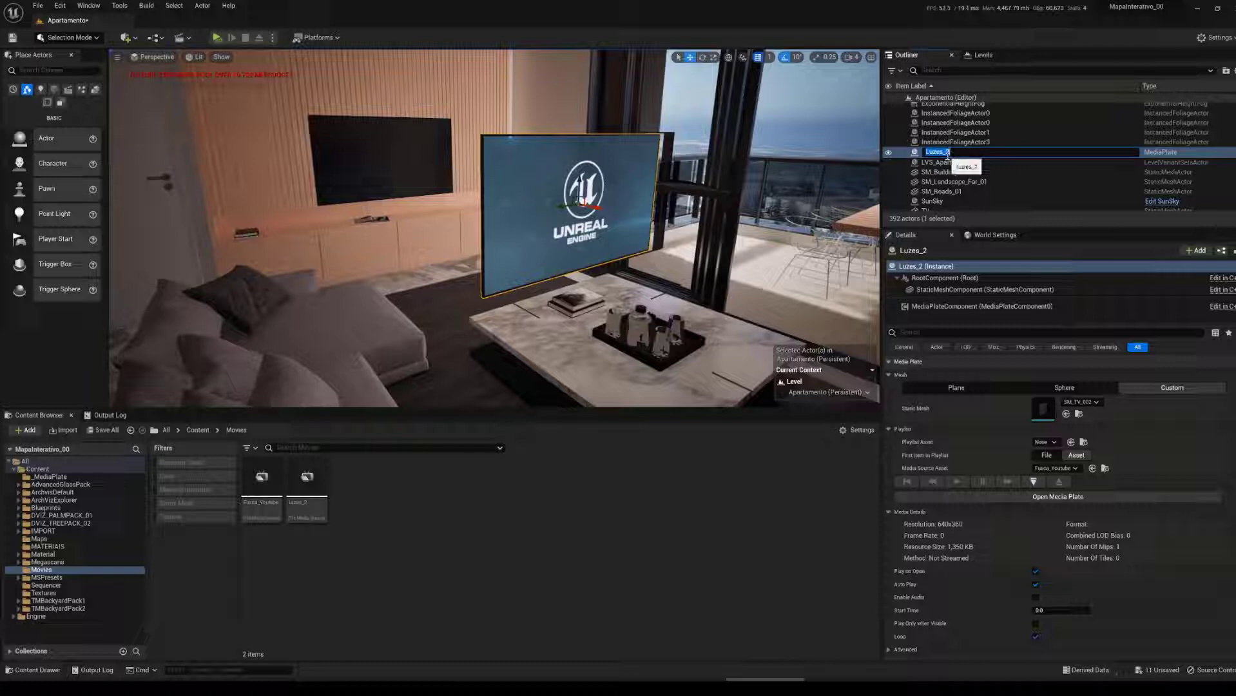
pyautogui.press('Return')
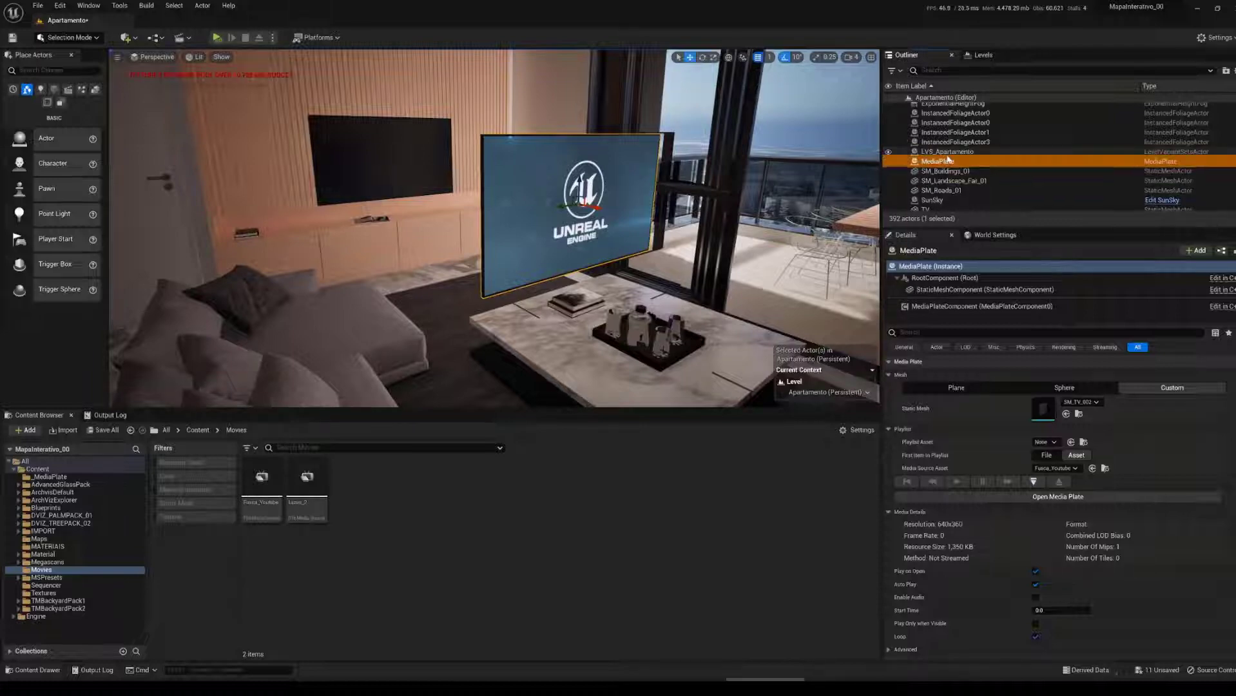
# Step: Open the media plate's current media to play Fusca_Youtube on the custom TV mesh
pyautogui.moveTo(618, 232); pyautogui.dragTo(741, 236, button='right')
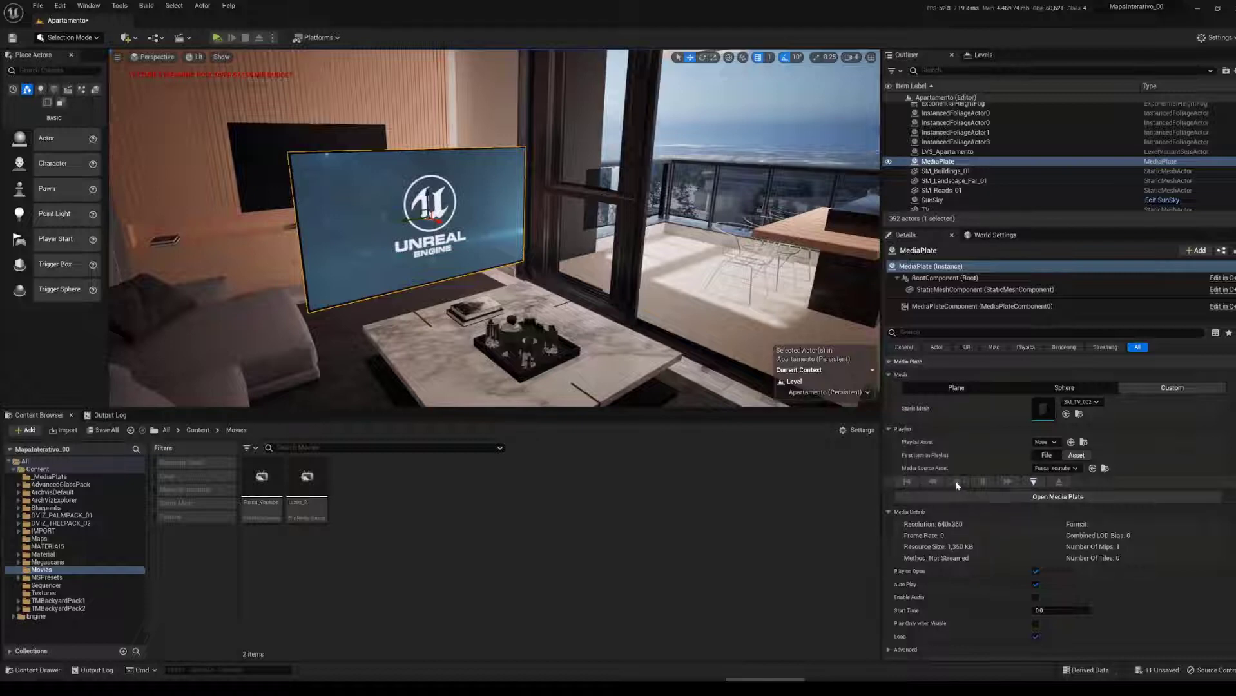
pyautogui.click(1034, 484)
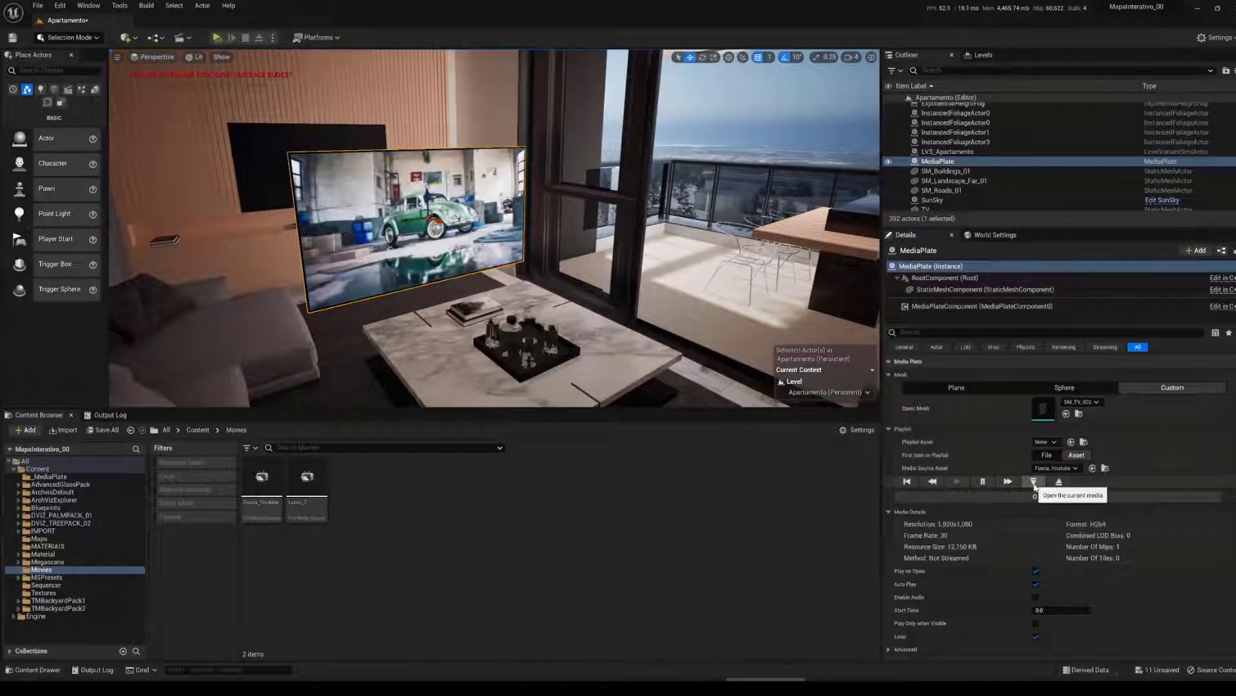
pyautogui.moveTo(494, 228); pyautogui.dragTo(413, 215, button='right')
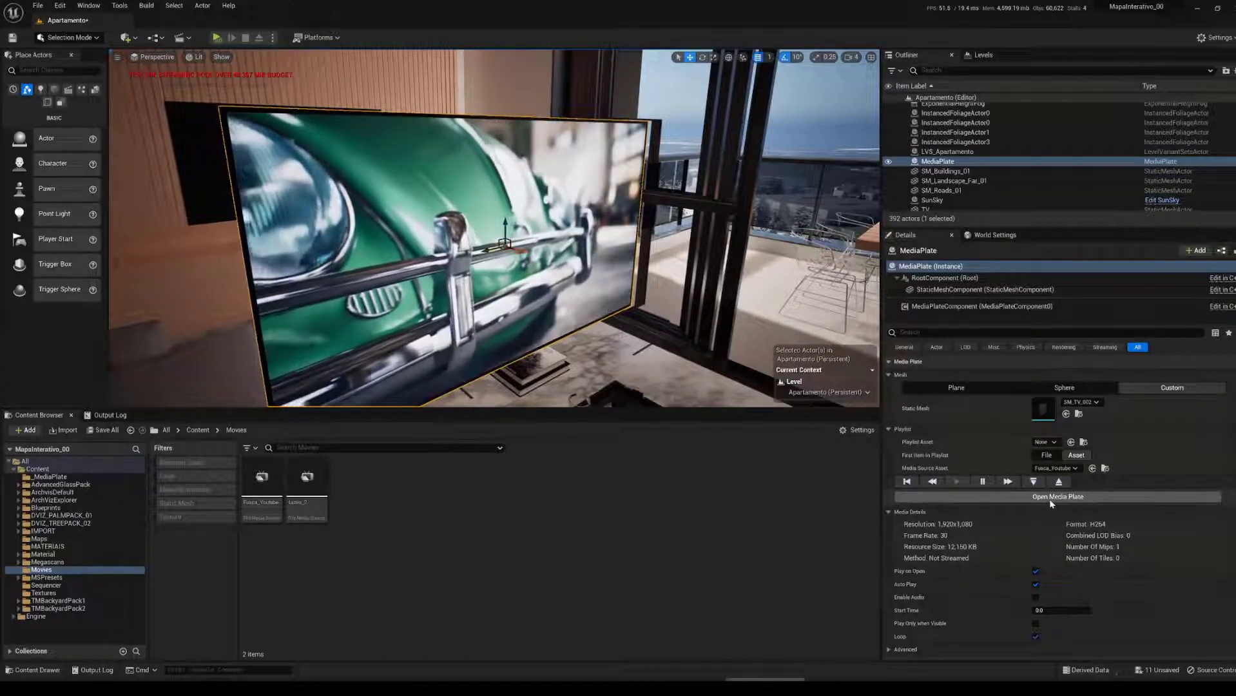
# Step: Open the plate in the Media Plate editor and add SampleVideo as the second playlist entry
pyautogui.click(1049, 498)
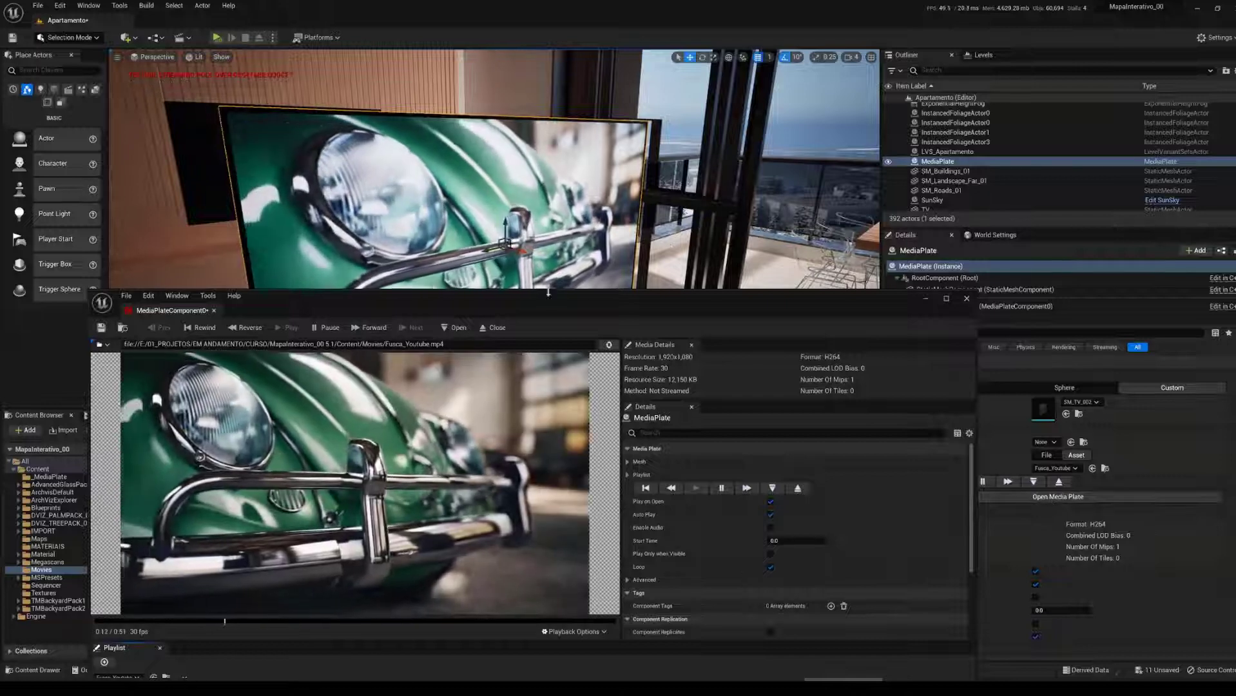
pyautogui.moveTo(544, 297); pyautogui.dragTo(798, 107)
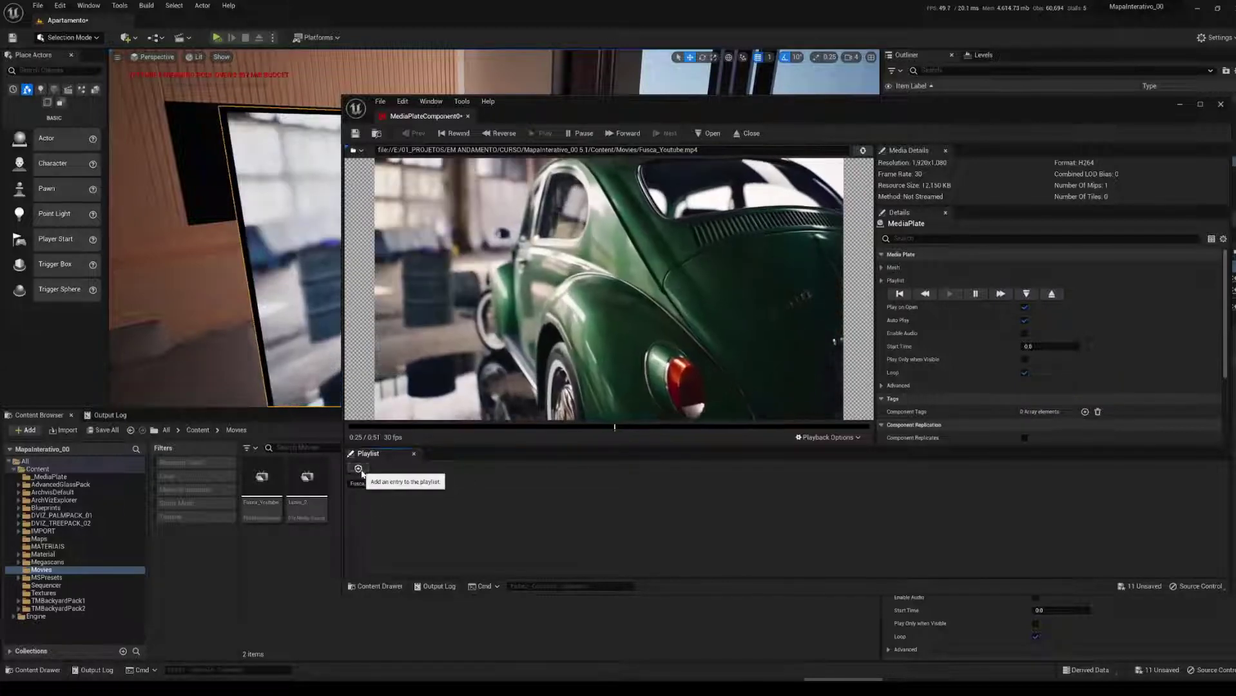
pyautogui.click(359, 468)
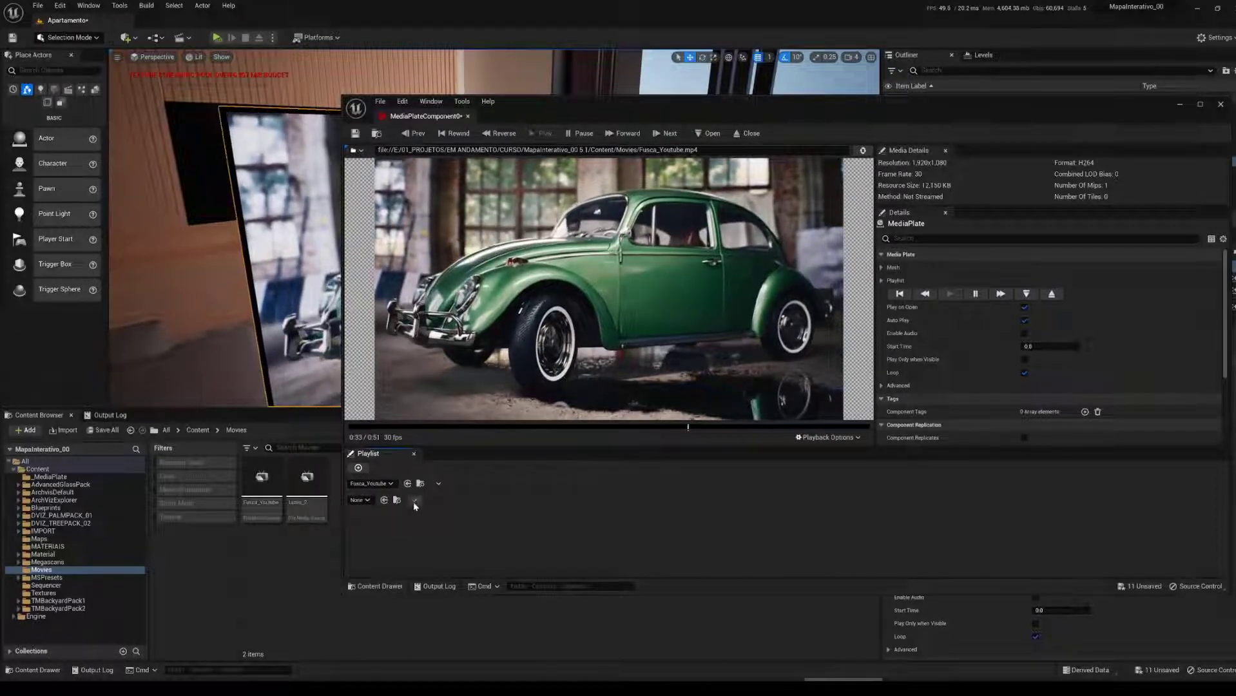
pyautogui.click(368, 500)
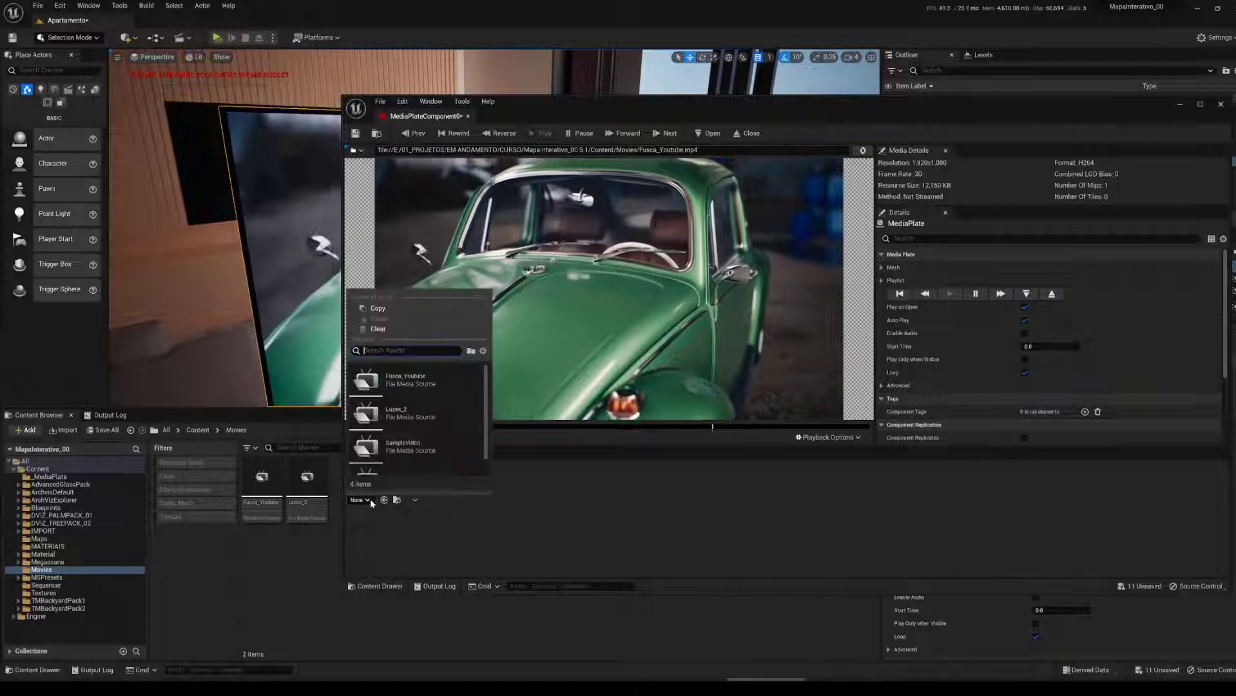
pyautogui.click(402, 450)
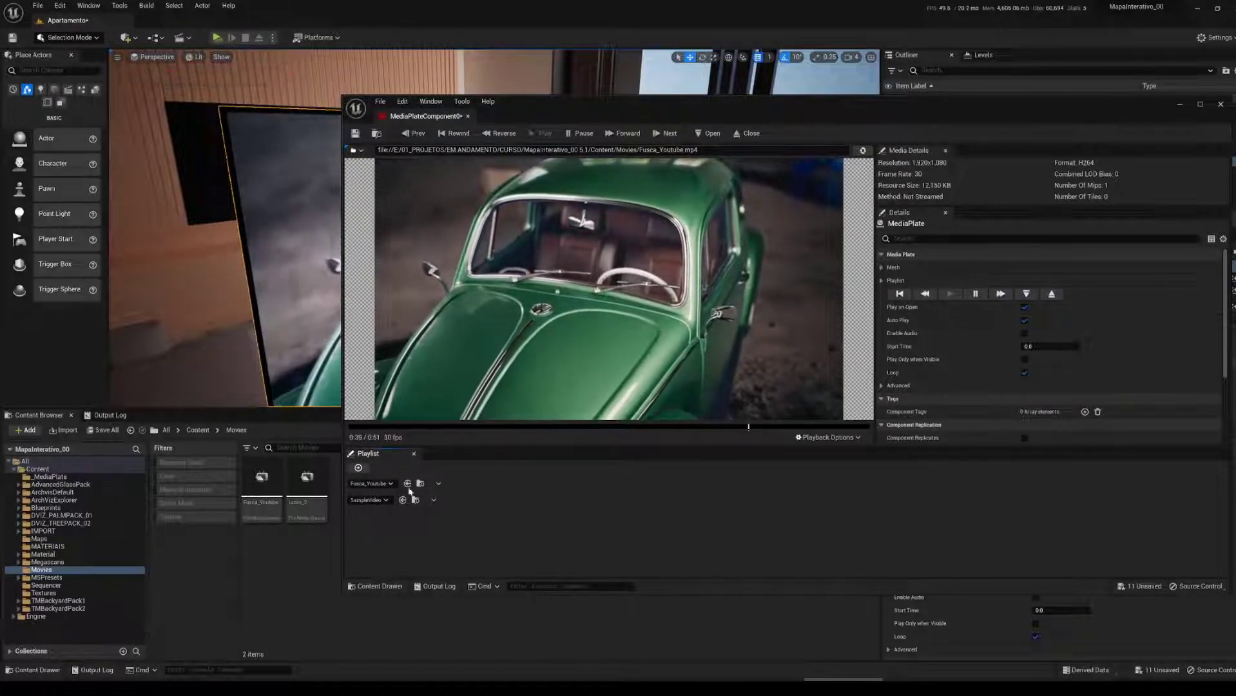
# Step: Add a third entry to the media plate's playlist and set it to Luzes_2
pyautogui.click(358, 468)
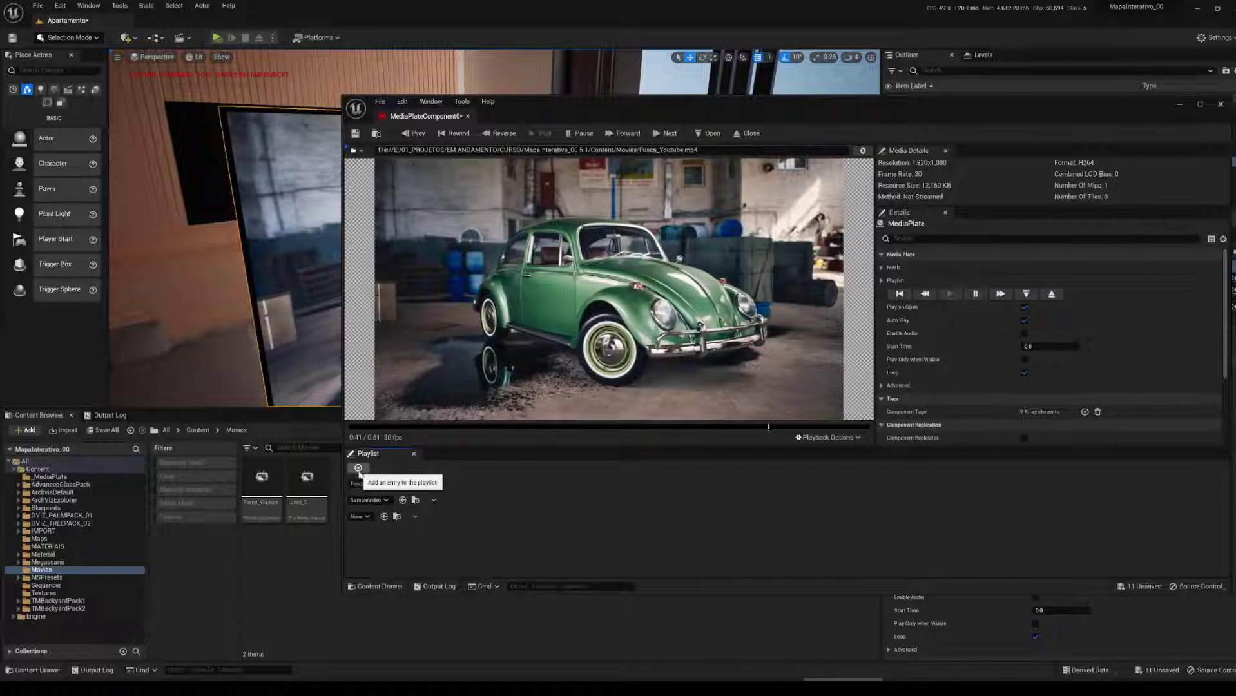
pyautogui.click(359, 517)
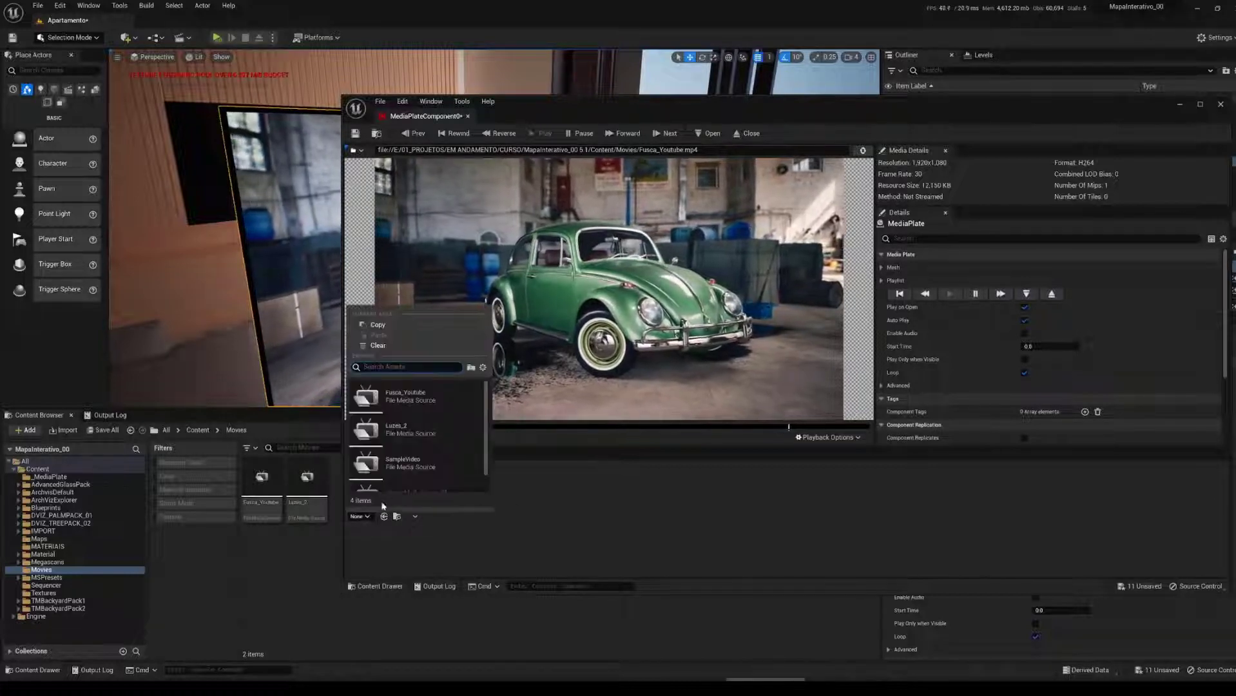
pyautogui.scroll(-1, 422, 443)
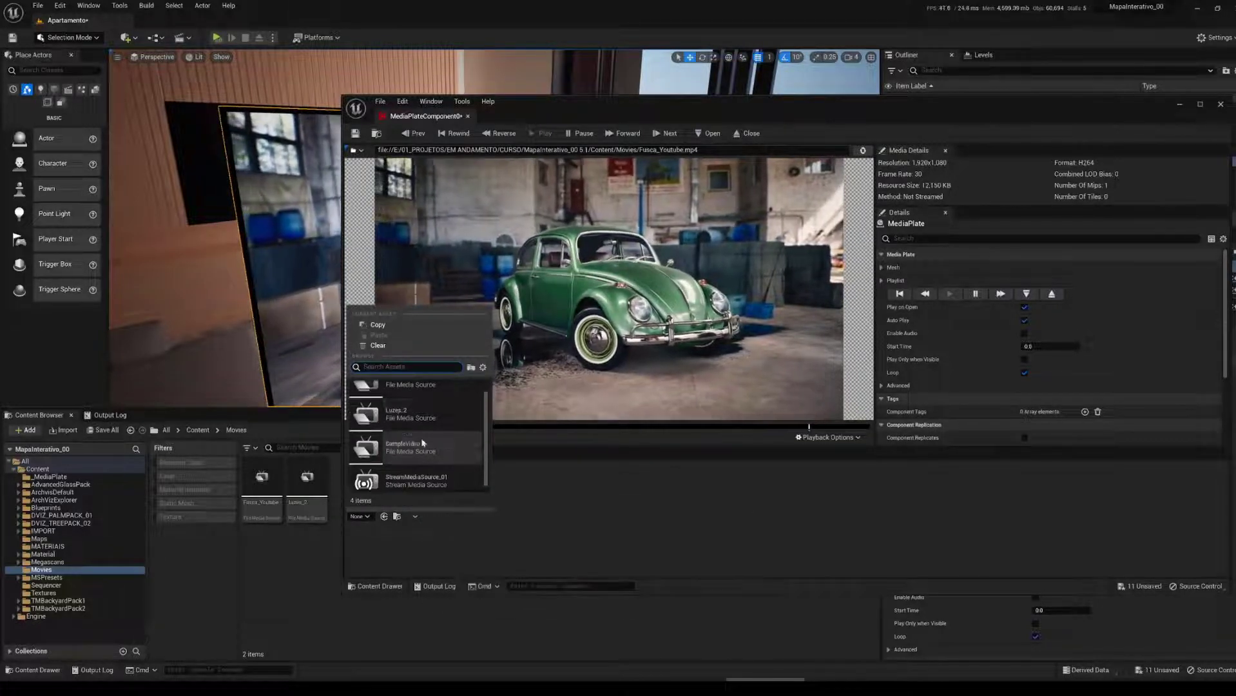
pyautogui.click(411, 414)
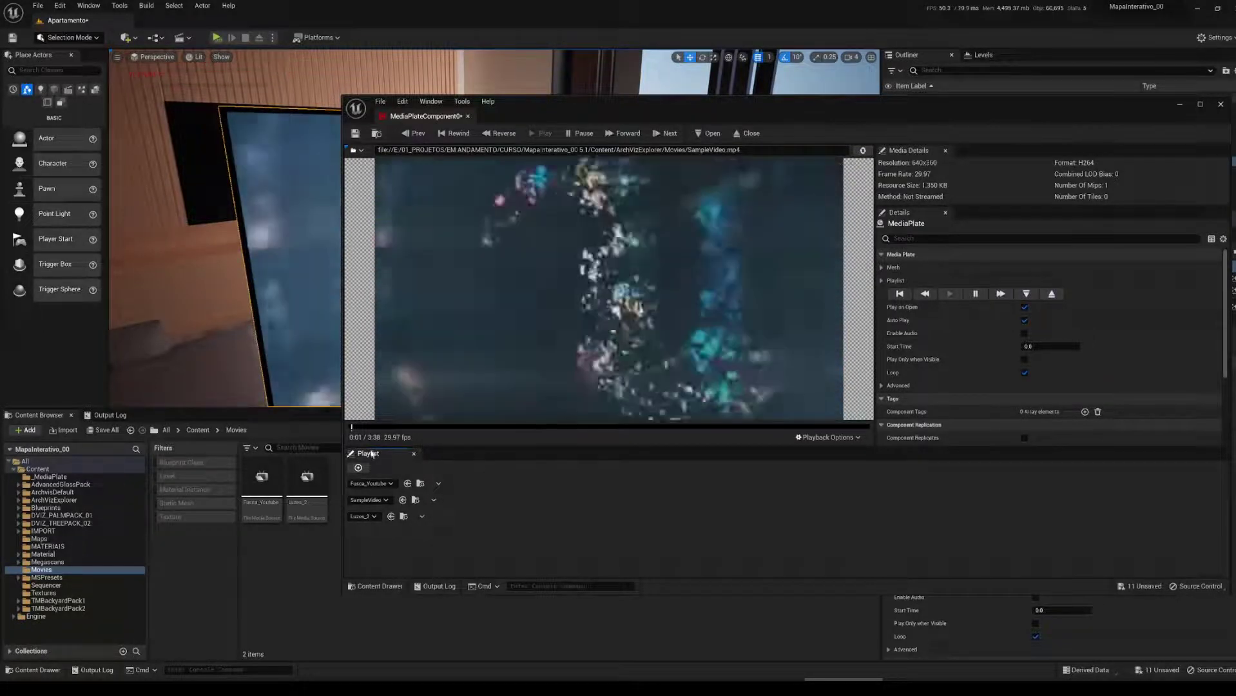
# Step: Preview the playlist by skipping forward and back to the first video, and close the Media Plate editor
pyautogui.moveTo(759, 117); pyautogui.dragTo(459, 270)
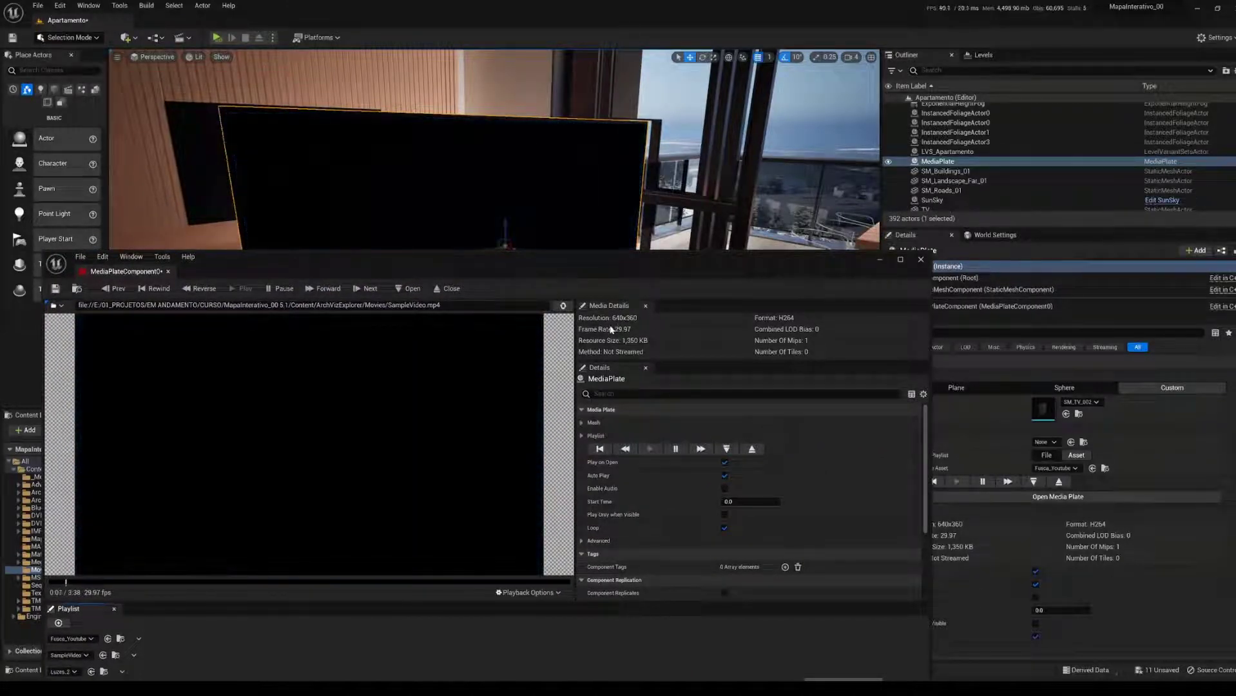
pyautogui.moveTo(542, 284); pyautogui.dragTo(553, 312)
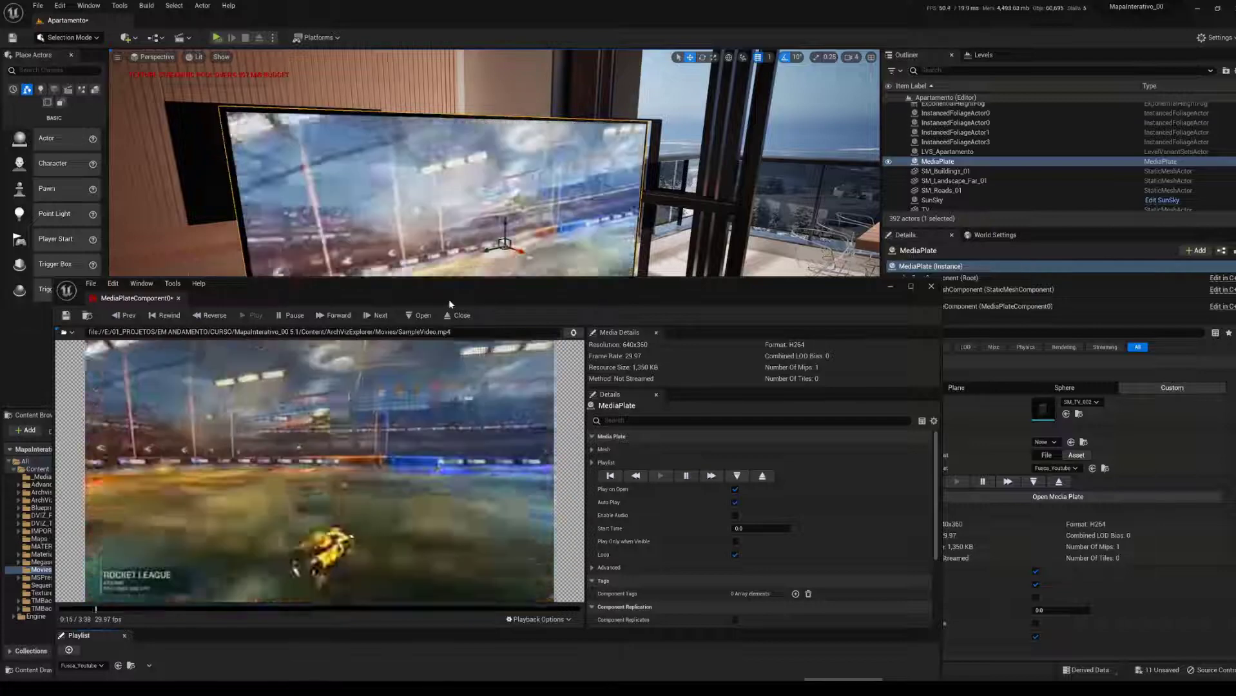
pyautogui.moveTo(449, 301); pyautogui.dragTo(570, 294)
pyautogui.click(486, 312)
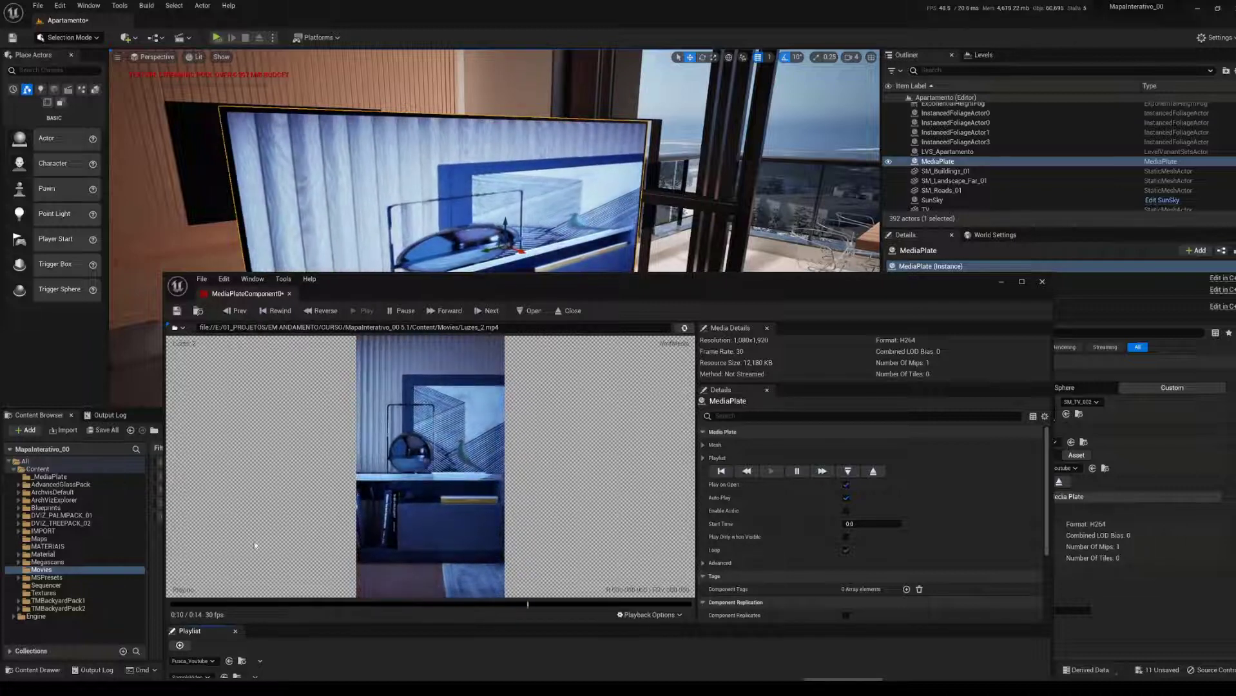
pyautogui.click(240, 311)
pyautogui.click(239, 310)
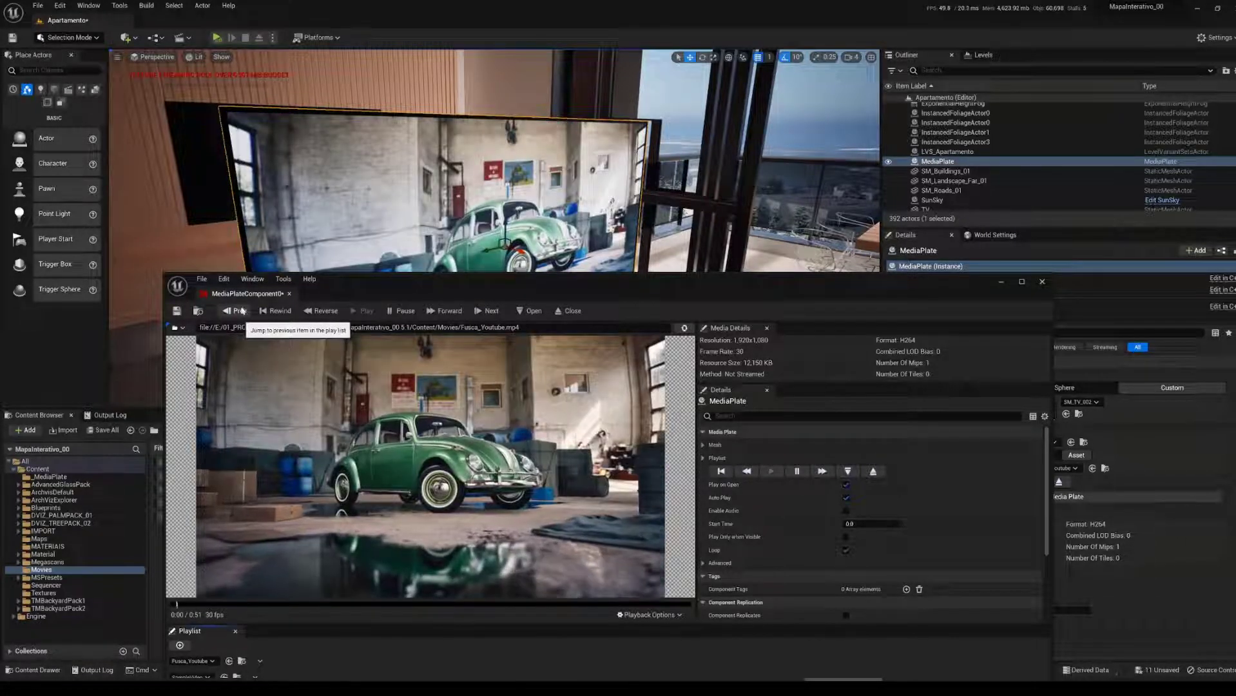
pyautogui.moveTo(613, 292); pyautogui.dragTo(534, 294)
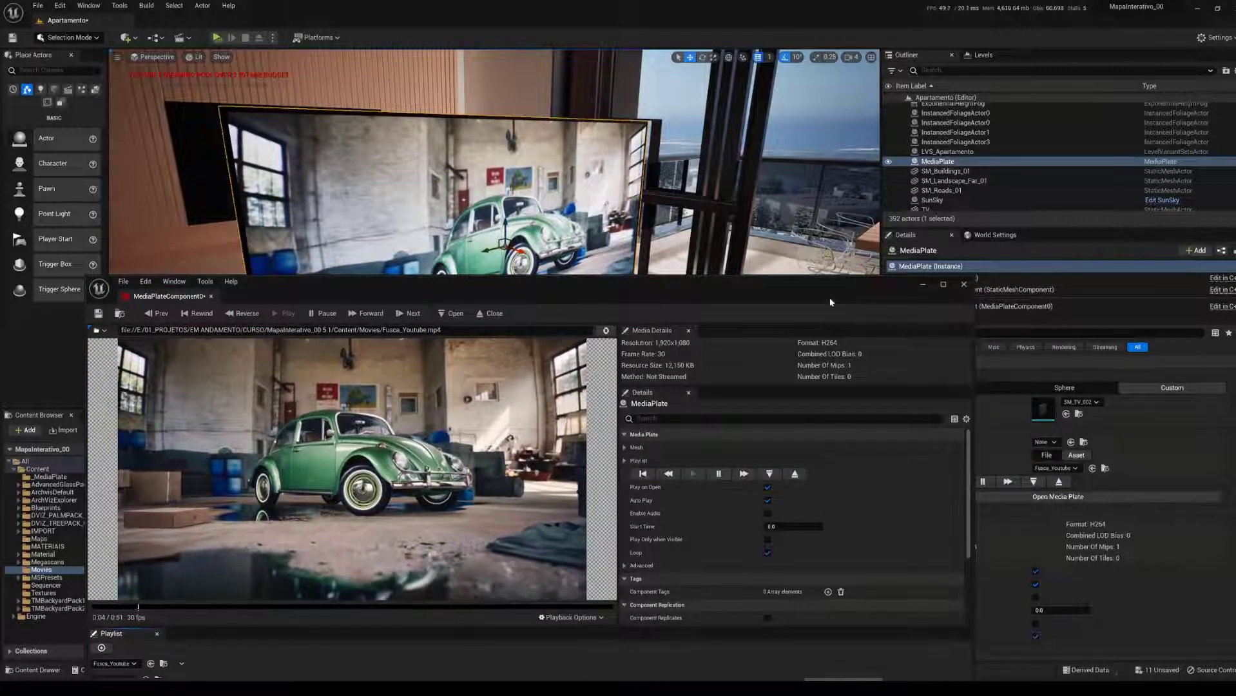
pyautogui.moveTo(817, 285); pyautogui.dragTo(665, 275)
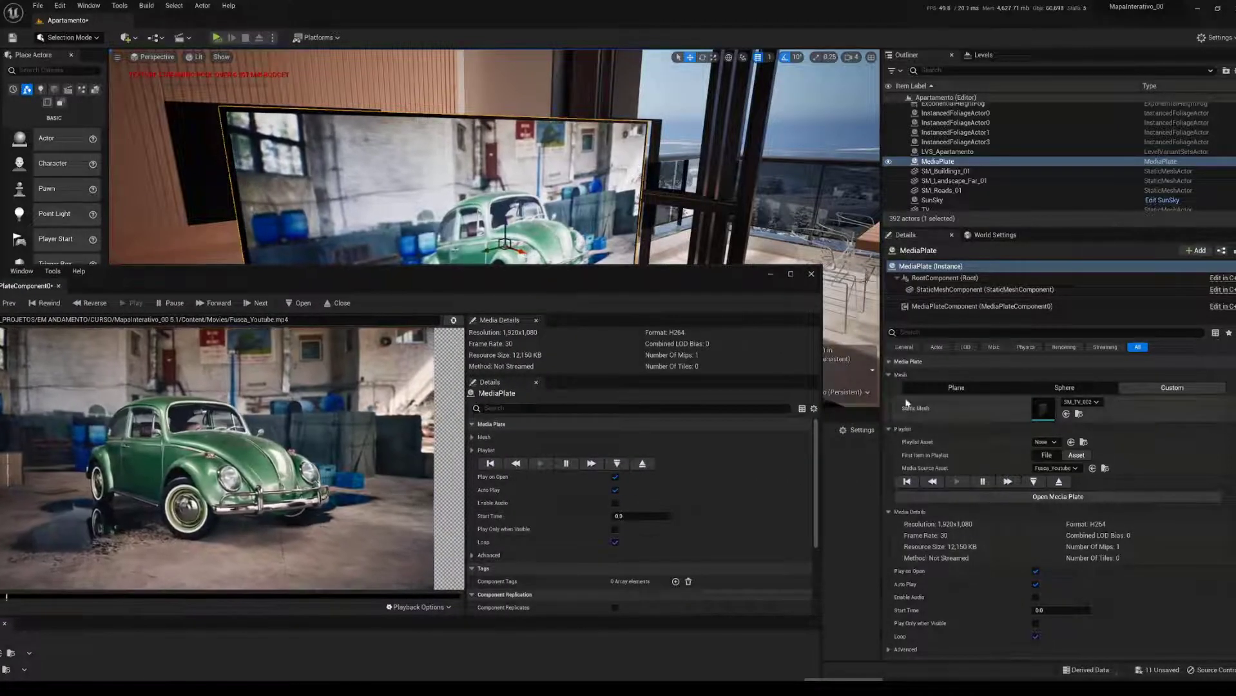
pyautogui.click(811, 273)
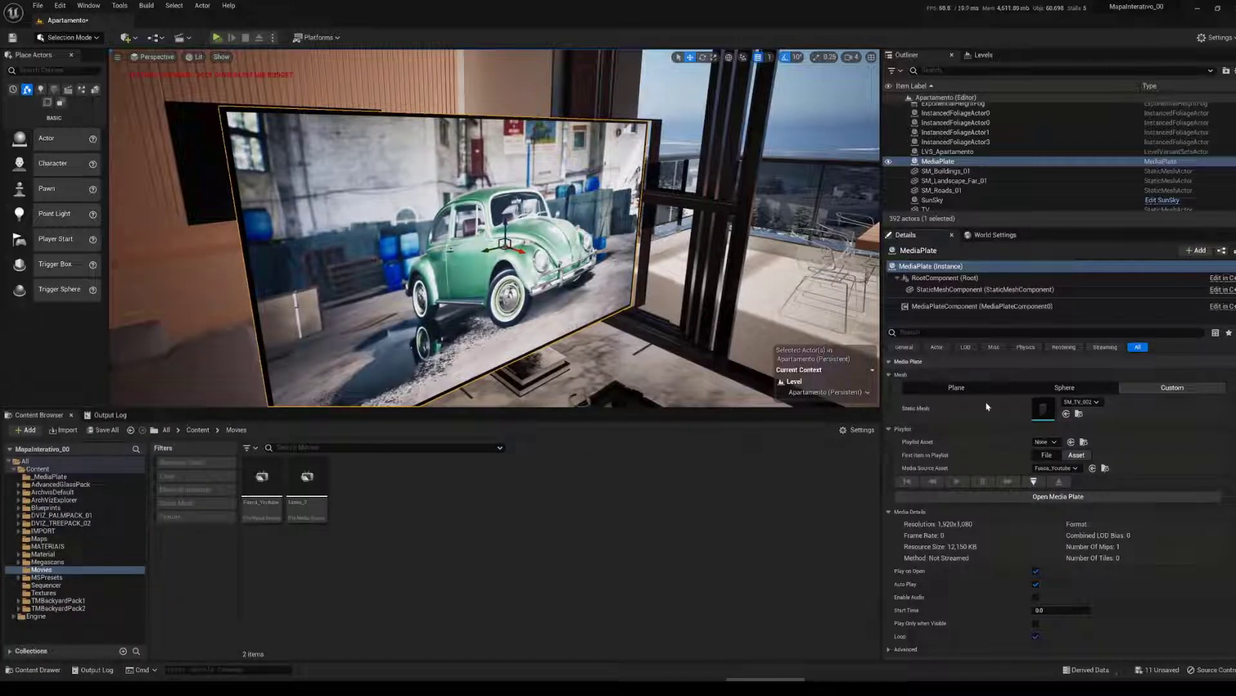
# Step: Check the MediaPlateComponent settings, return to the MediaPlate instance and reopen its current media
pyautogui.click(961, 307)
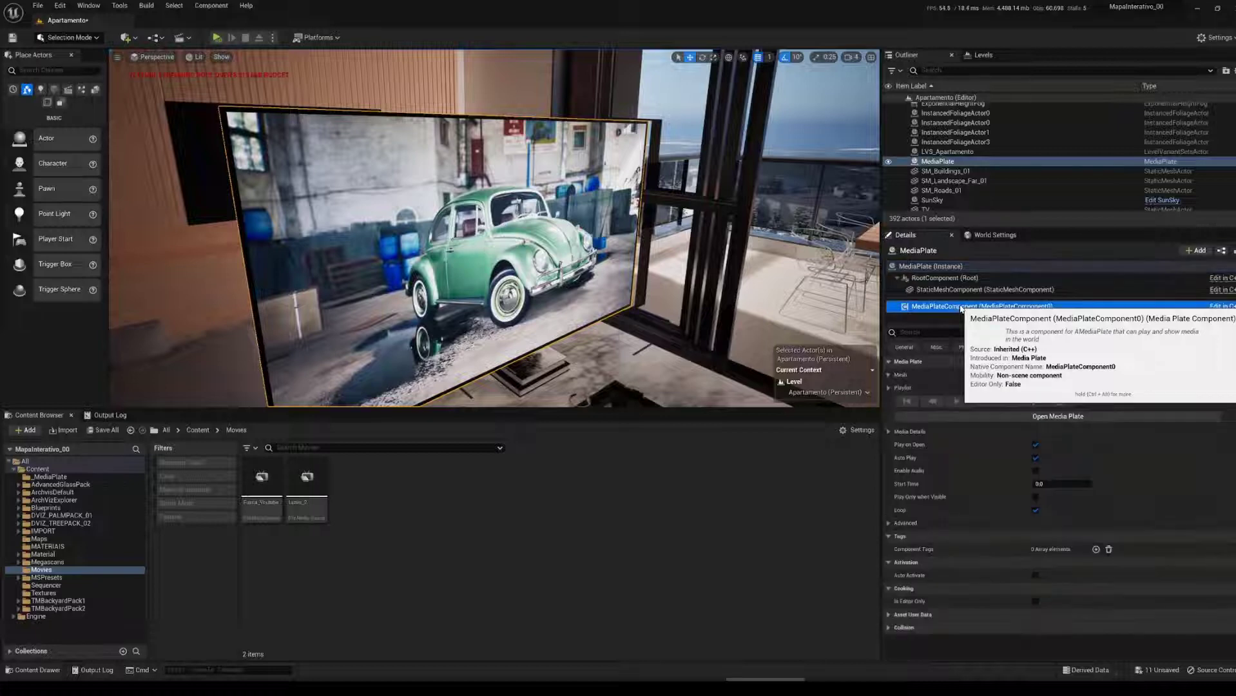
pyautogui.click(931, 266)
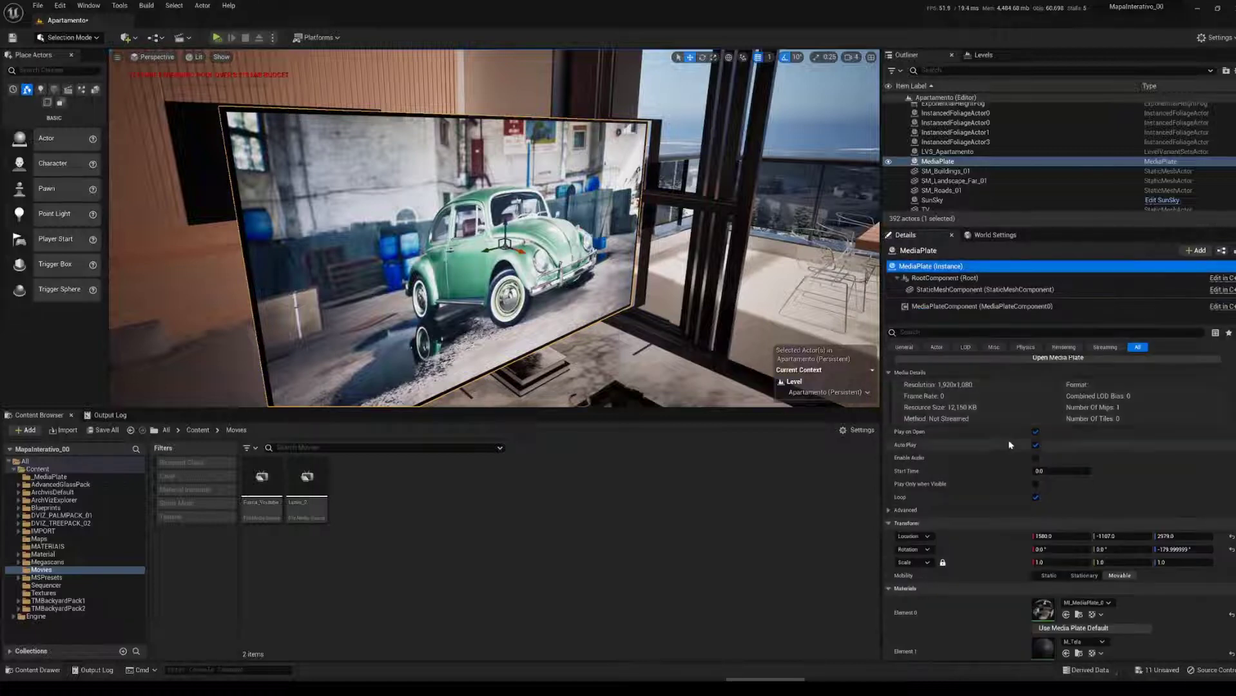
pyautogui.click(911, 434)
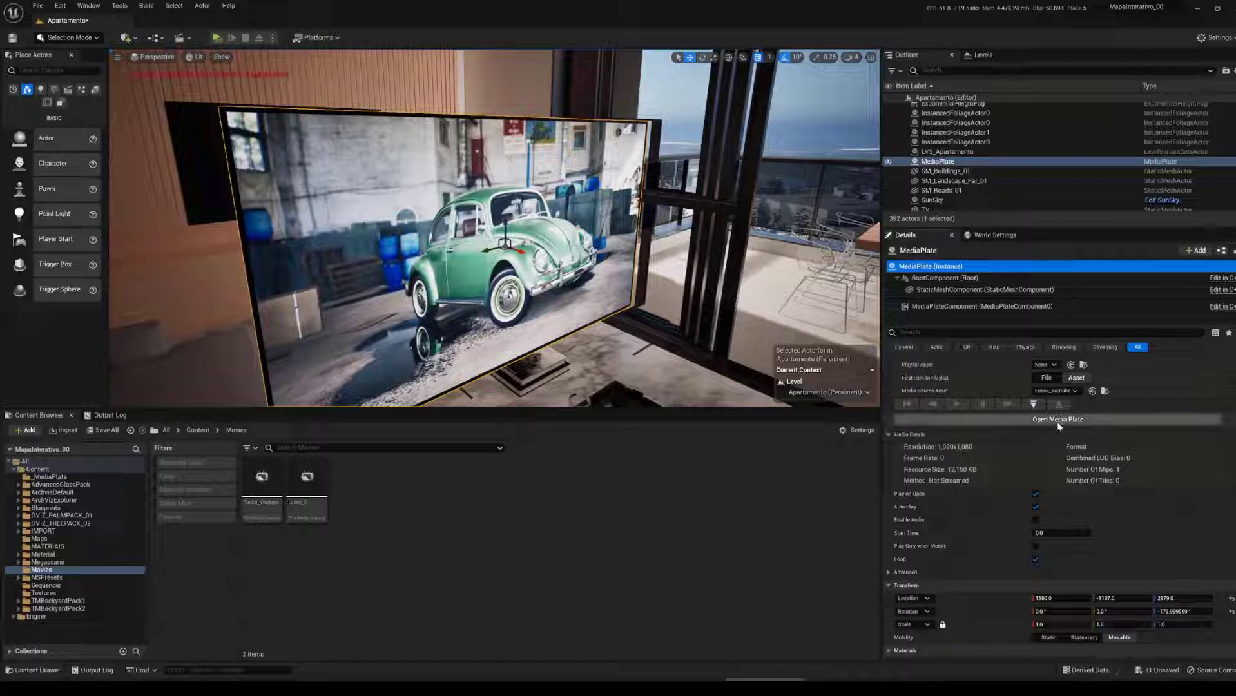
pyautogui.click(1034, 405)
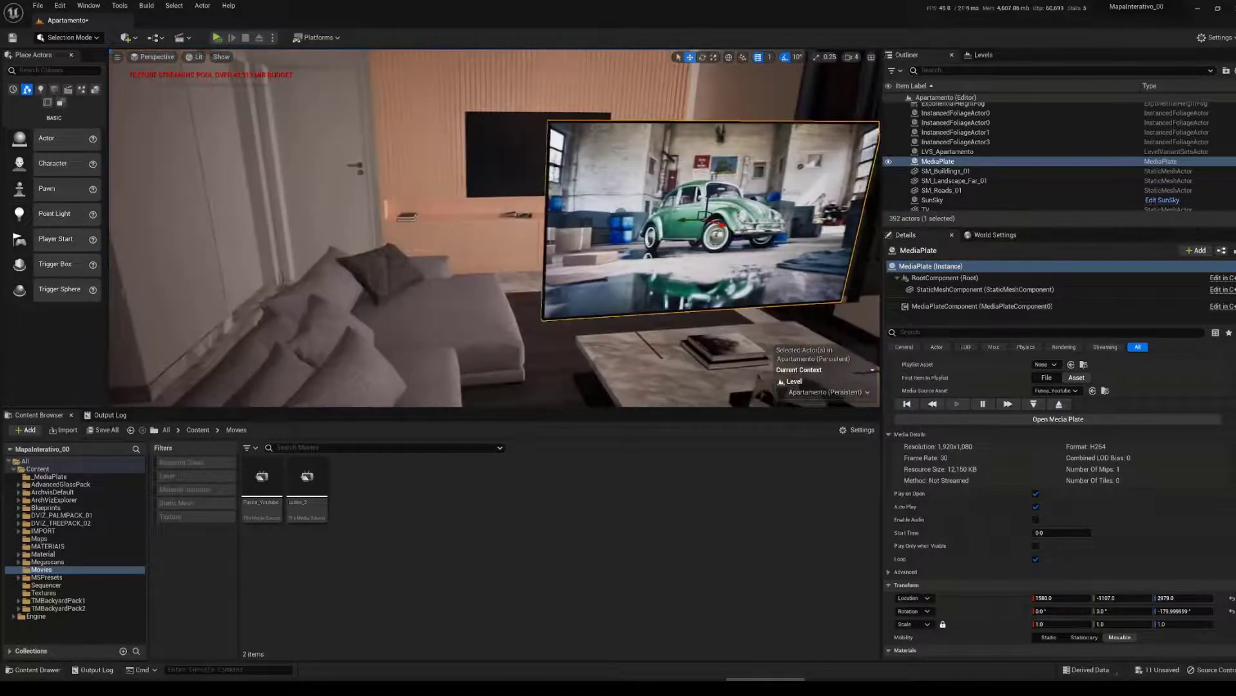
# Step: Run the level in the viewport to check the plate's video with Auto Play on, and stop the session
pyautogui.press('f')
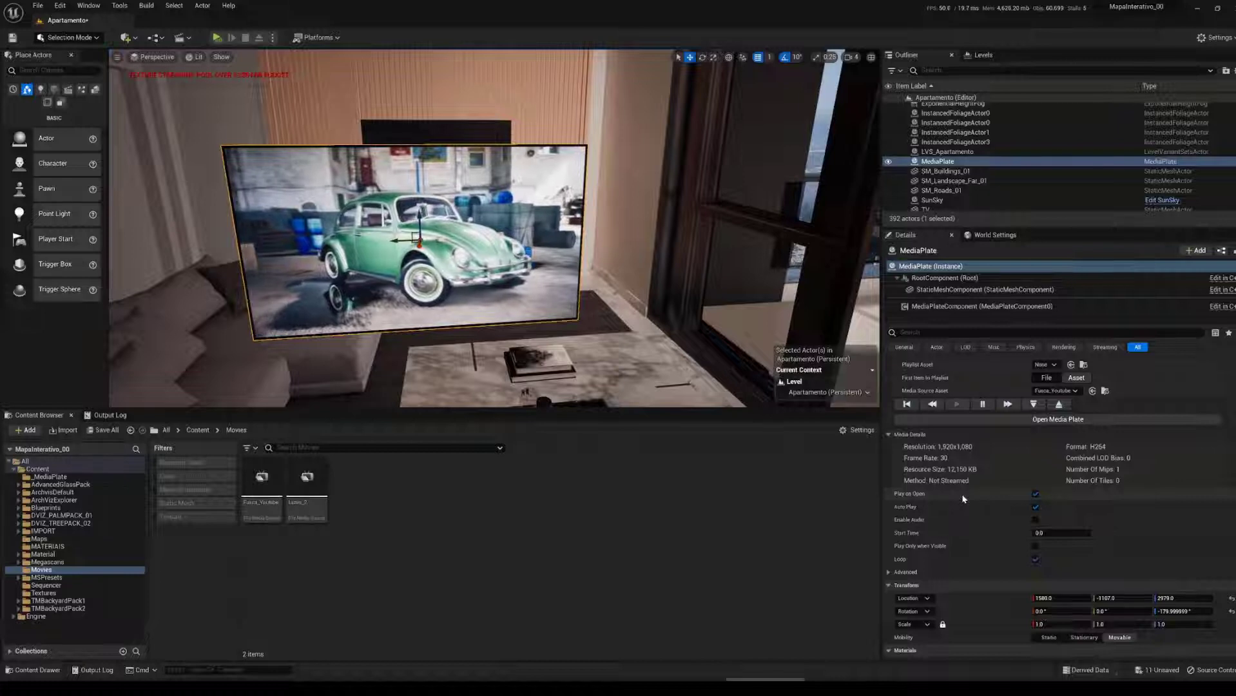
pyautogui.click(273, 37)
pyautogui.click(298, 67)
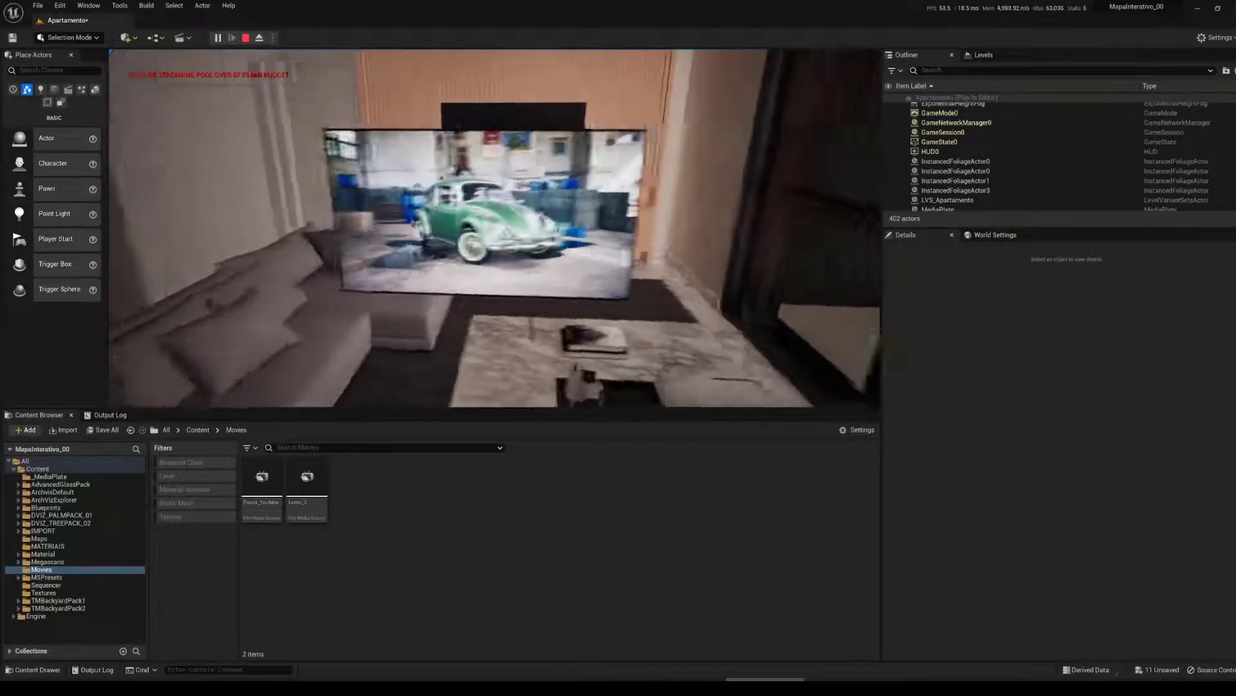
pyautogui.press('Escape')
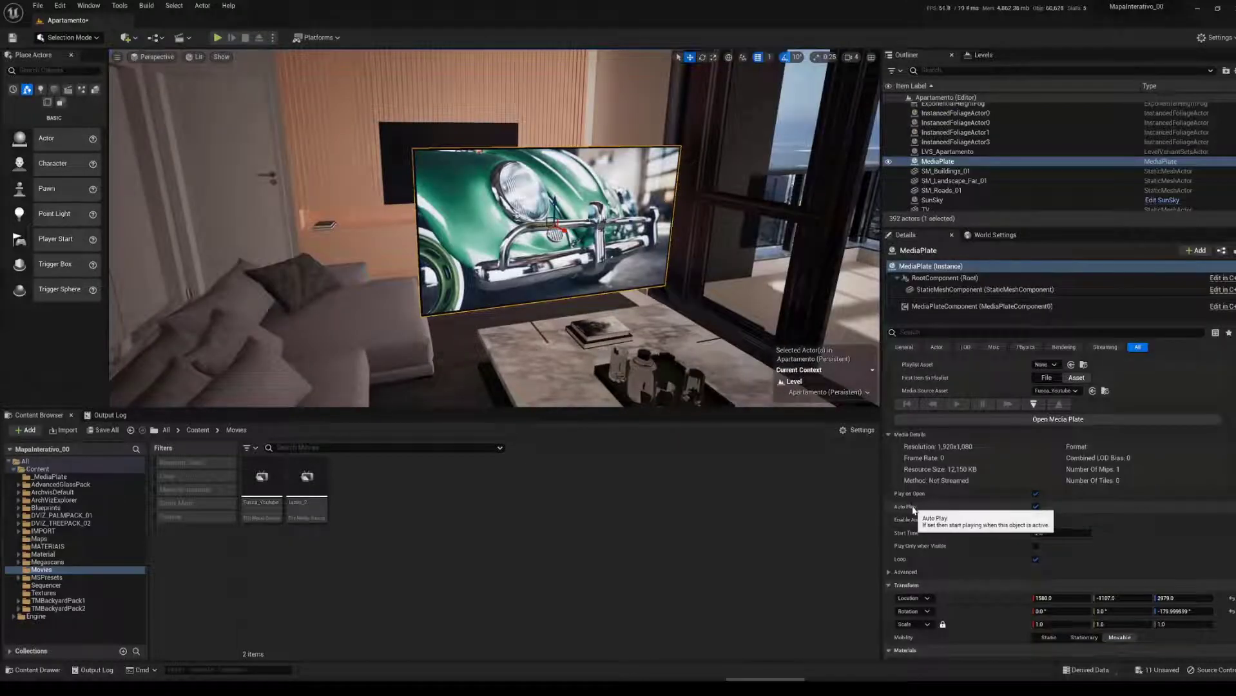
# Step: Turn off Auto Play on the media plate and run the level briefly to test it
pyautogui.click(1035, 508)
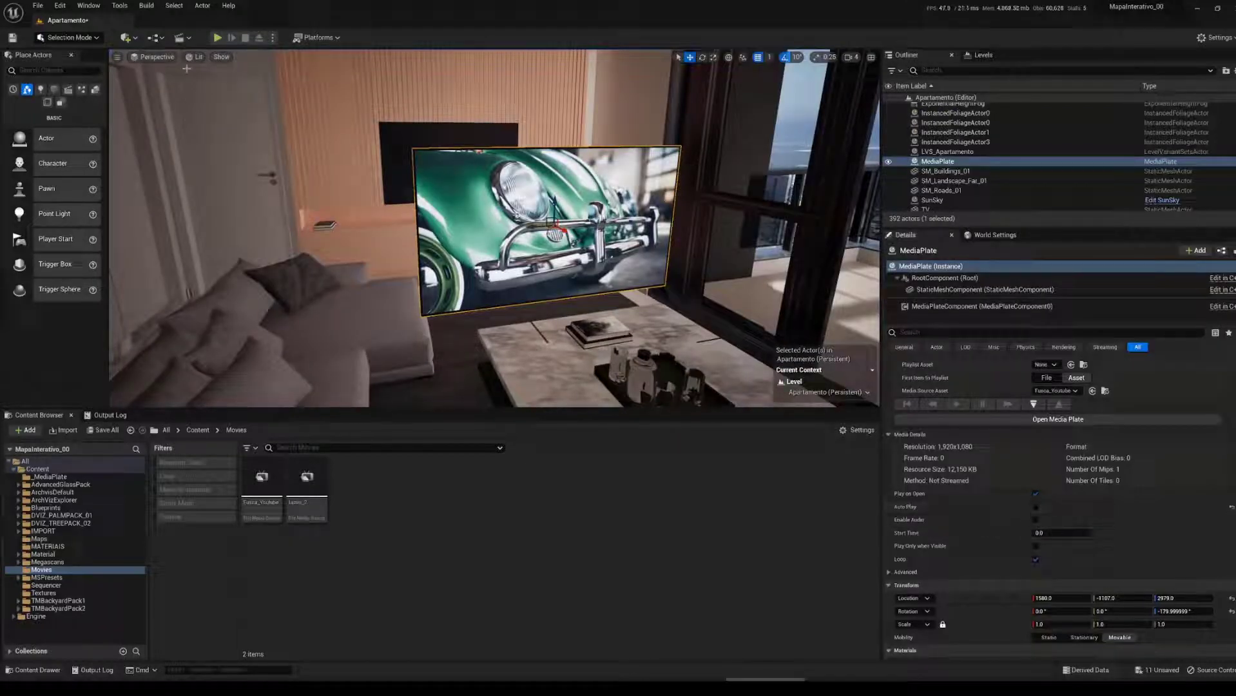
pyautogui.click(218, 38)
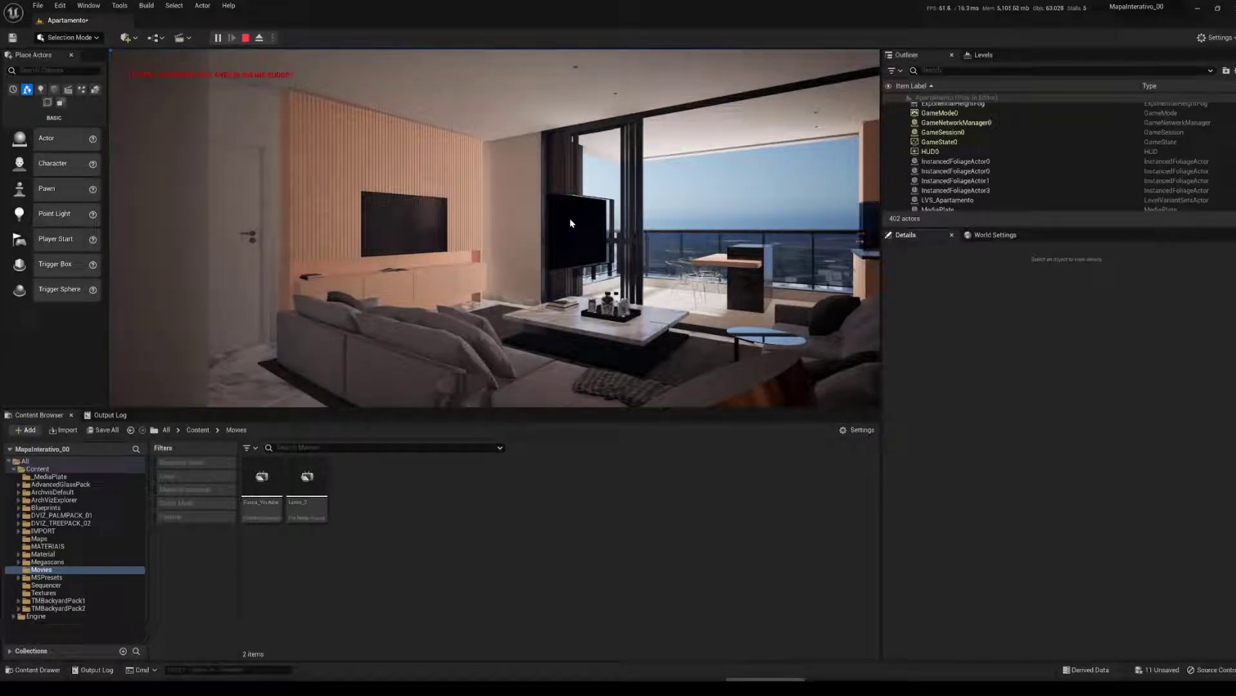
pyautogui.press('Escape')
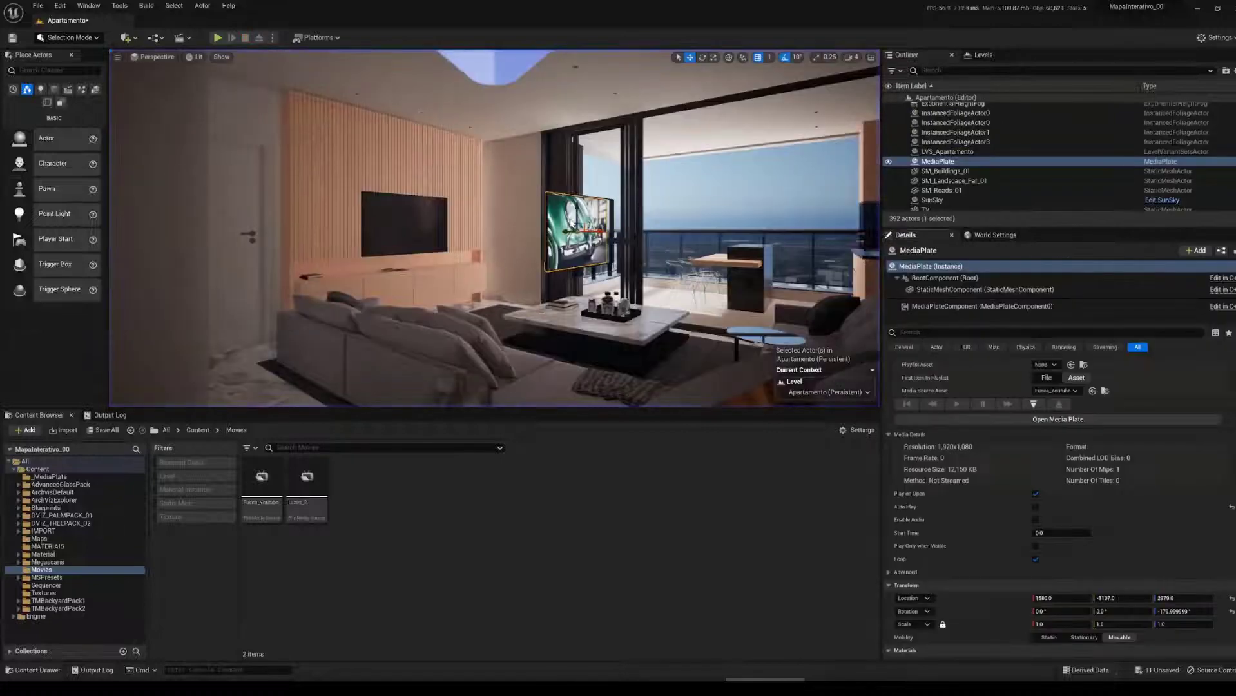
# Step: Turn Auto Play back on and enable audio for the media plate
pyautogui.click(1036, 507)
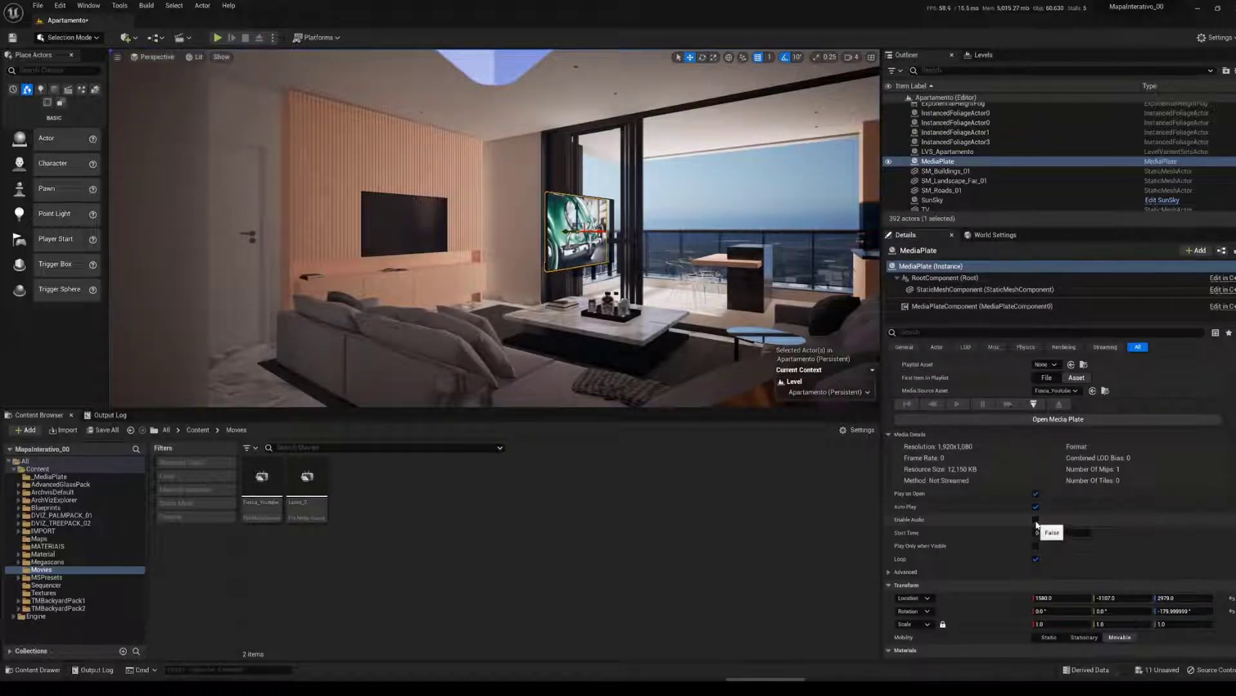
pyautogui.click(1036, 520)
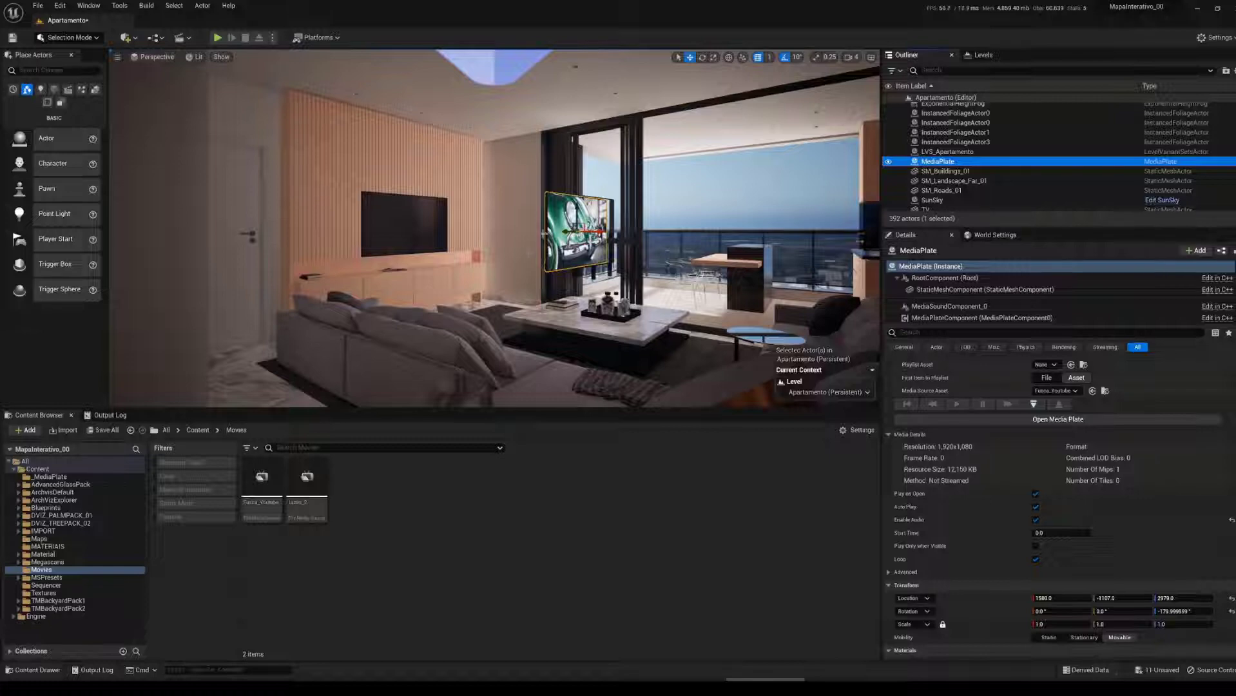
pyautogui.moveTo(560, 261)
pyautogui.mouseDown(button='right')
pyautogui.moveTo(574, 267)
pyautogui.moveTo(541, 272)
pyautogui.mouseUp(button='right')
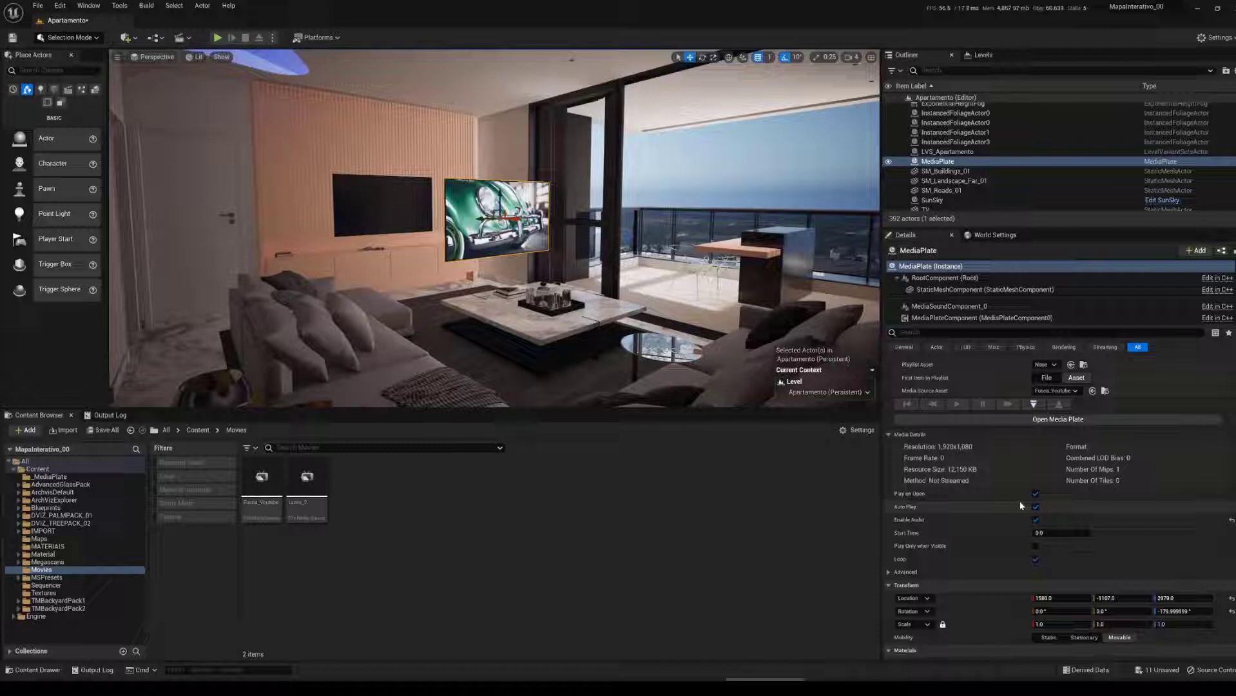
# Step: Run the level and walk toward the media plate to test playback with audio enabled, and stop the session
pyautogui.click(218, 38)
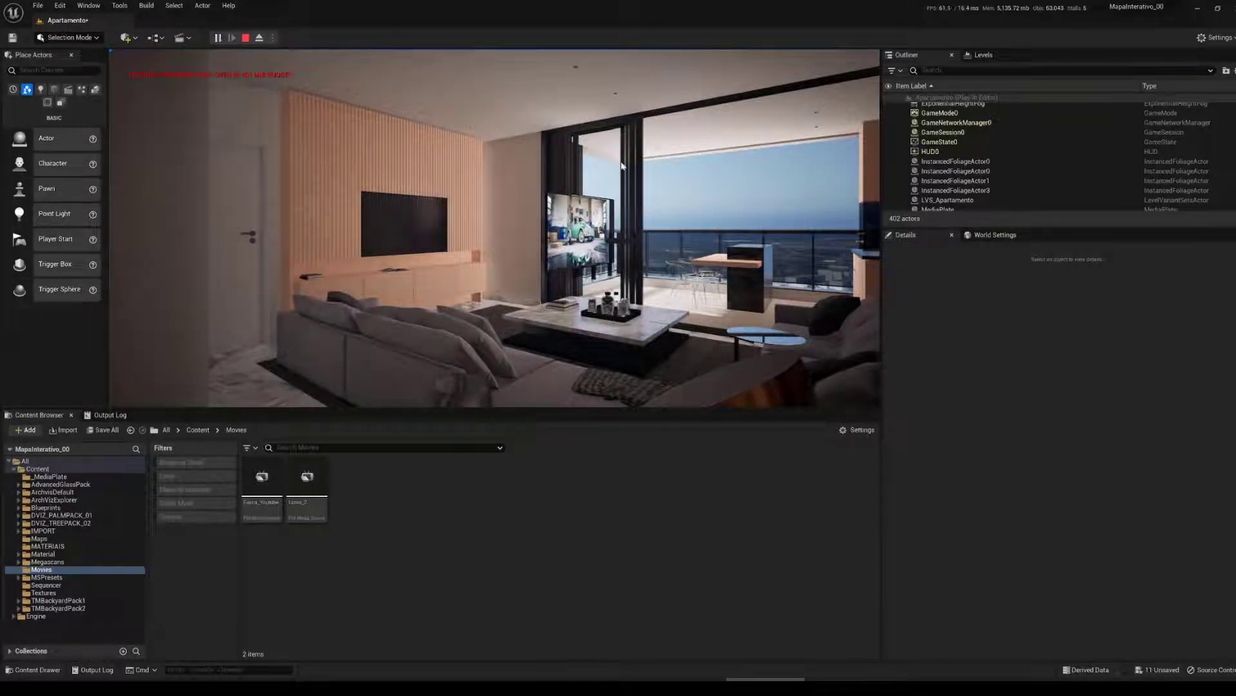
pyautogui.click(611, 143)
pyautogui.press('w')
pyautogui.press('w')
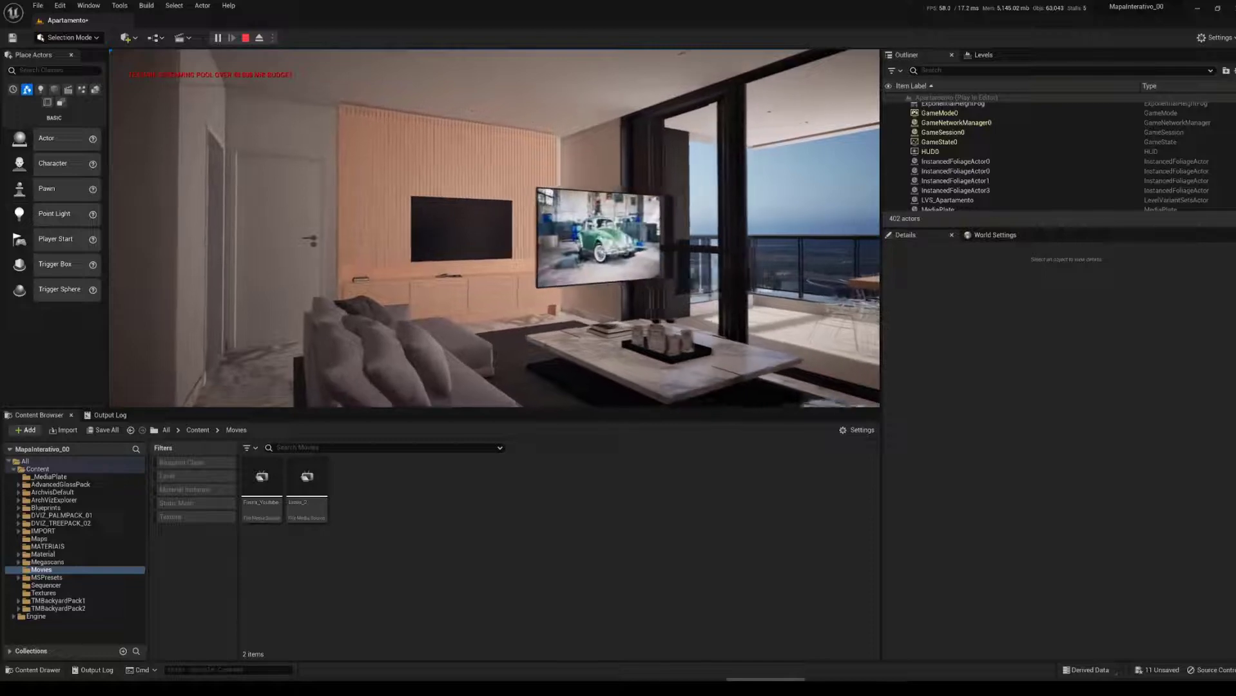
pyautogui.press('Escape')
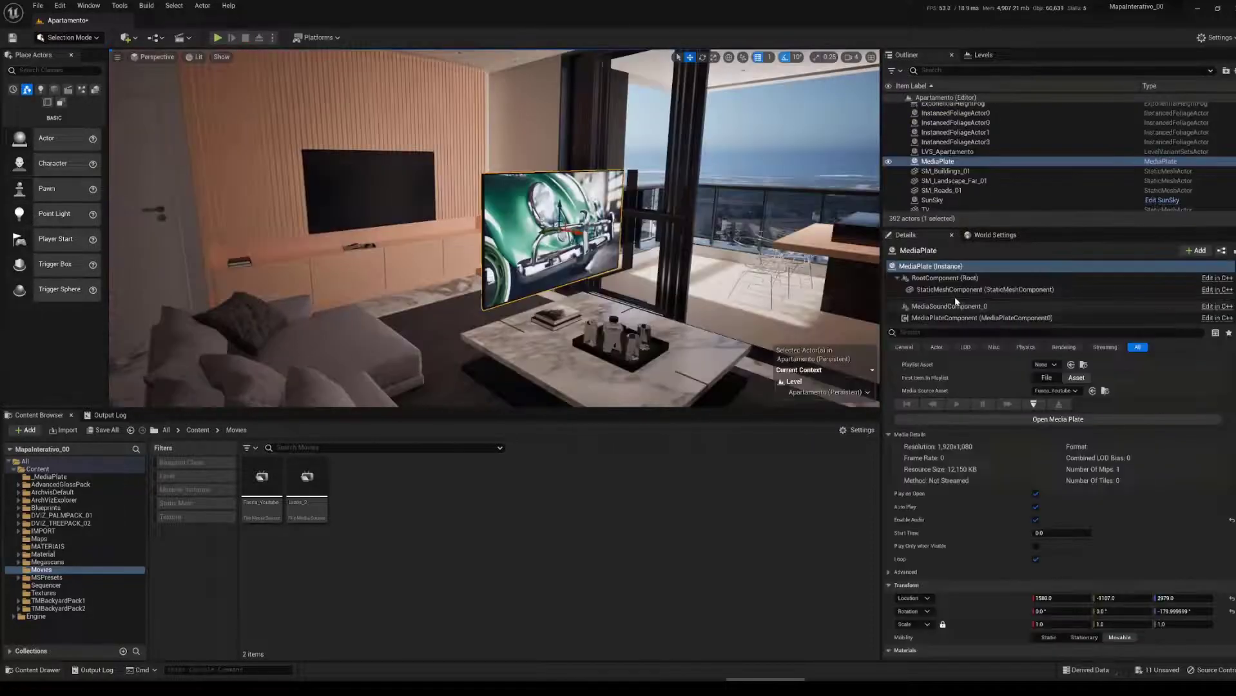
# Step: Select the media plate's MediaSoundComponent_0 and show the editor icons in the viewport
pyautogui.click(951, 306)
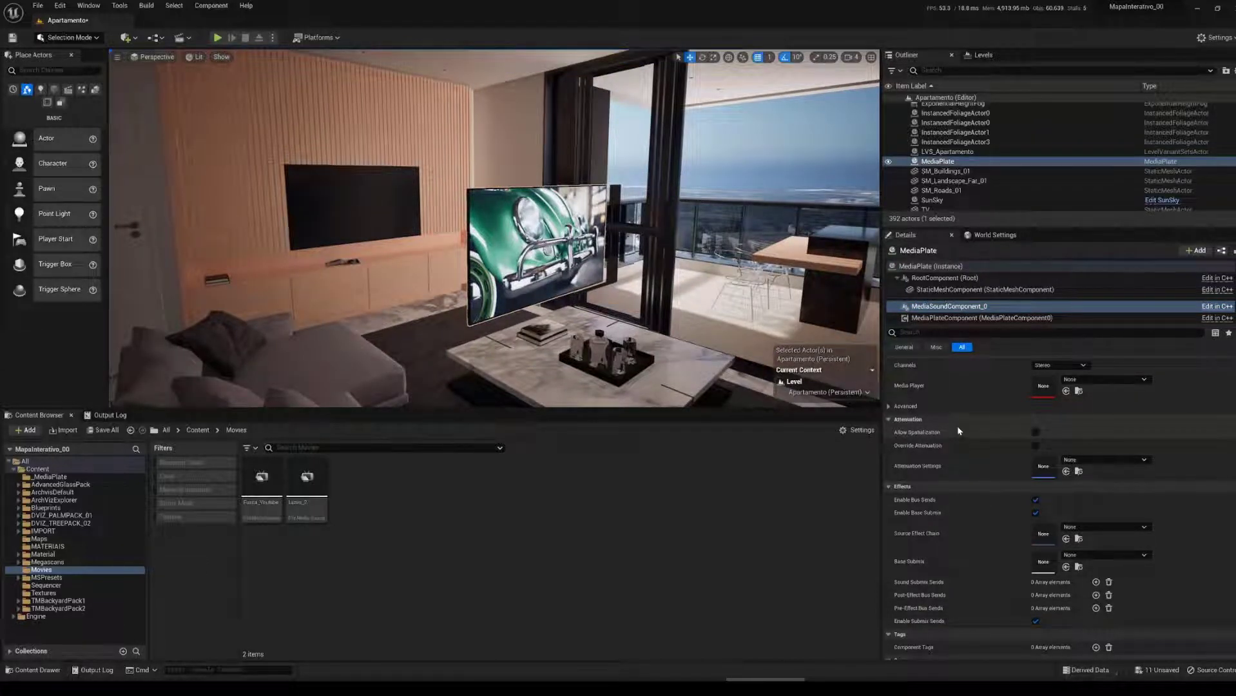
pyautogui.moveTo(645, 245)
pyautogui.mouseDown(button='right')
pyautogui.moveTo(838, 247)
pyautogui.moveTo(503, 246)
pyautogui.moveTo(845, 246)
pyautogui.moveTo(664, 246)
pyautogui.mouseUp(button='right')
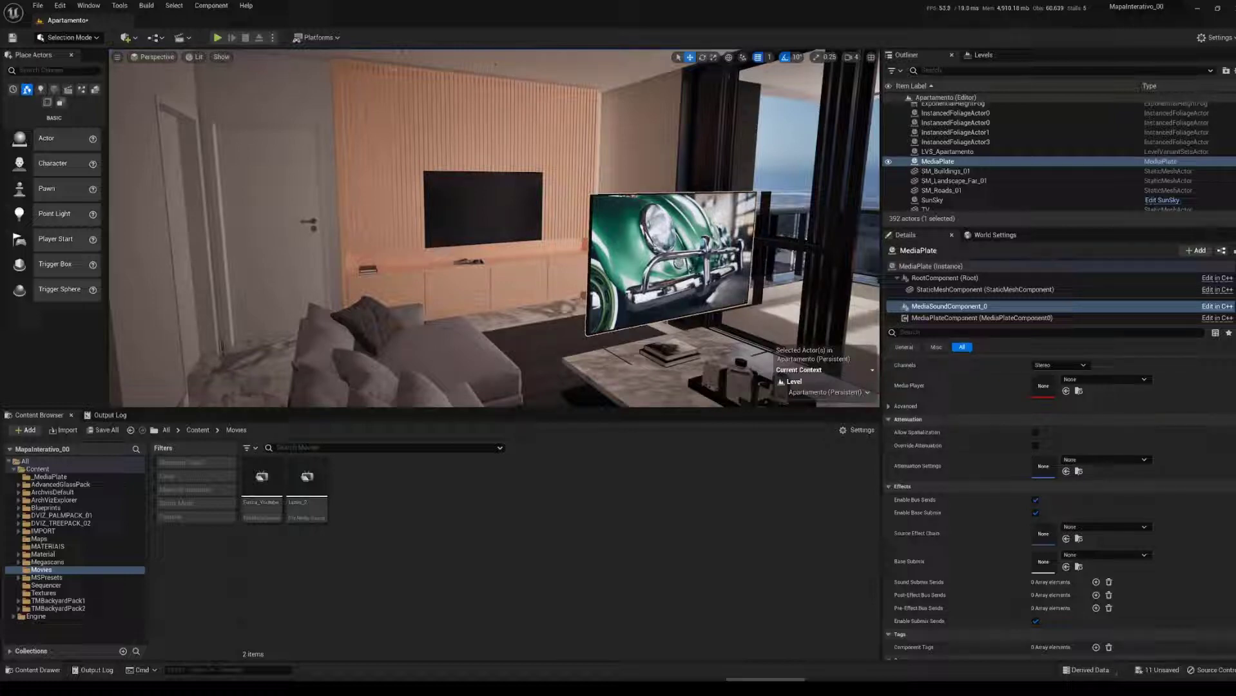
pyautogui.press('s')
pyautogui.moveTo(495, 229); pyautogui.dragTo(563, 249, button='right')
pyautogui.press('w')
pyautogui.press('a')
pyautogui.press('s')
pyautogui.press('d')
pyautogui.press('g')
pyautogui.press('w')
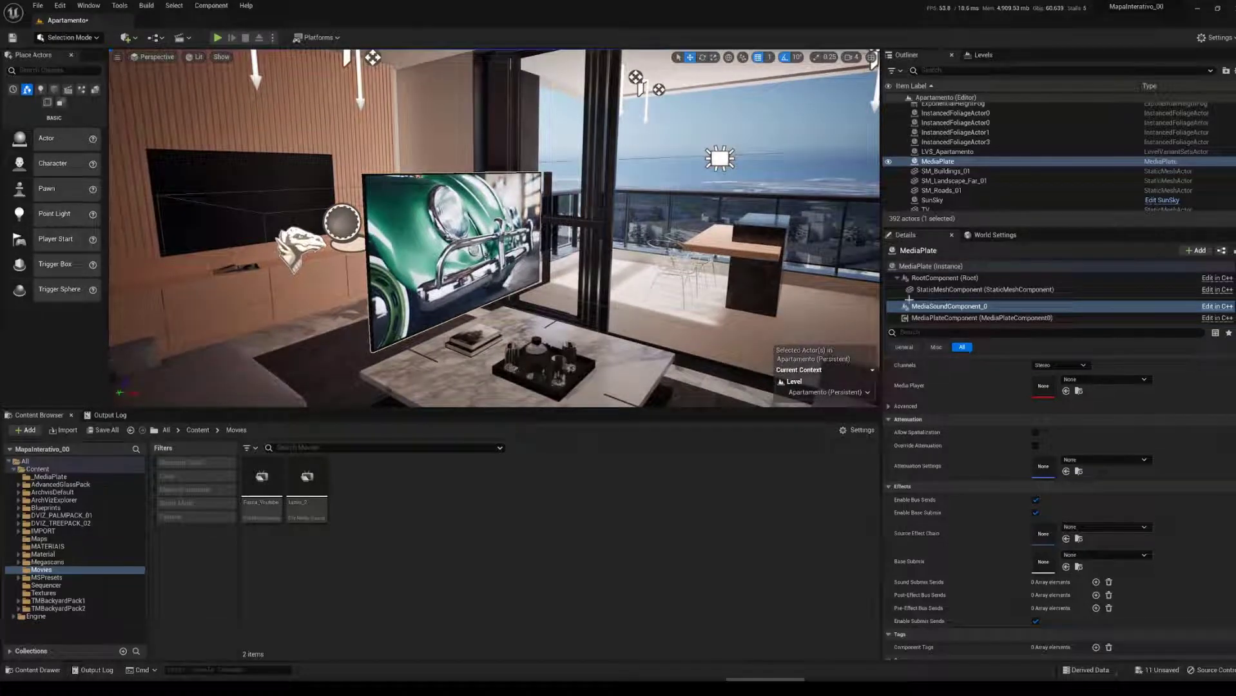
# Step: Look around the sofa and living room to find where the sound component sits relative to the media plate
pyautogui.moveTo(603, 278); pyautogui.dragTo(423, 280, button='right')
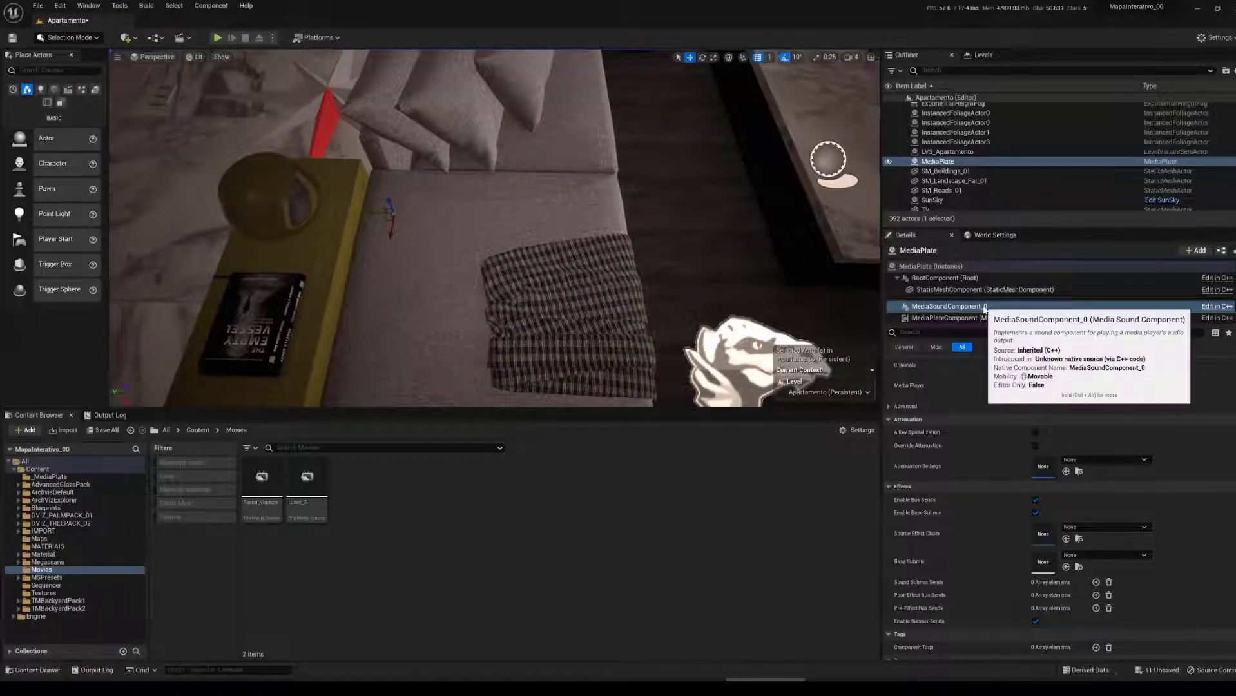
pyautogui.moveTo(222, 189); pyautogui.dragTo(222, 189, button='right')
pyautogui.moveTo(412, 297); pyautogui.dragTo(412, 296, button='right')
pyautogui.moveTo(502, 266); pyautogui.dragTo(502, 266, button='right')
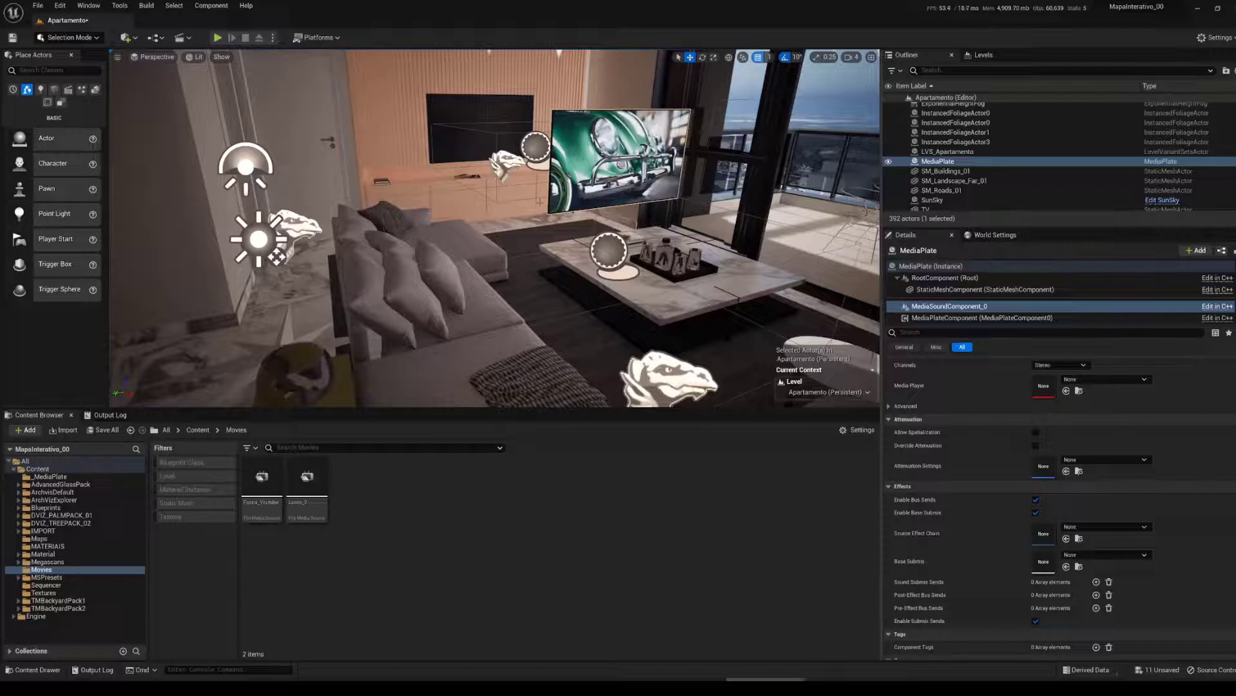
pyautogui.moveTo(540, 201); pyautogui.dragTo(540, 201, button='right')
pyautogui.moveTo(833, 251); pyautogui.dragTo(833, 251, button='right')
# Step: Copy the media plate's location (1580, -1107, 2979) and paste it as the location of MediaSoundComponent_0
pyautogui.click(910, 266)
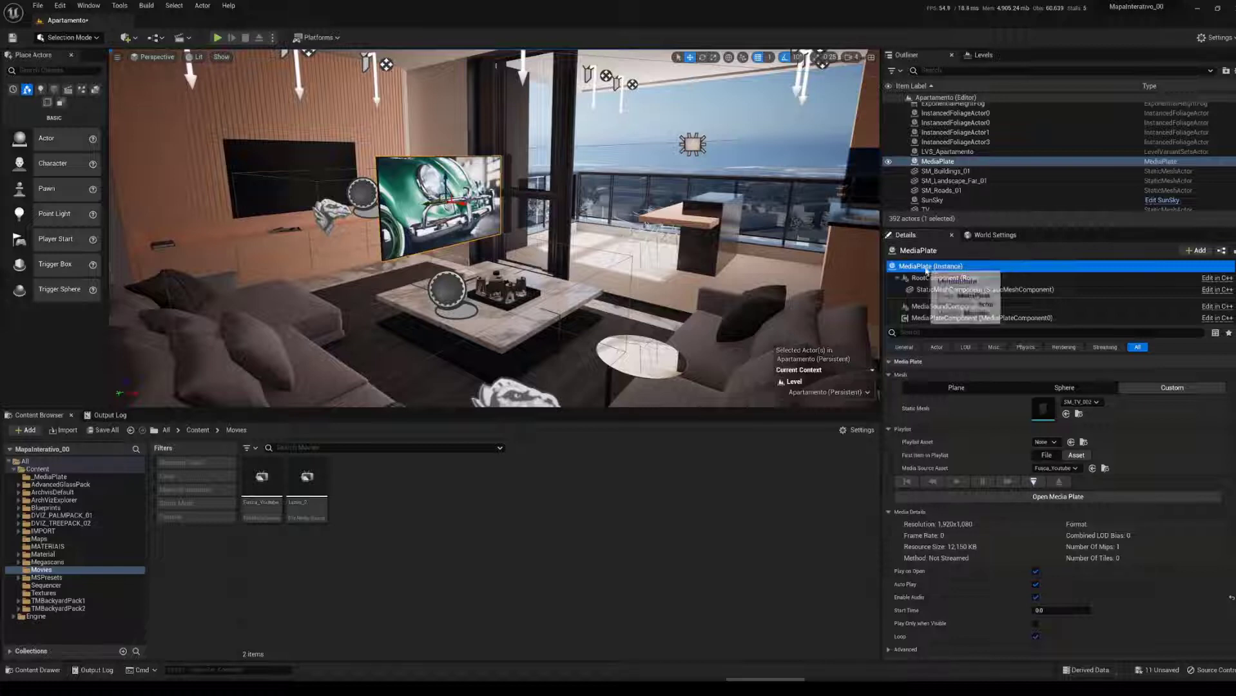
pyautogui.scroll(-8, 949, 413)
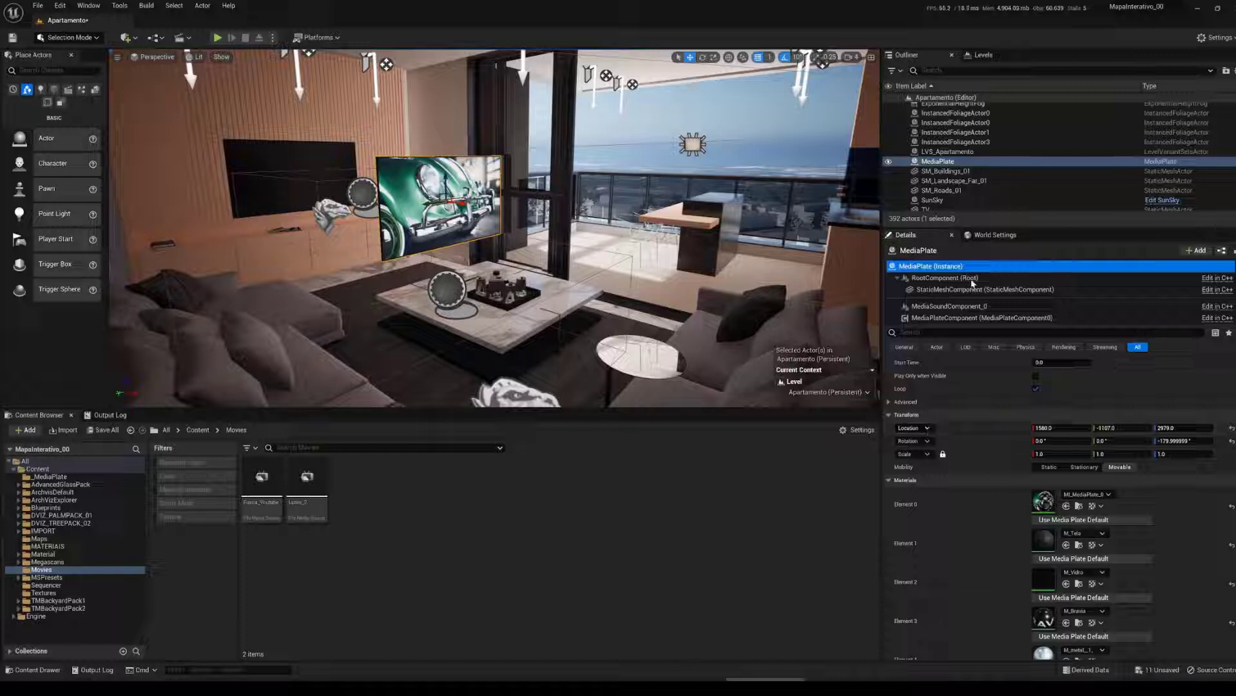
pyautogui.rightClick(966, 431)
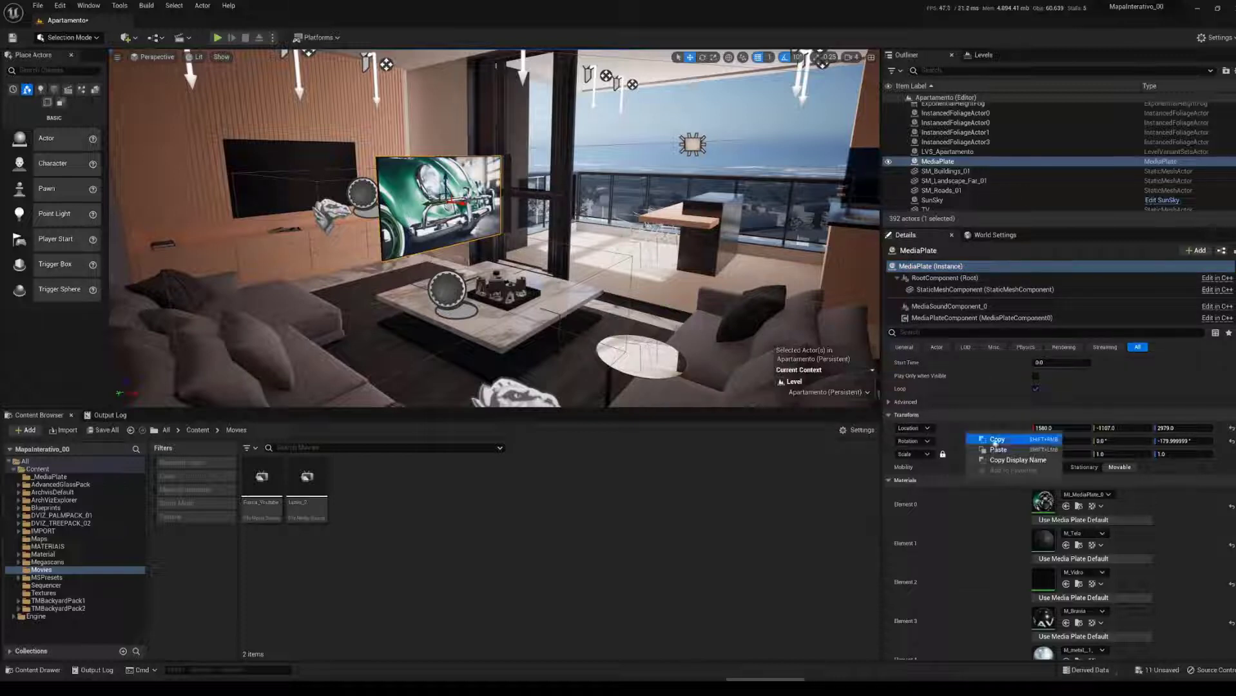
pyautogui.click(997, 441)
pyautogui.click(918, 306)
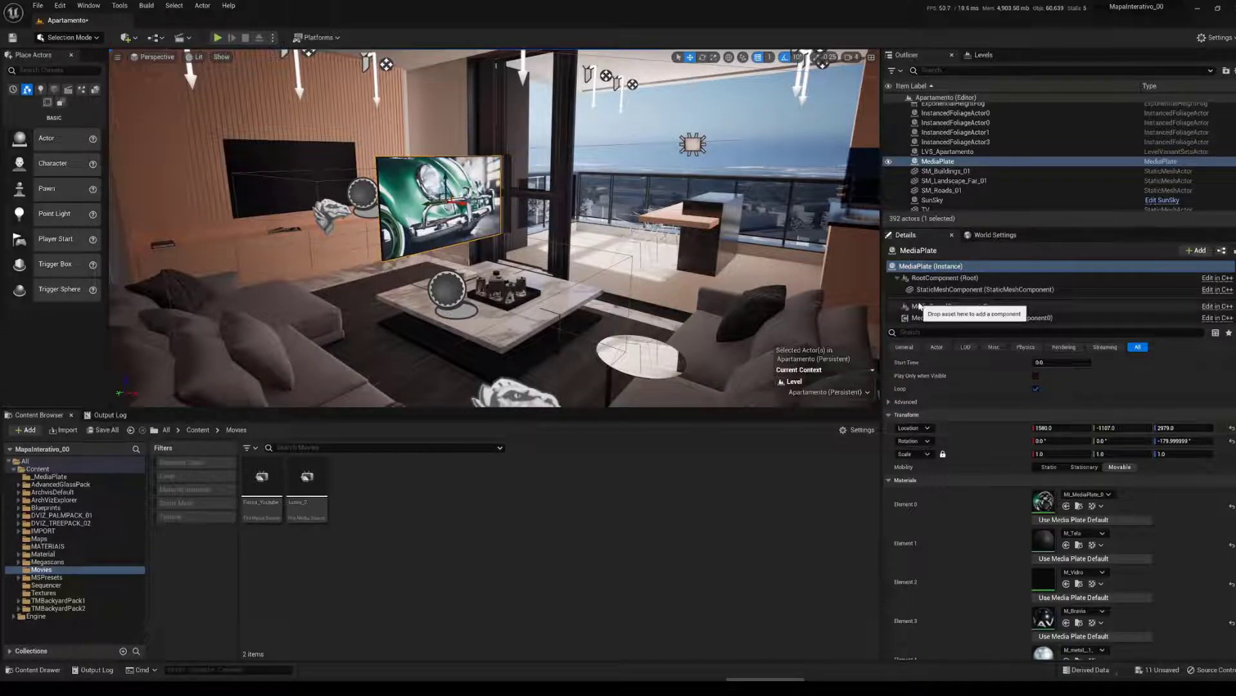
pyautogui.scroll(5, 970, 375)
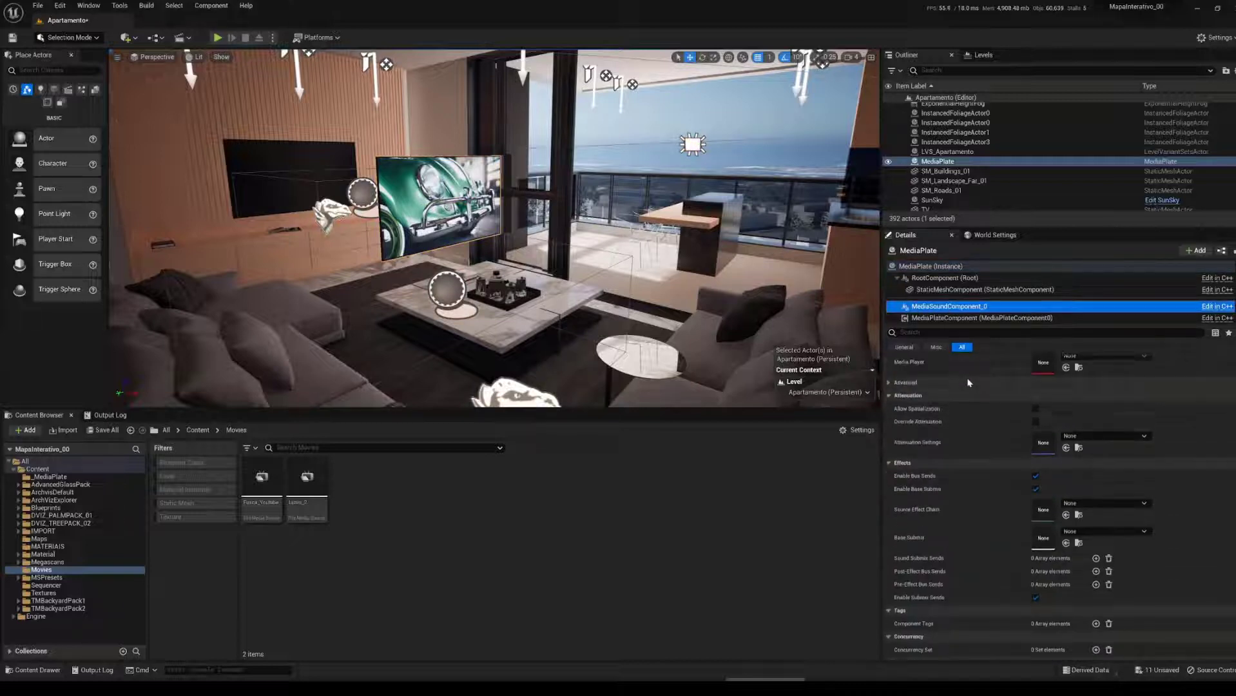
pyautogui.rightClick(969, 374)
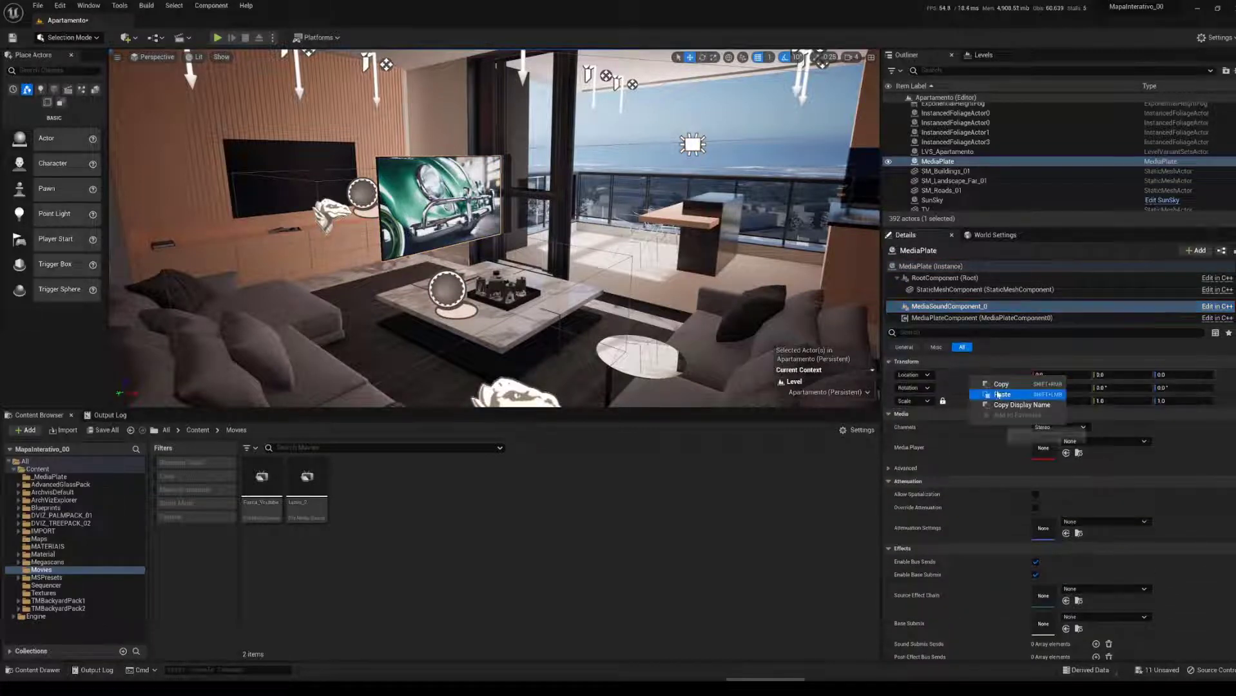
pyautogui.click(988, 392)
pyautogui.press('f')
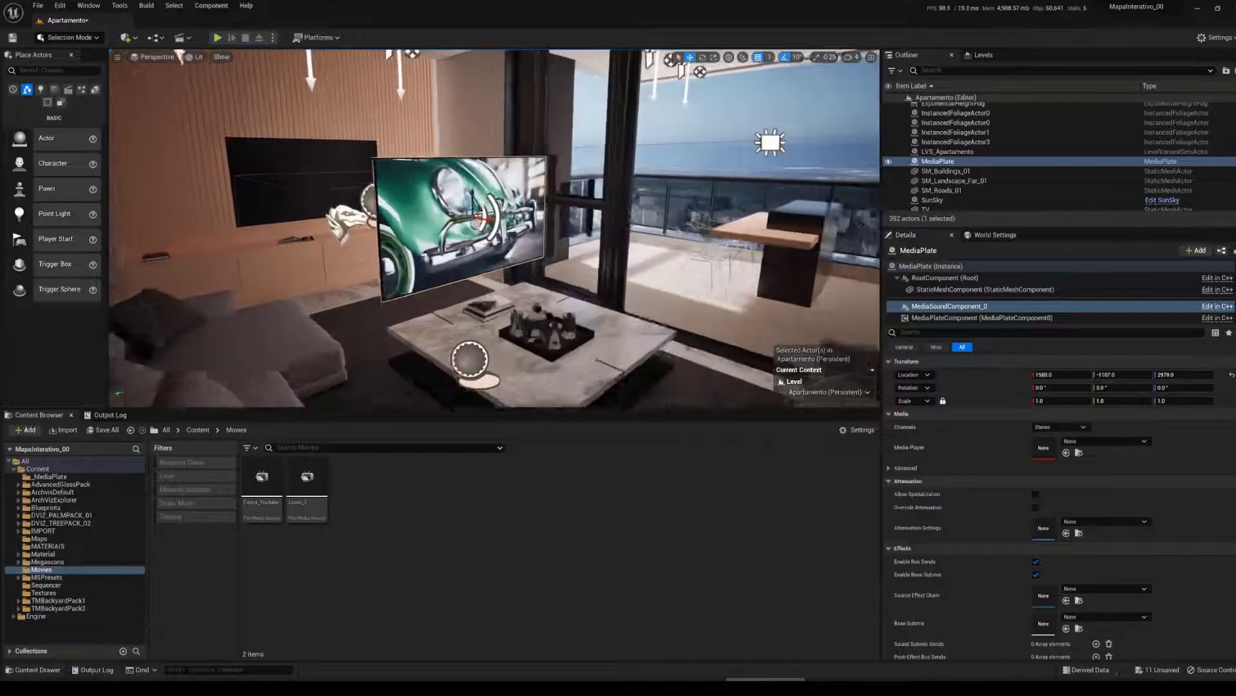
# Step: Move the sound component slightly in front of and above the plate's centre, to X 1592 and Z 2994
pyautogui.moveTo(486, 243); pyautogui.dragTo(497, 248)
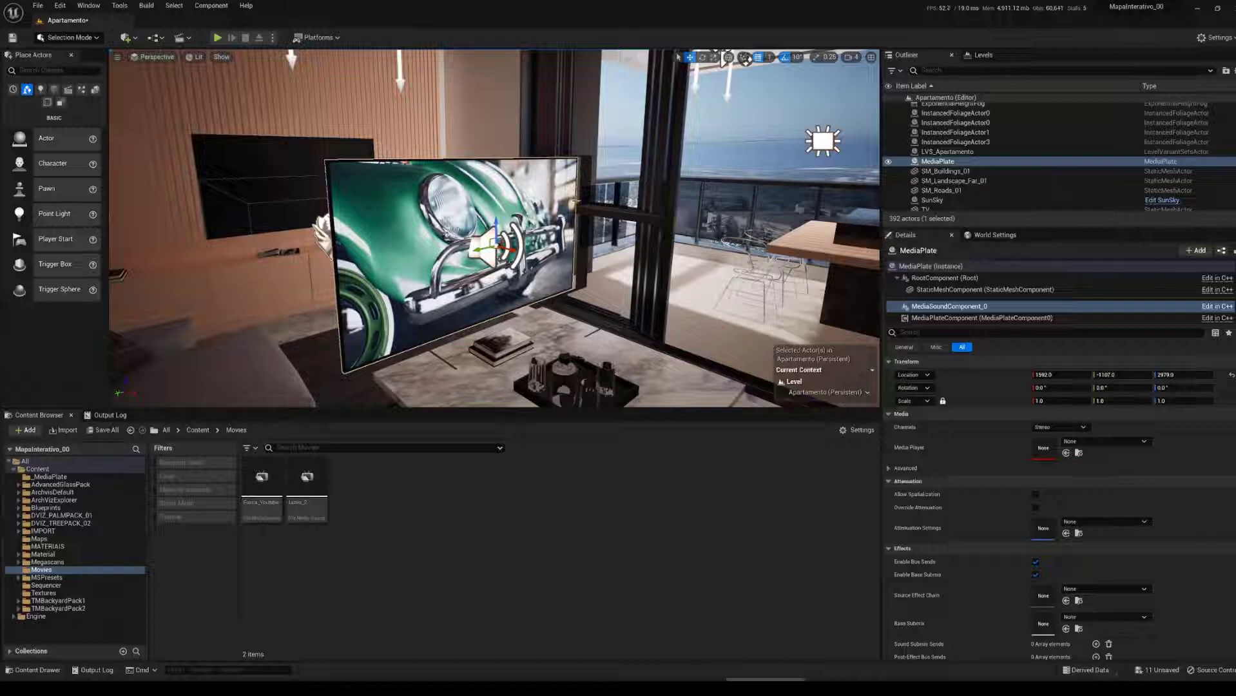
pyautogui.moveTo(494, 229); pyautogui.dragTo(493, 310)
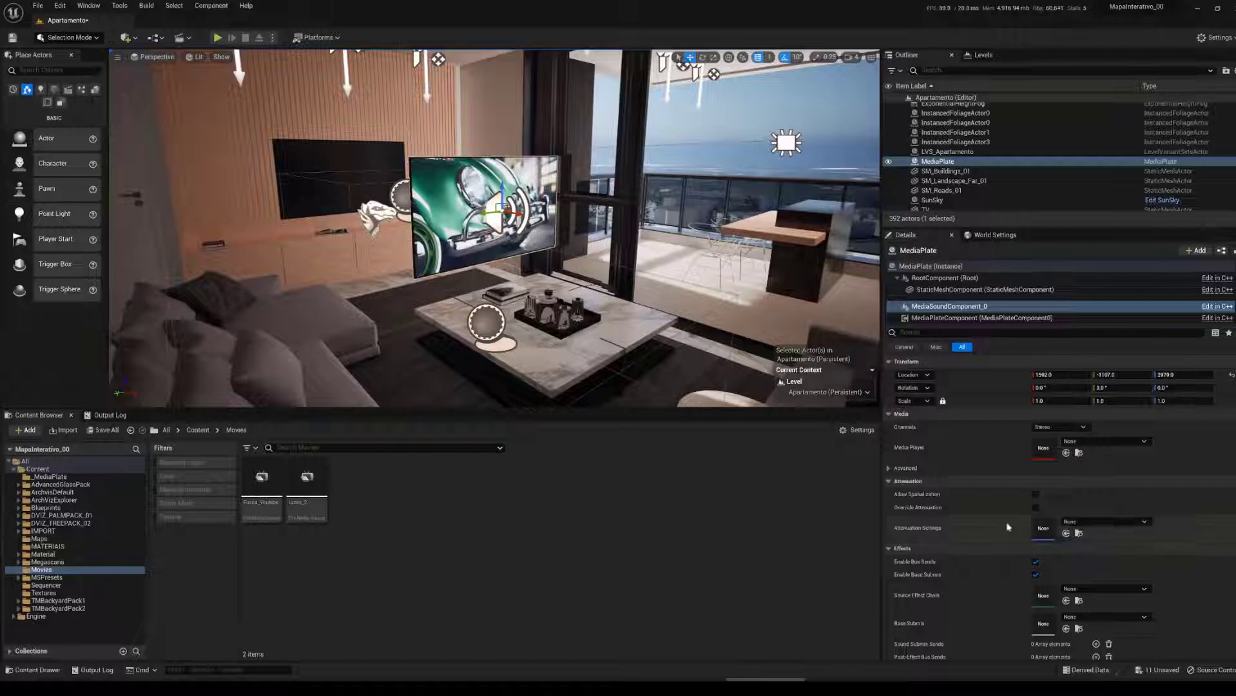
pyautogui.moveTo(503, 188); pyautogui.dragTo(506, 169)
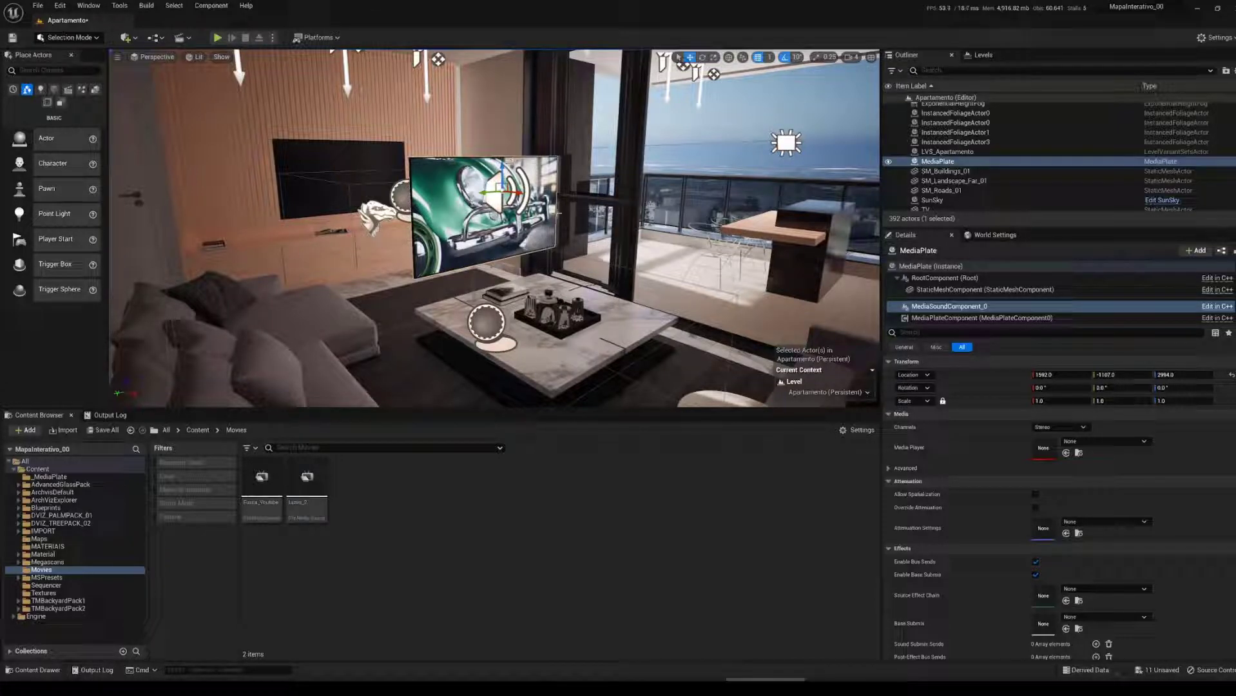
# Step: Set the media plate's Start Time to 50.0, run the level to check the video's starting point, and stop the session
pyautogui.click(930, 266)
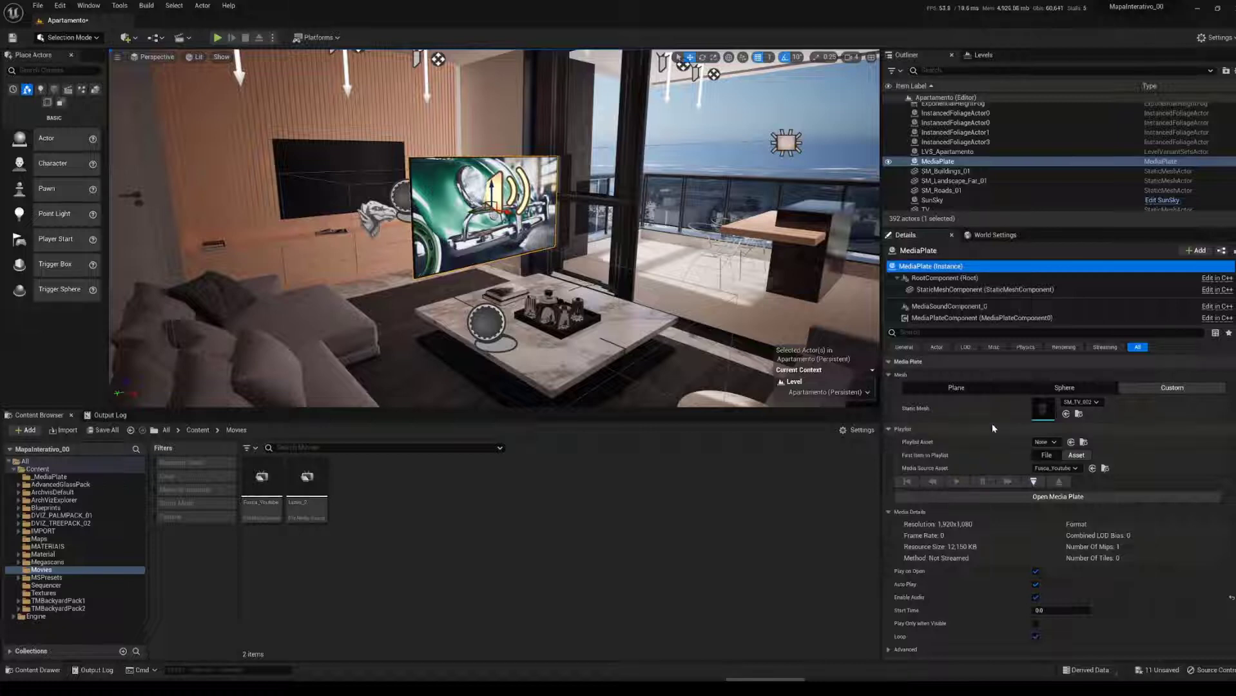
pyautogui.scroll(-5, 994, 427)
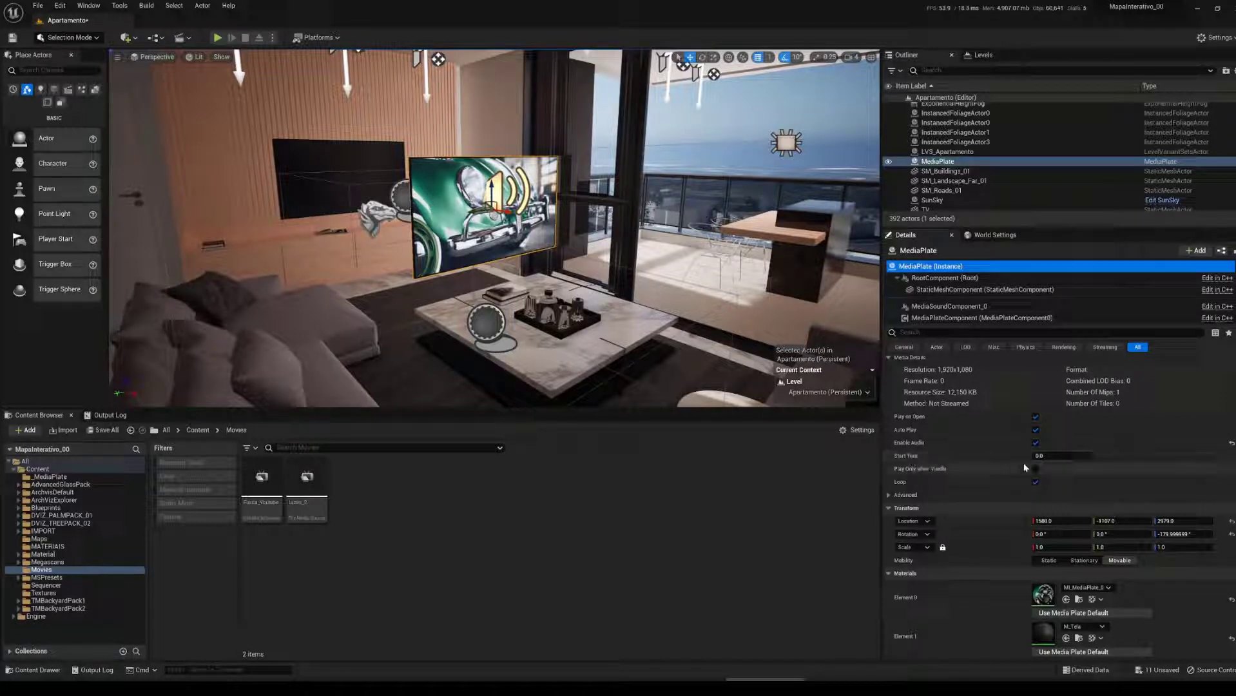
pyautogui.click(1065, 457)
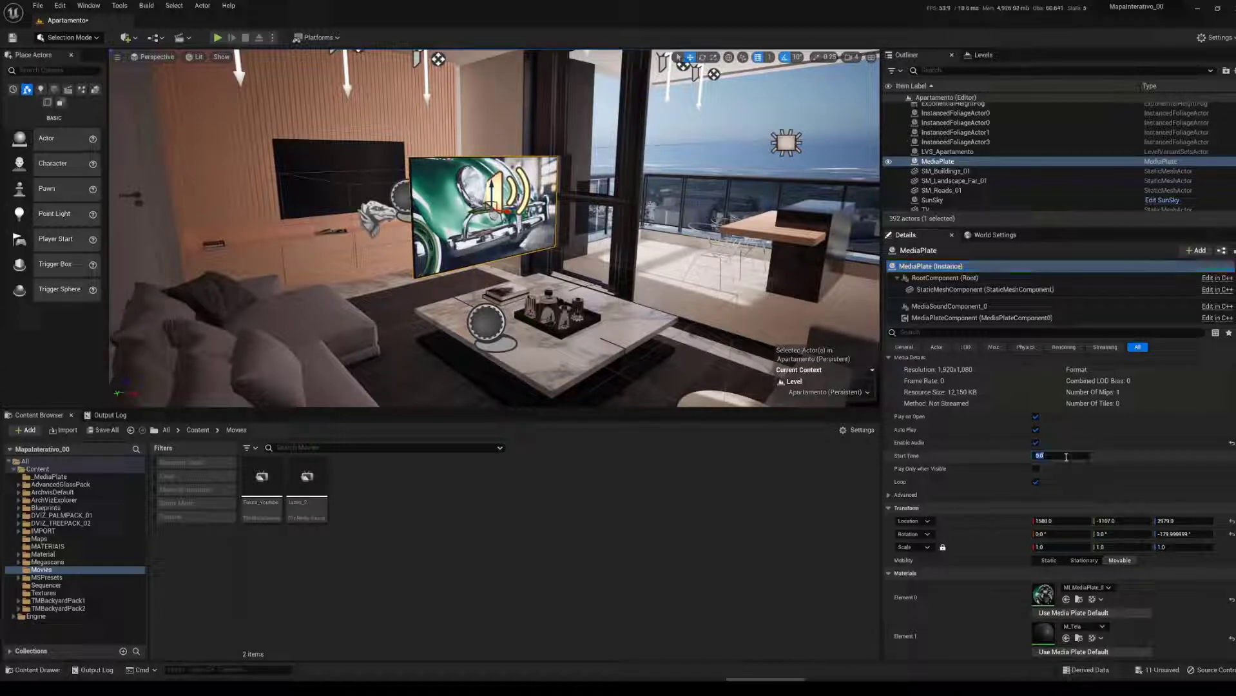
pyautogui.press('Return')
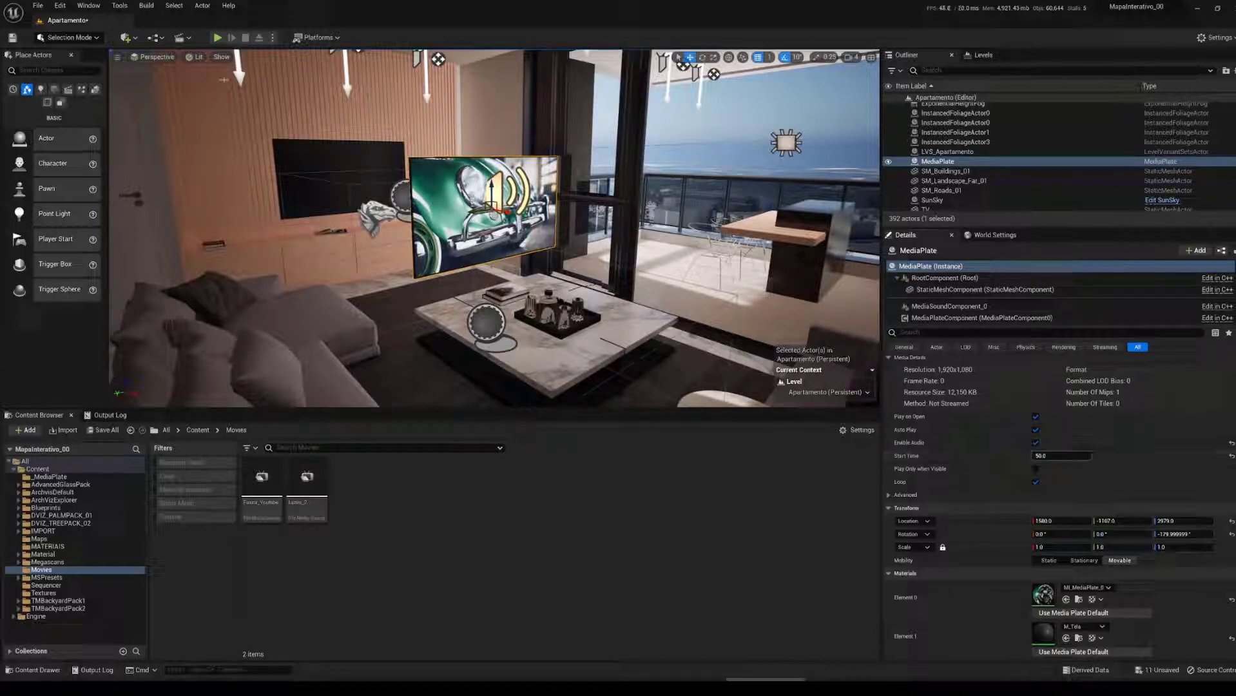
pyautogui.click(218, 38)
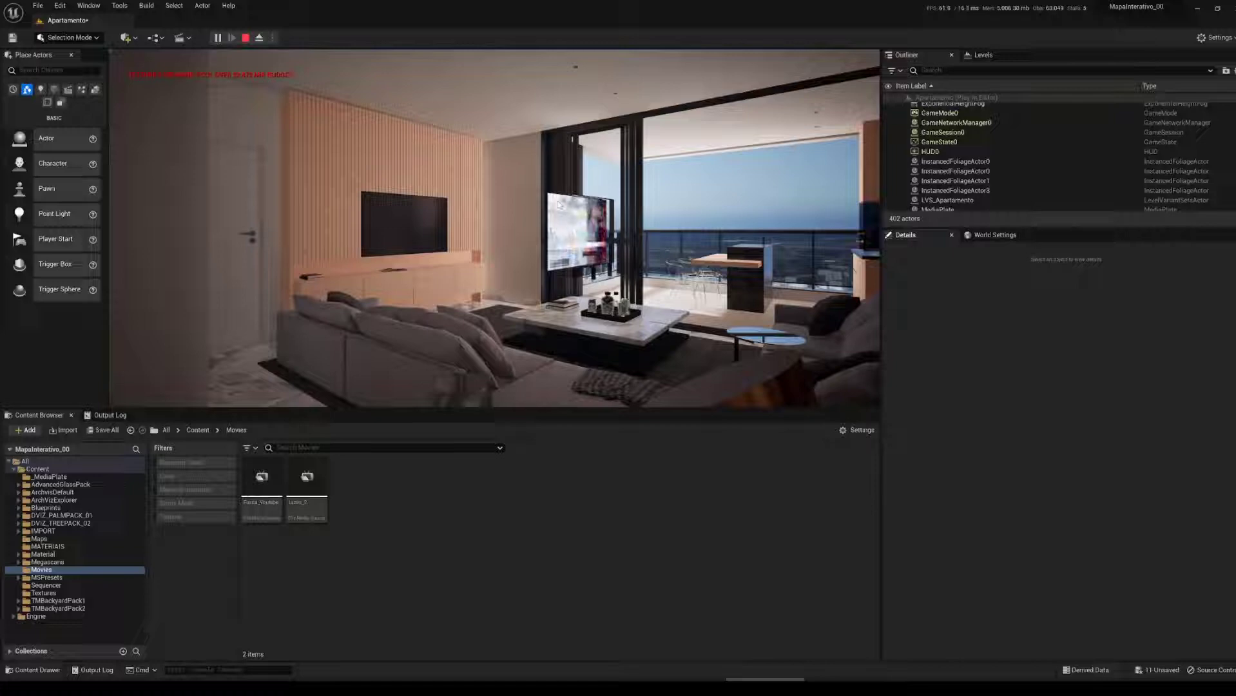
pyautogui.press('Escape')
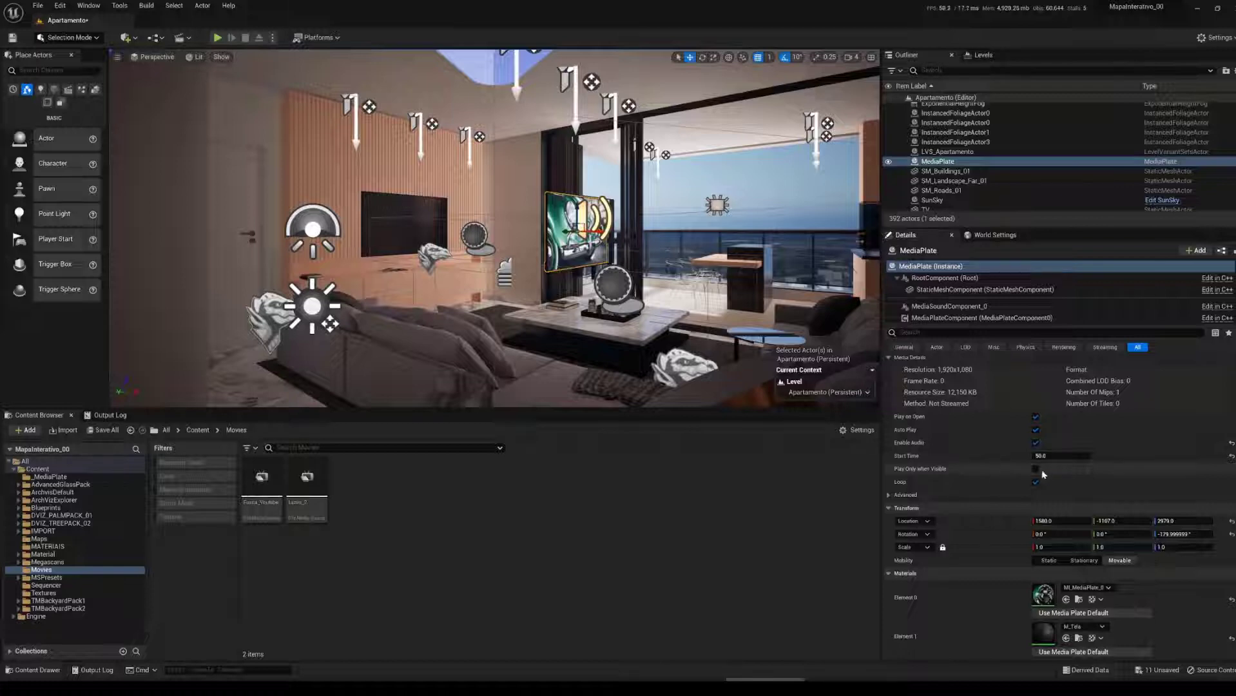
# Step: Review the Play Only when Visible option, run the level while turning the view around the room, and stop the session
pyautogui.moveTo(587, 296)
pyautogui.mouseDown(button='right')
pyautogui.moveTo(565, 310)
pyautogui.moveTo(587, 296)
pyautogui.mouseUp(button='right')
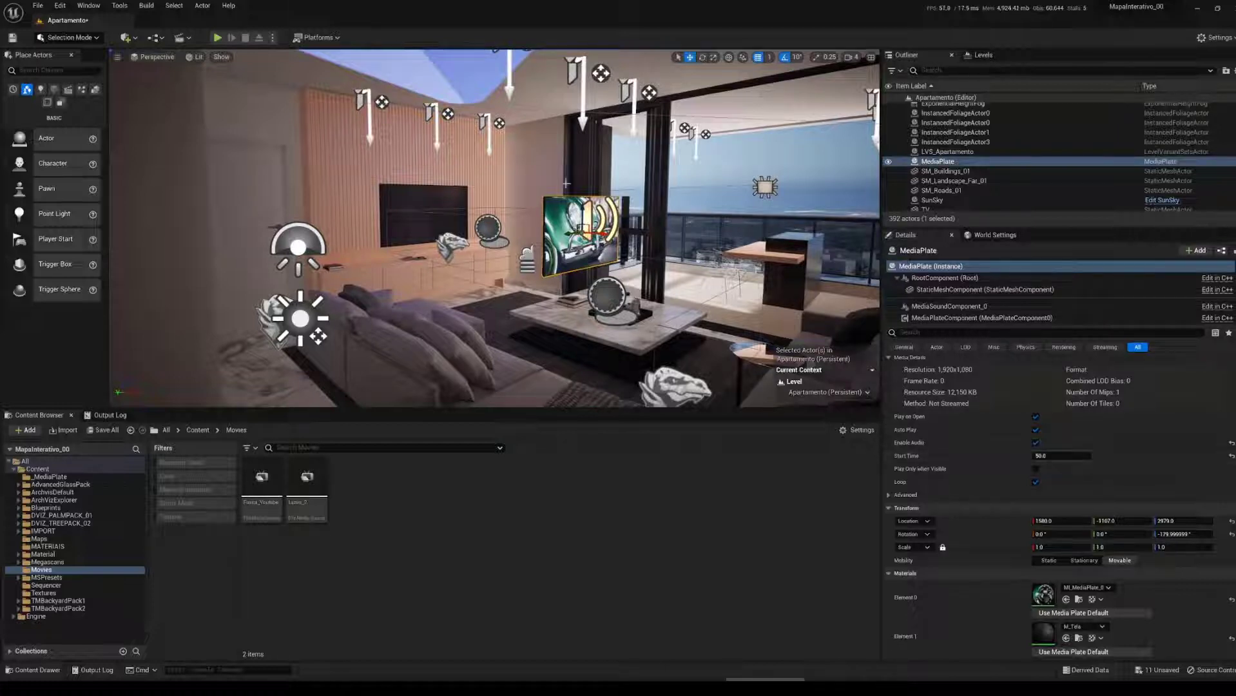
pyautogui.click(1036, 468)
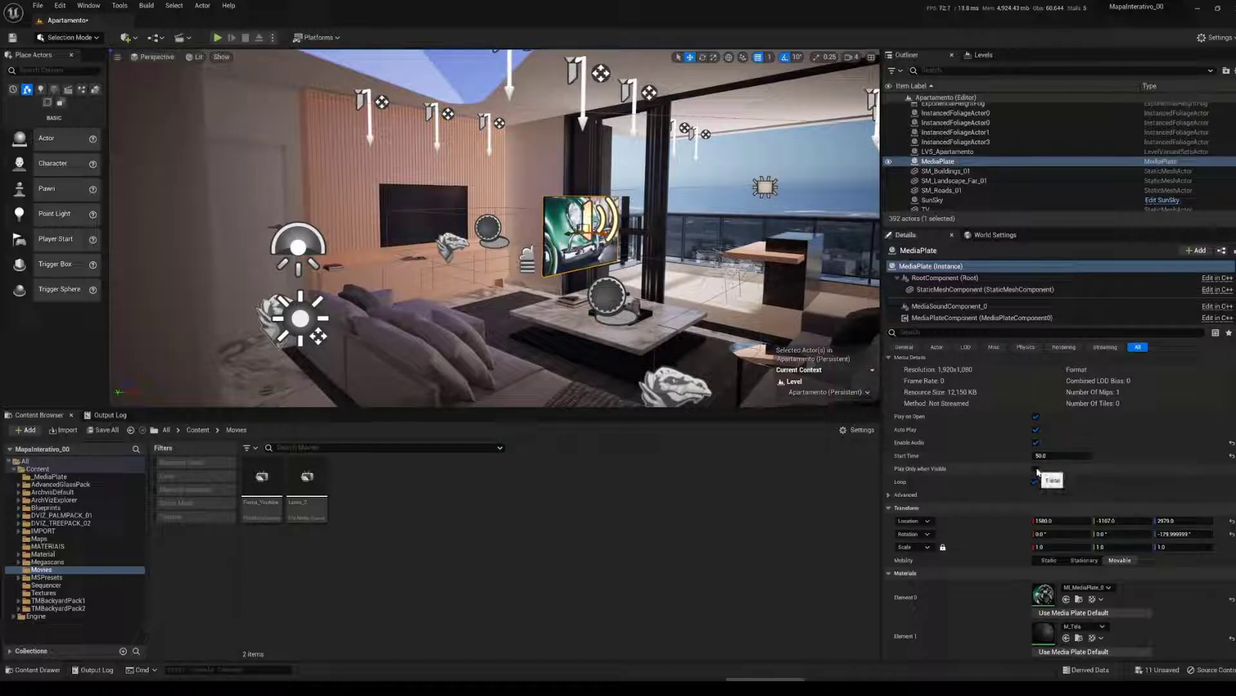
pyautogui.click(218, 37)
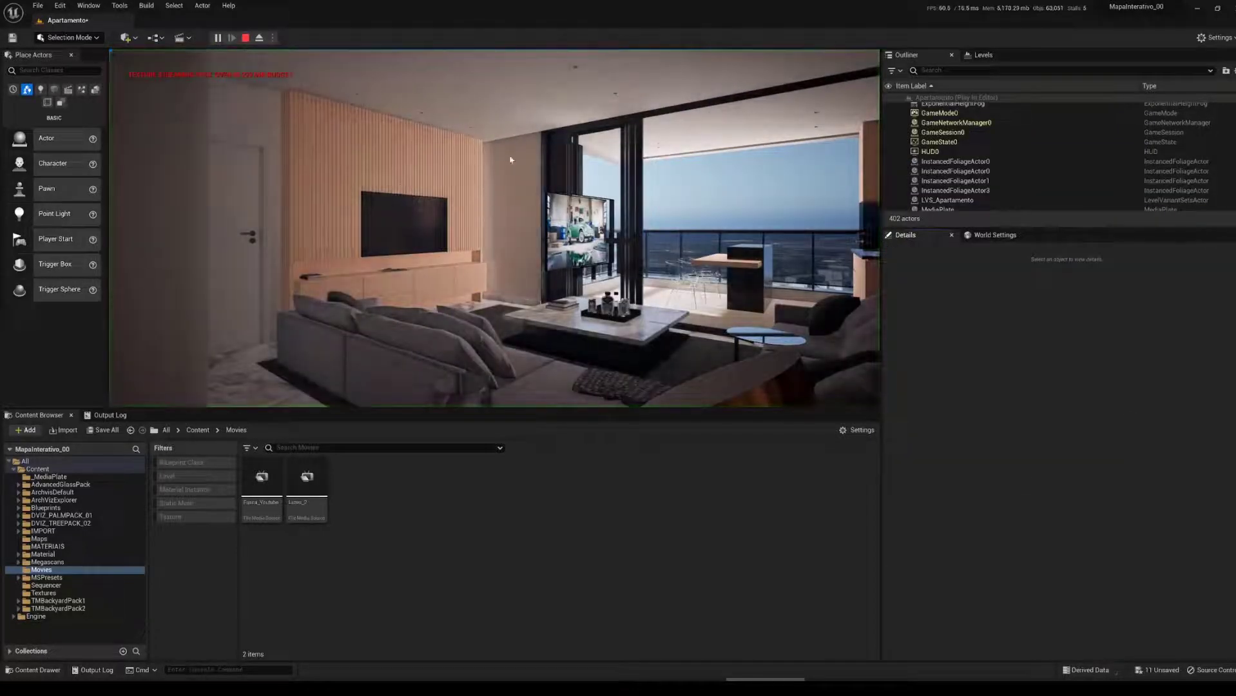
pyautogui.click(643, 222)
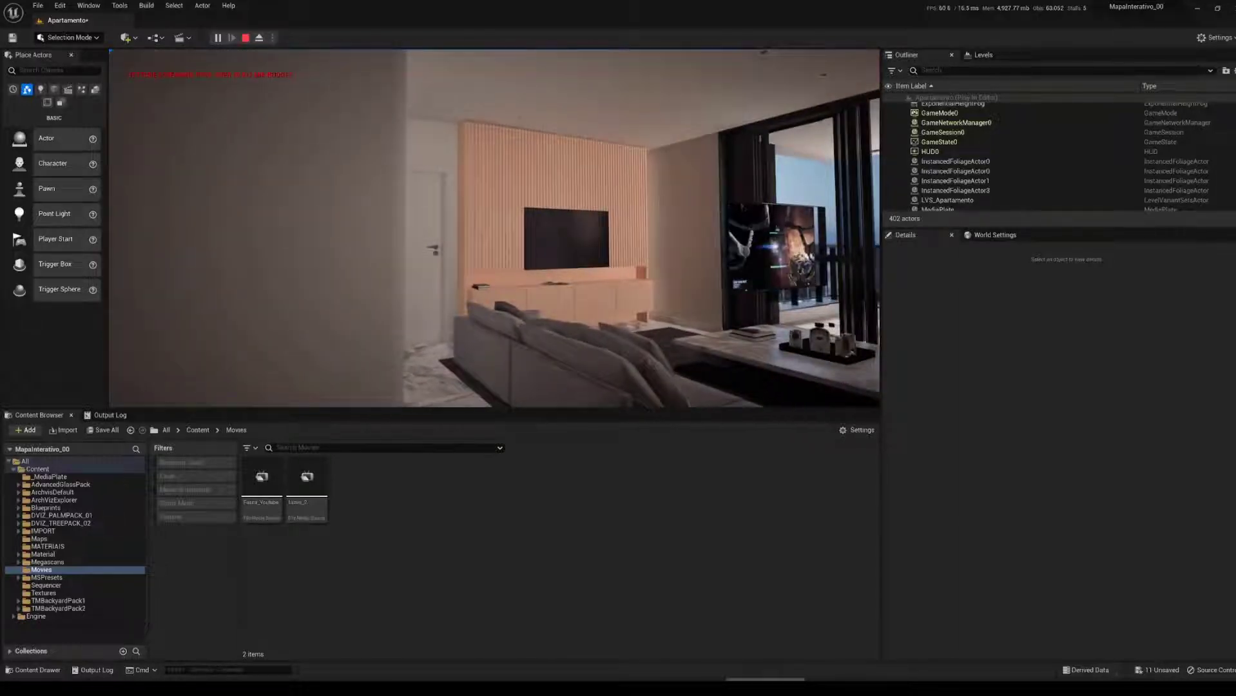
pyautogui.press('Escape')
# Step: Expand the media plate's Advanced settings and its Sound Component entry, and examine the available options
pyautogui.scroll(-2, 1103, 471)
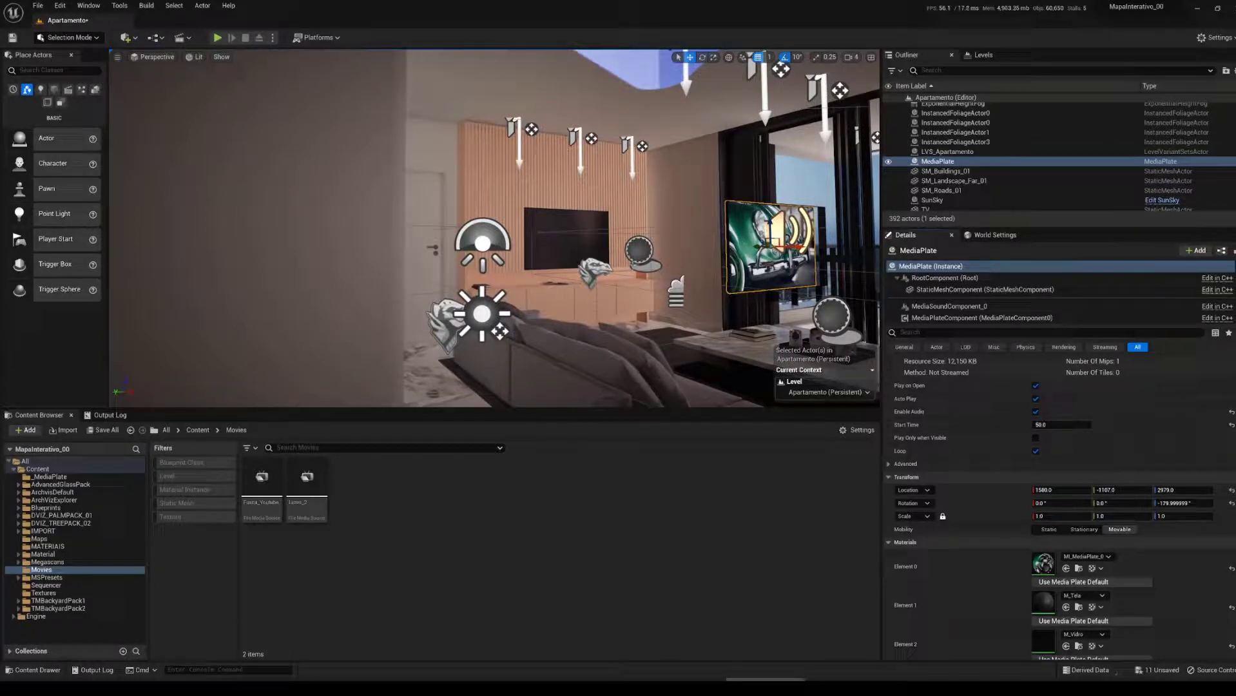
pyautogui.moveTo(580, 225); pyautogui.dragTo(642, 238, button='right')
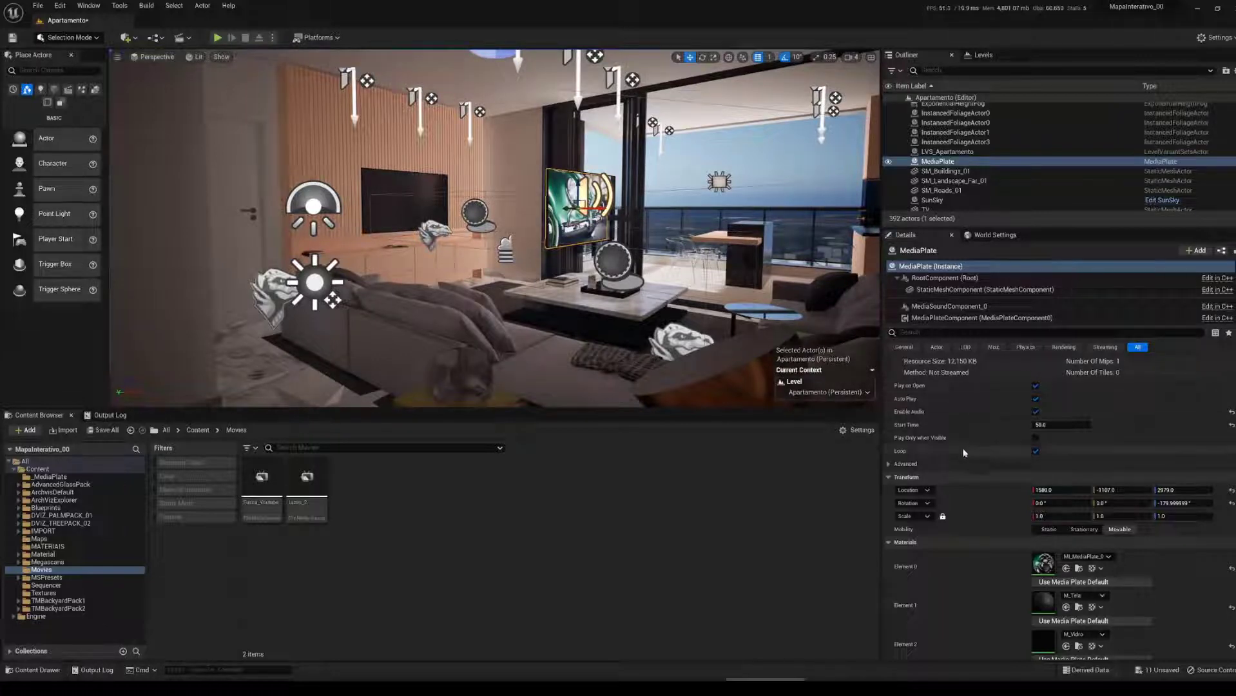
pyautogui.click(889, 463)
pyautogui.scroll(-2, 902, 445)
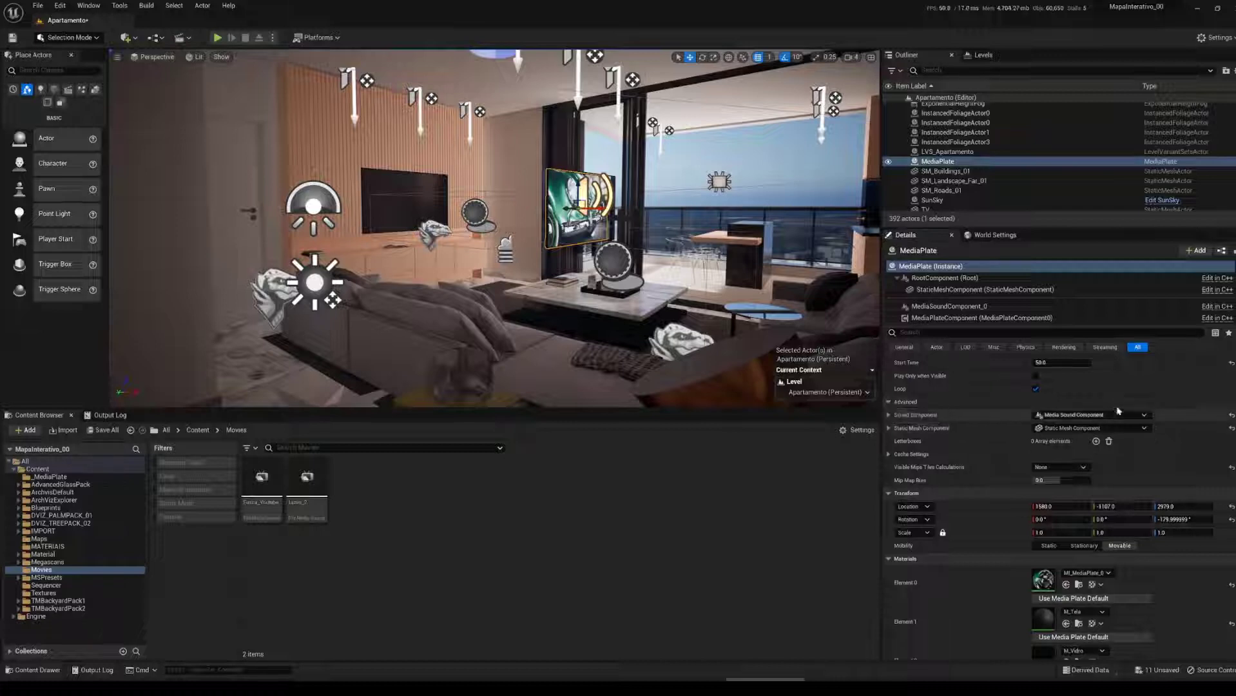
pyautogui.click(889, 416)
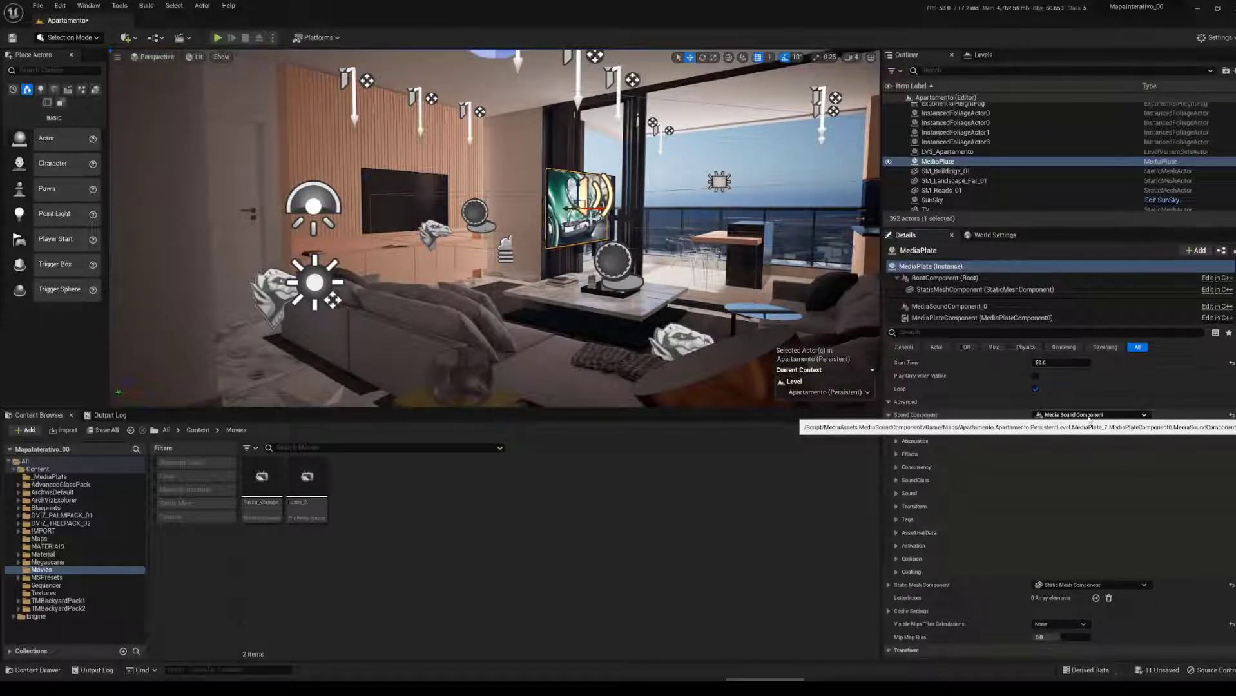
pyautogui.scroll(2, 925, 439)
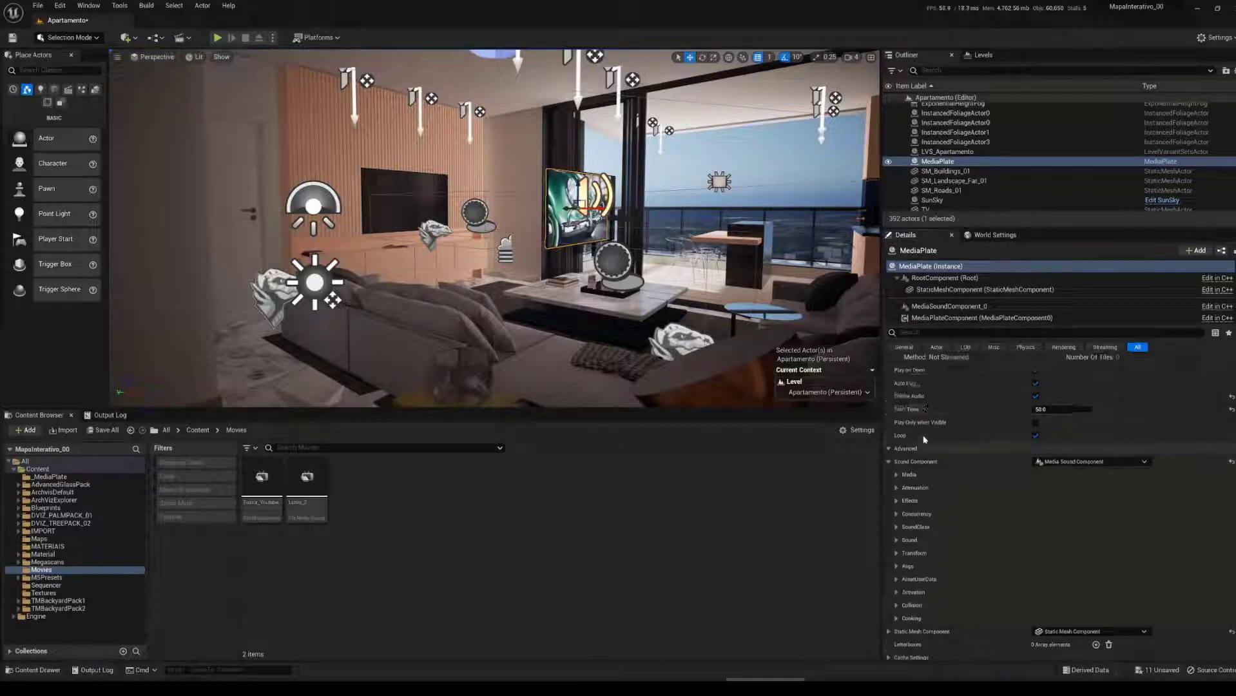
pyautogui.scroll(2, 925, 439)
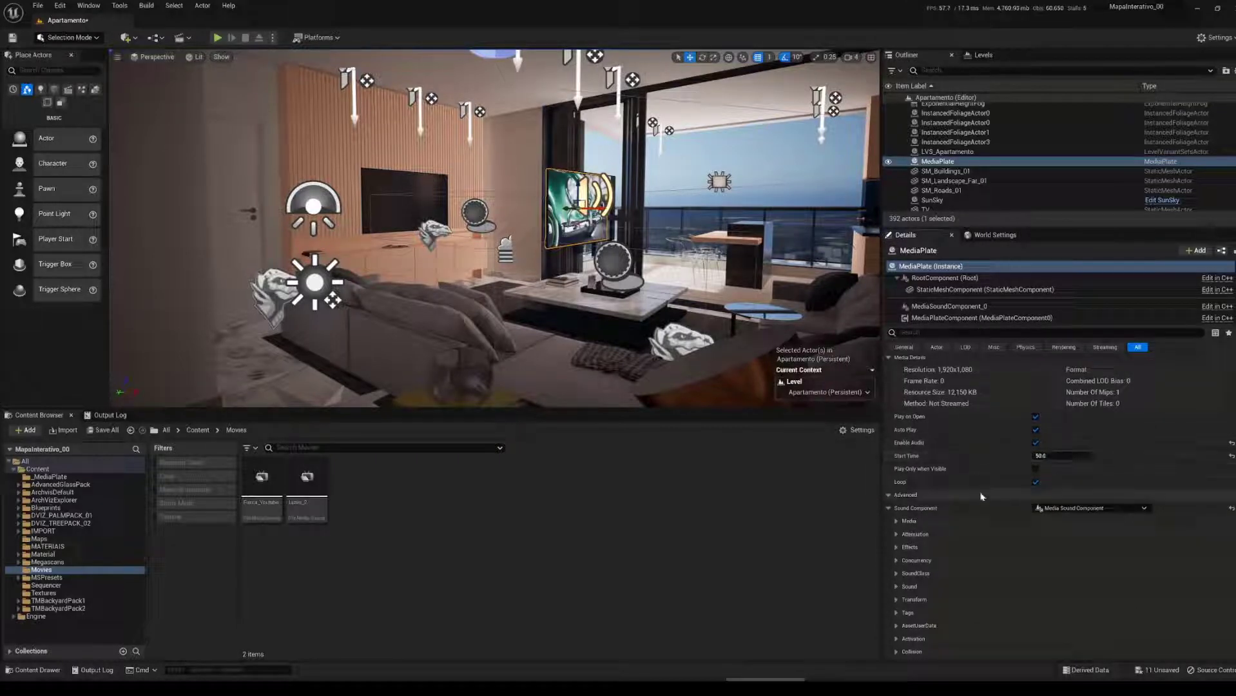
pyautogui.scroll(-2, 912, 561)
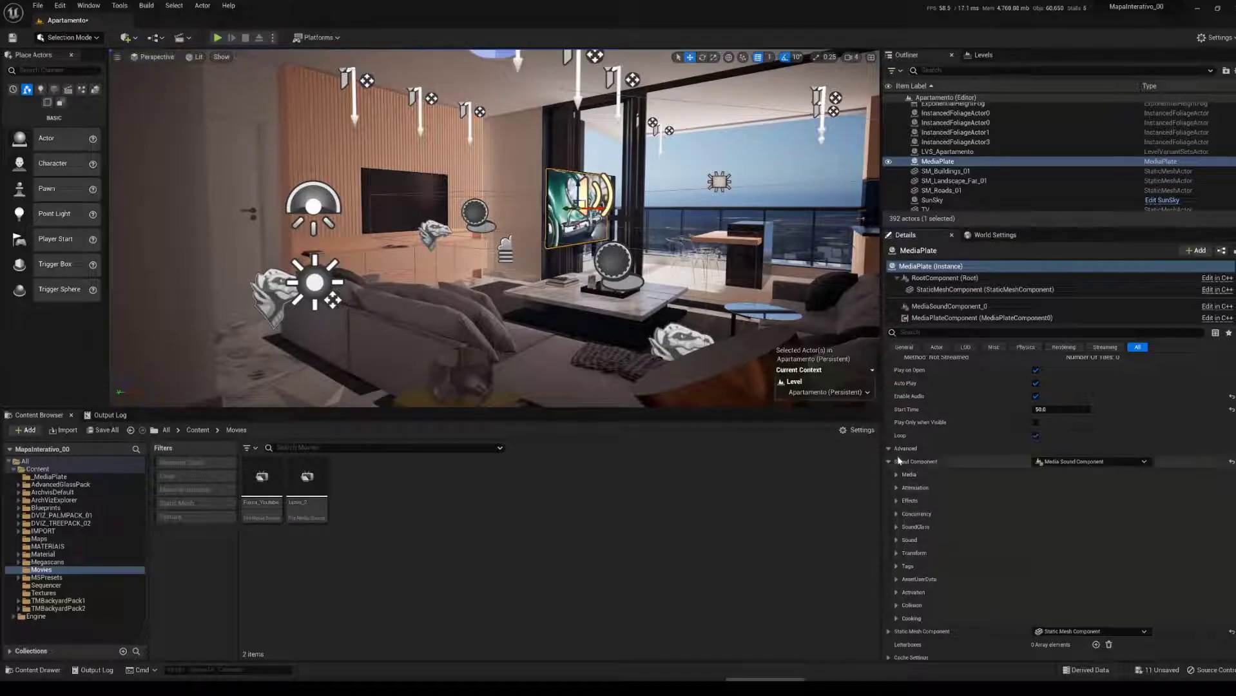
# Step: Select MediaSoundComponent_0 and review its attenuation, media and transform settings
pyautogui.click(942, 307)
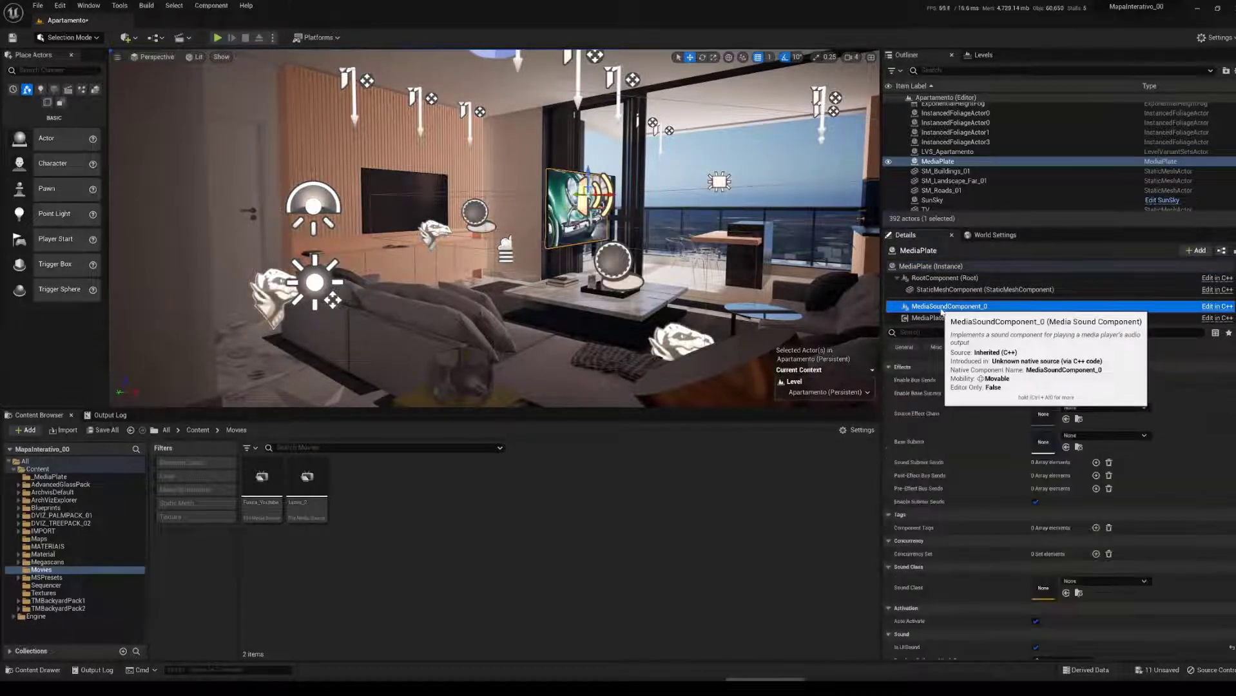
pyautogui.scroll(4, 946, 475)
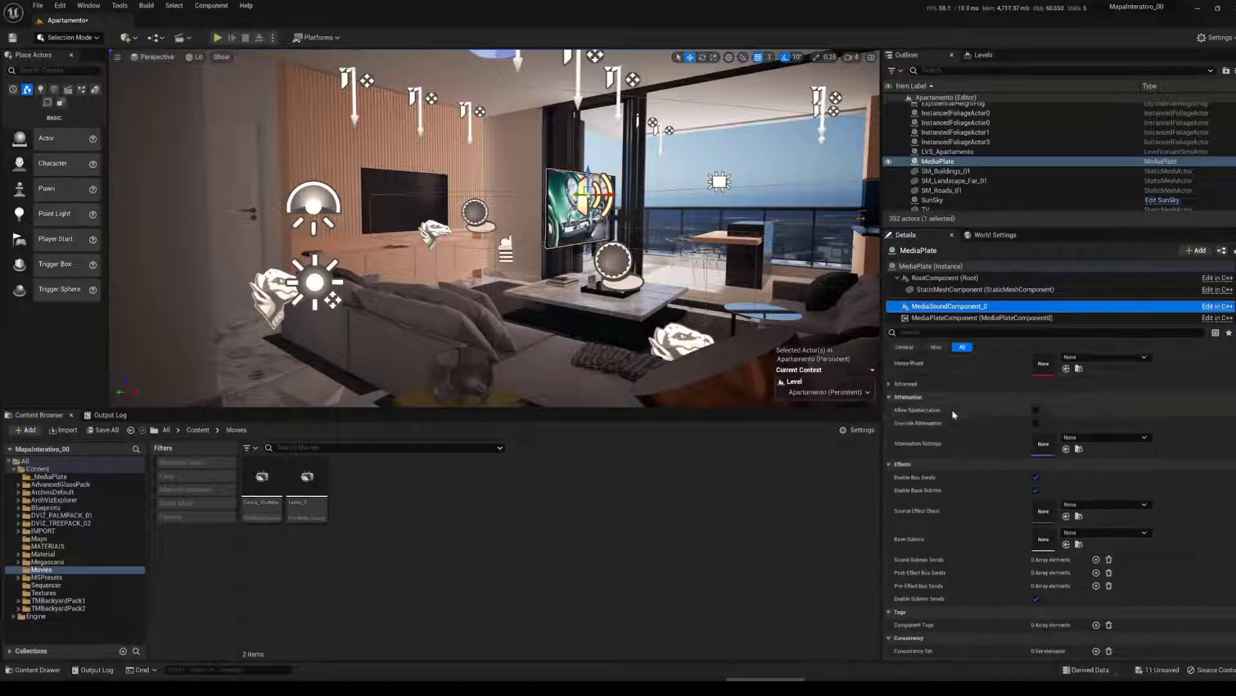
pyautogui.scroll(3, 952, 409)
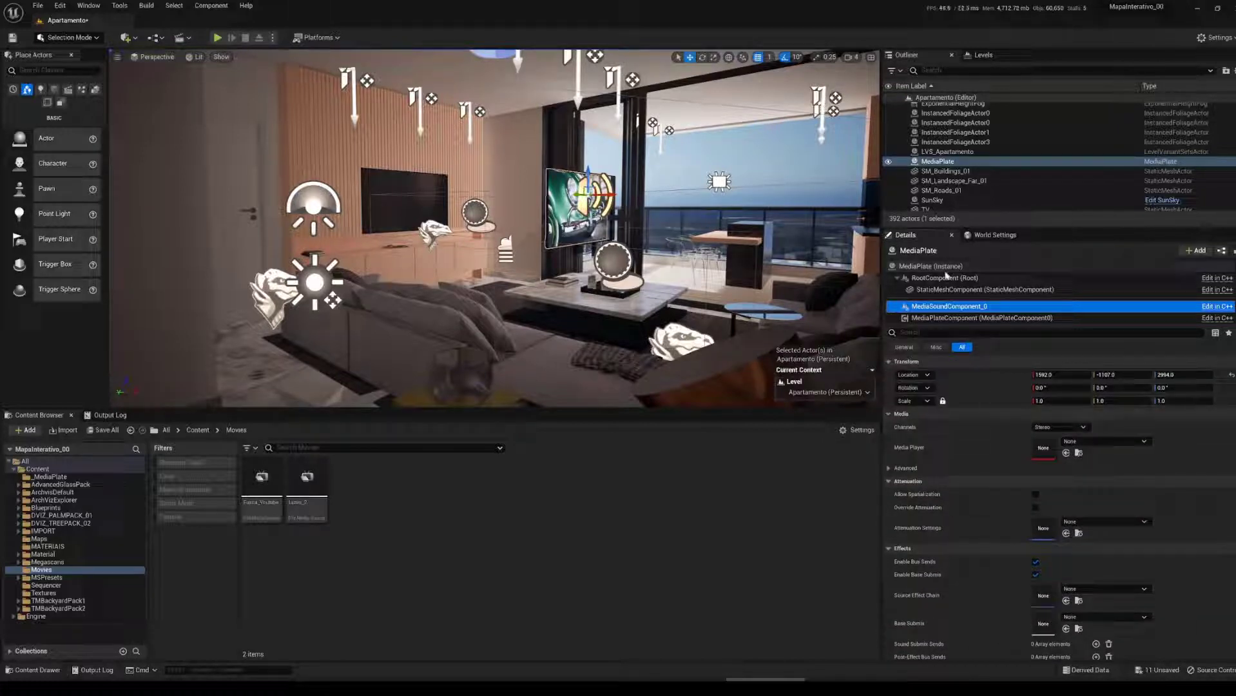
# Step: Select the MediaPlate instance and examine its Static Mesh Component and Cache Settings entries, leaving both collapsed
pyautogui.click(931, 266)
pyautogui.click(889, 459)
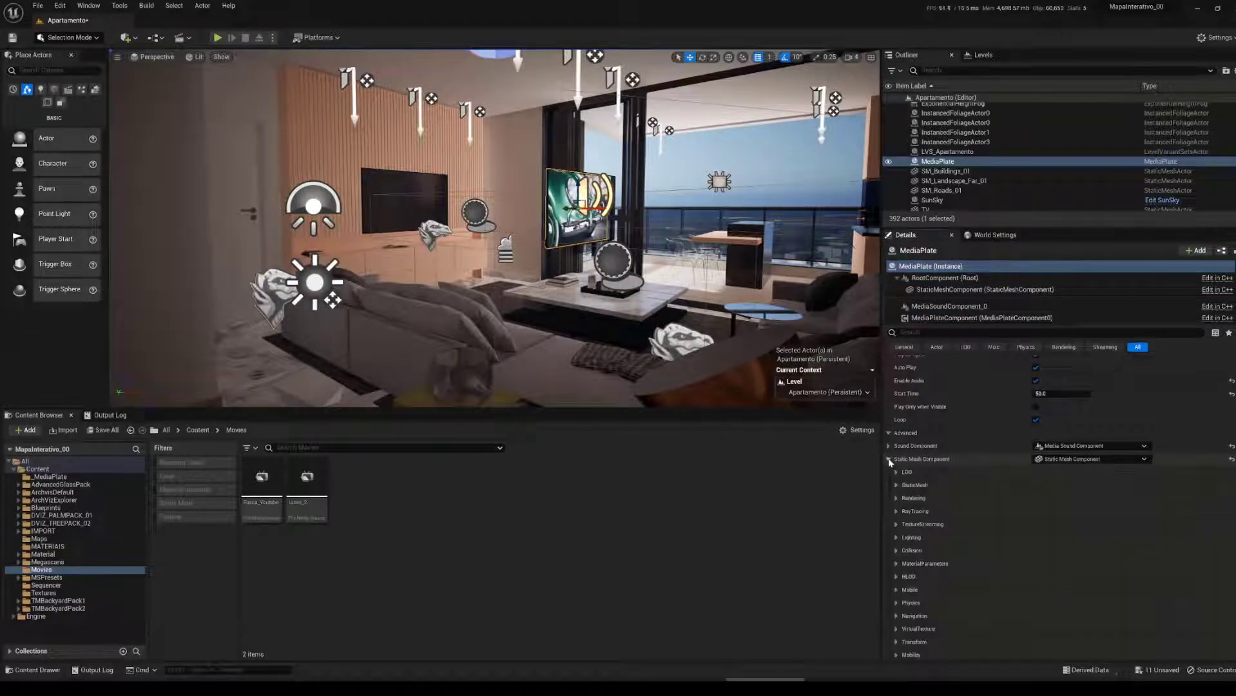
pyautogui.scroll(-3, 902, 451)
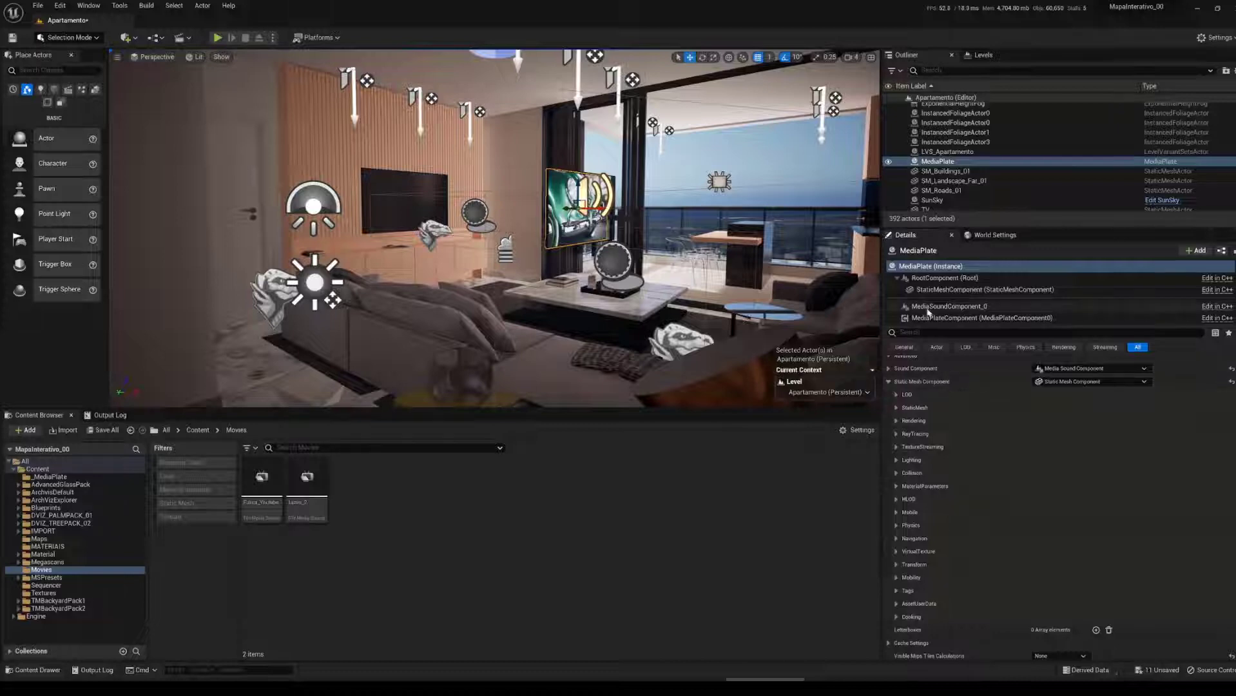
pyautogui.click(889, 381)
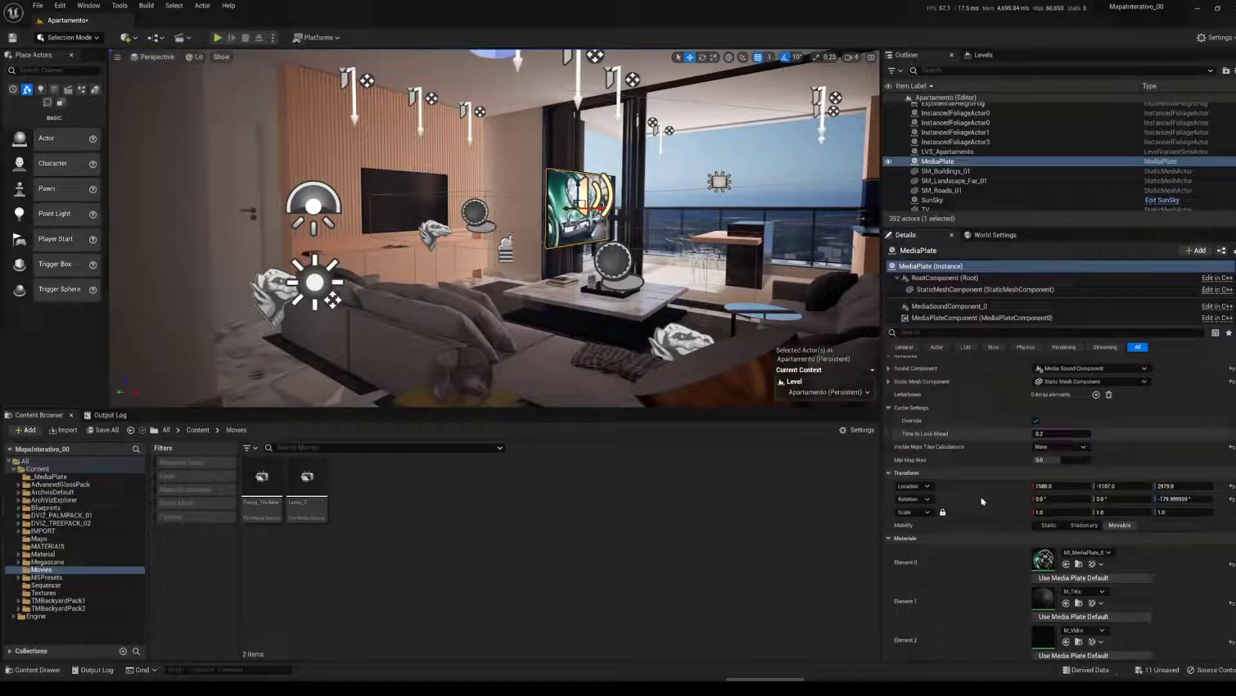
pyautogui.click(889, 408)
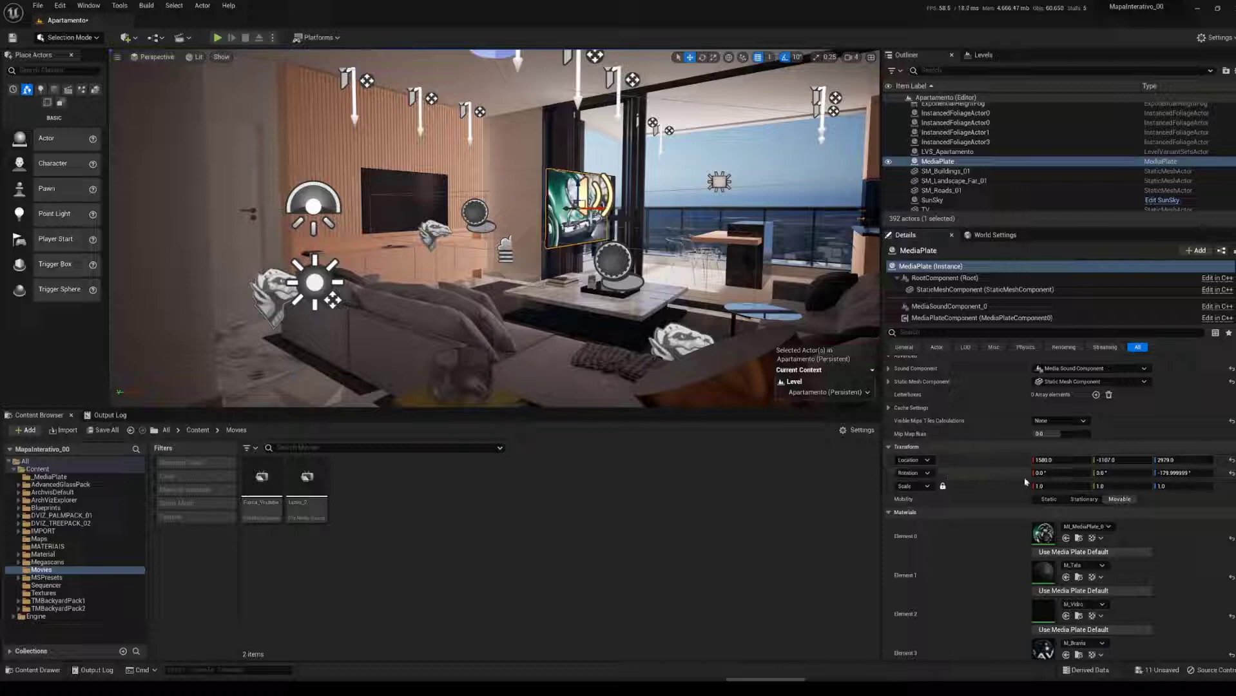
# Step: Review the media plate's Transform and Materials settings, and inspect the TV mesh up close in the living room
pyautogui.scroll(-1, 1052, 457)
pyautogui.scroll(-4, 941, 480)
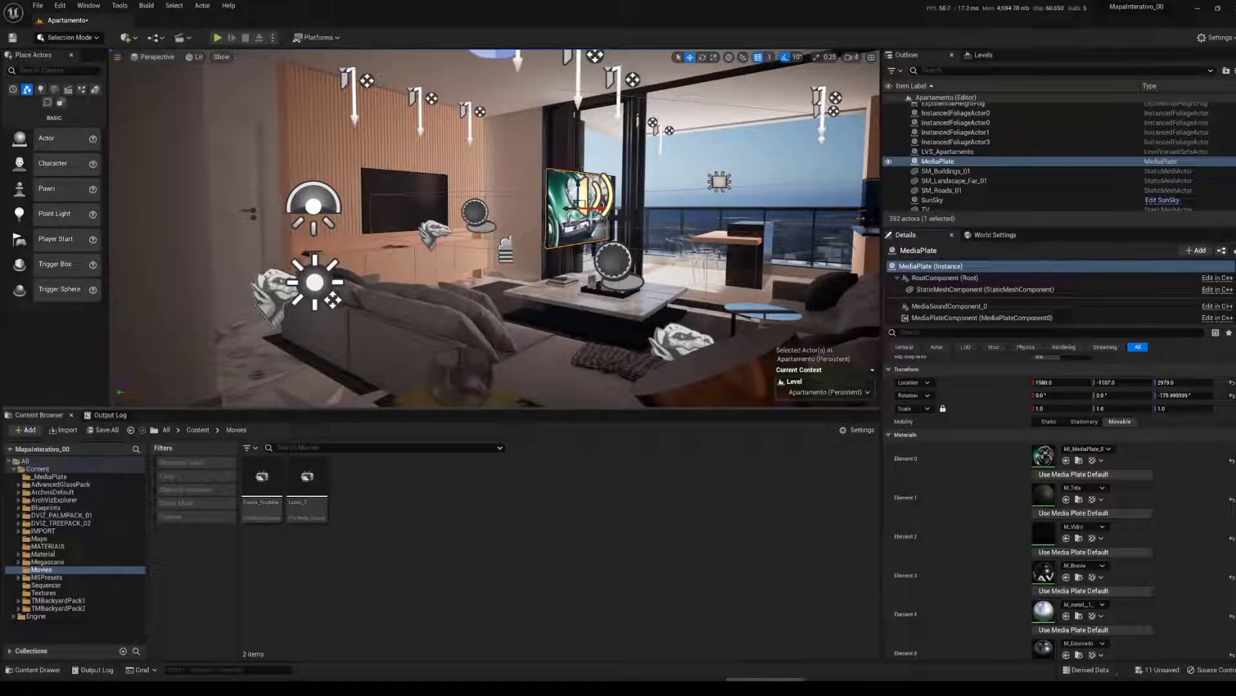
pyautogui.press('w')
pyautogui.moveTo(580, 225); pyautogui.dragTo(588, 215, button='right')
pyautogui.press('s')
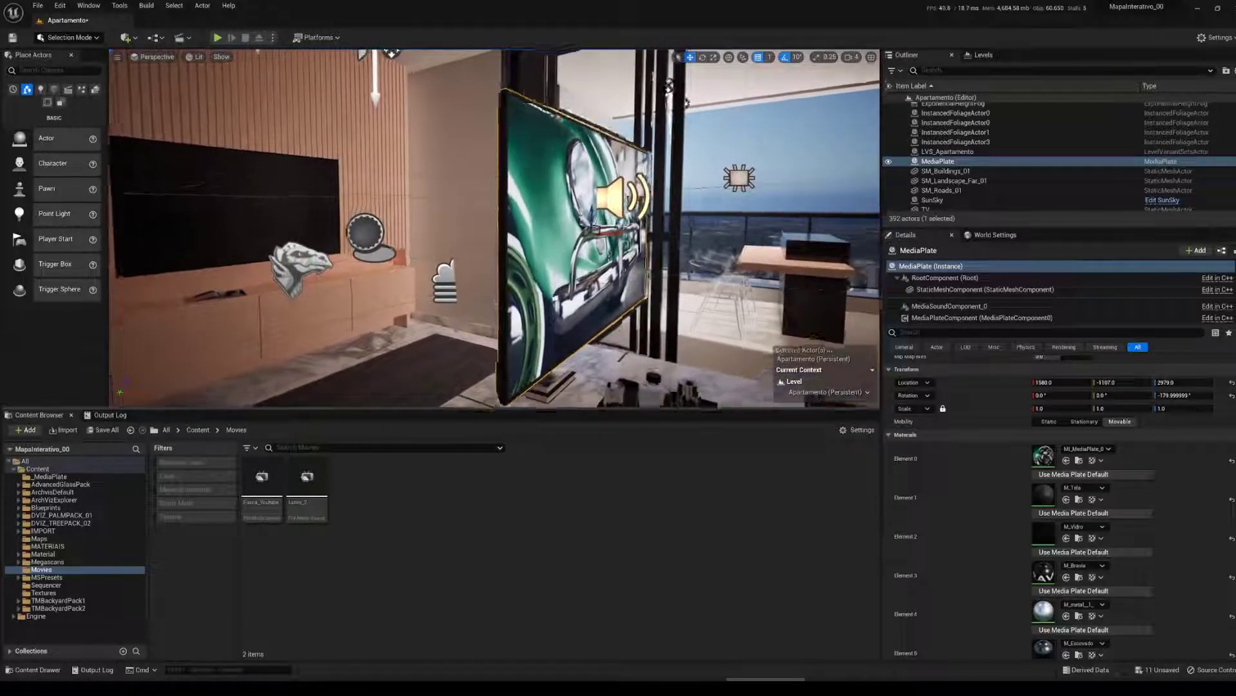
pyautogui.moveTo(589, 214); pyautogui.dragTo(599, 200, button='middle')
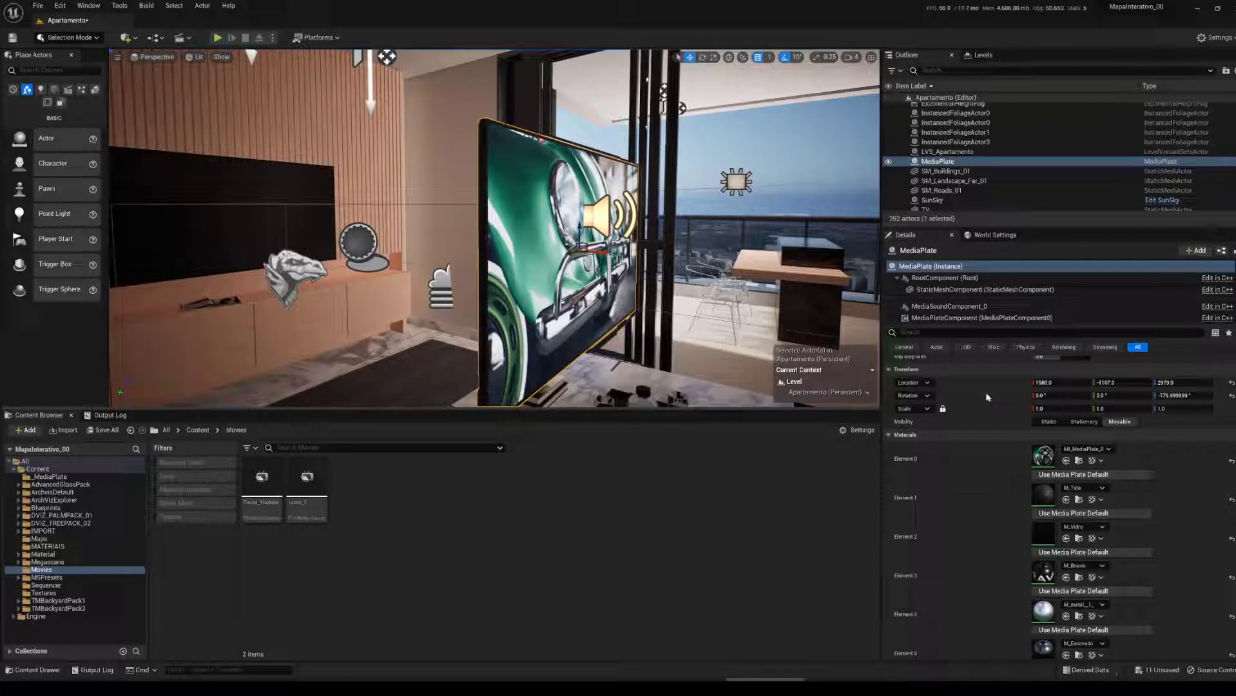
# Step: Look through all the media plate's properties, from mesh, playlist and playback options to tags, activation and physics
pyautogui.scroll(8, 967, 399)
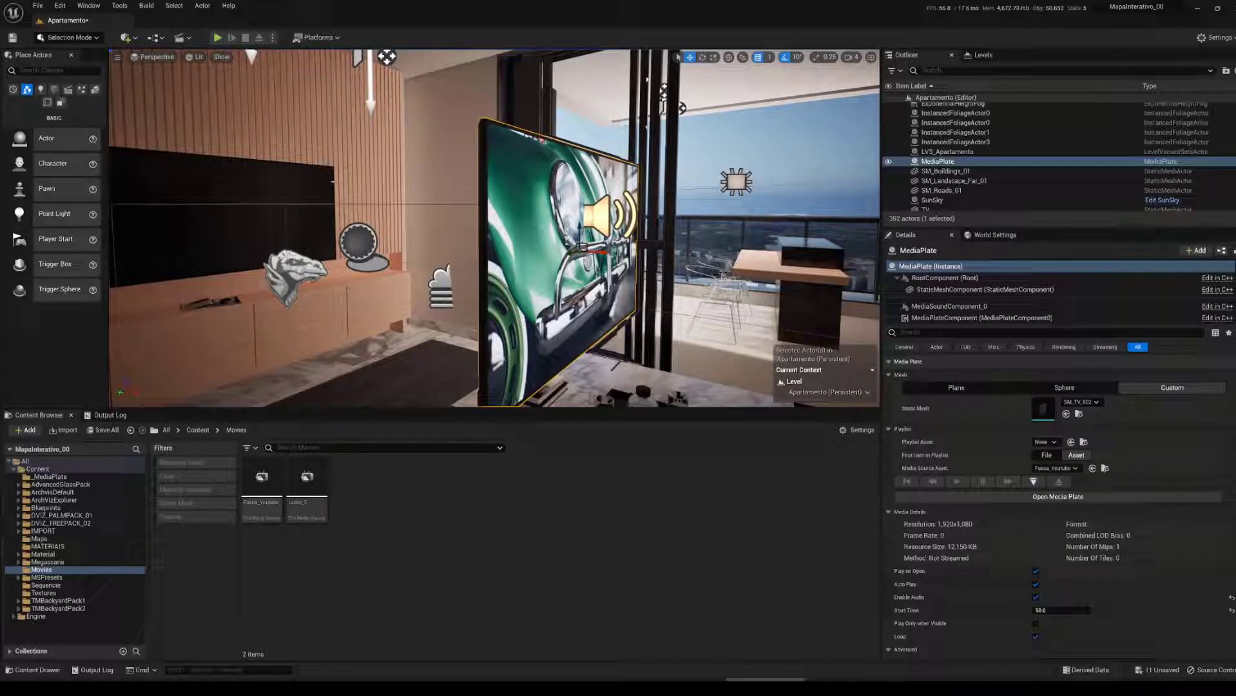
pyautogui.scroll(-10, 938, 514)
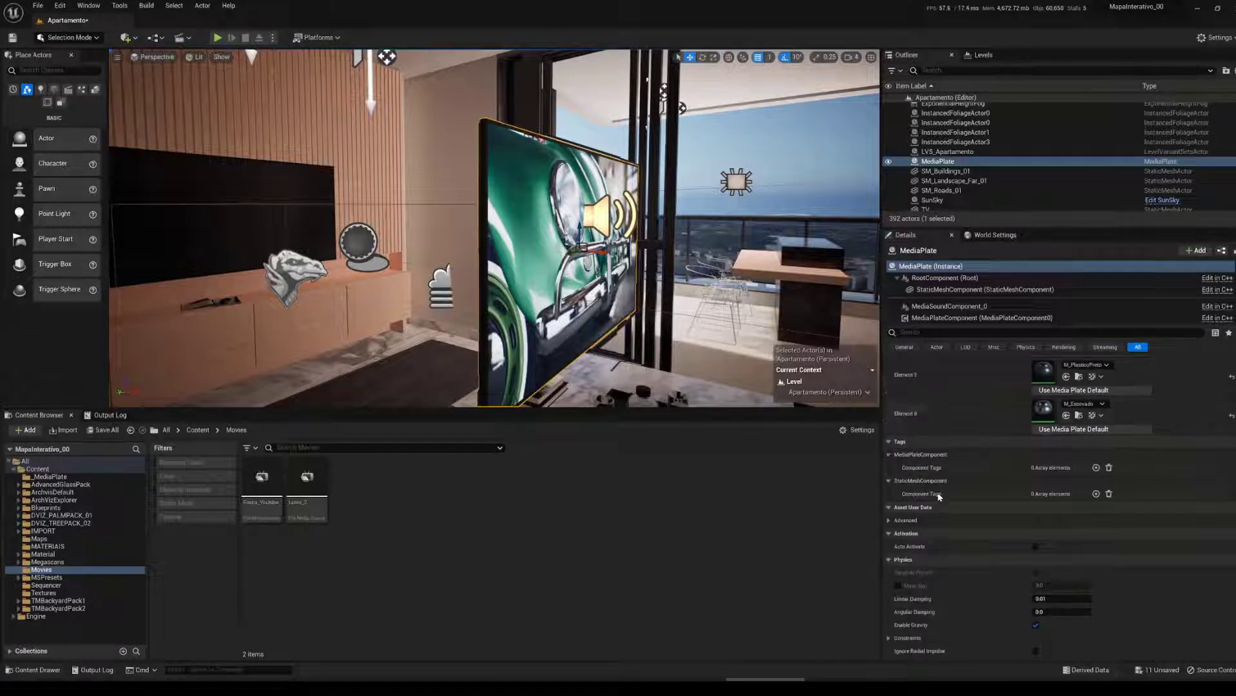
pyautogui.scroll(-3, 915, 373)
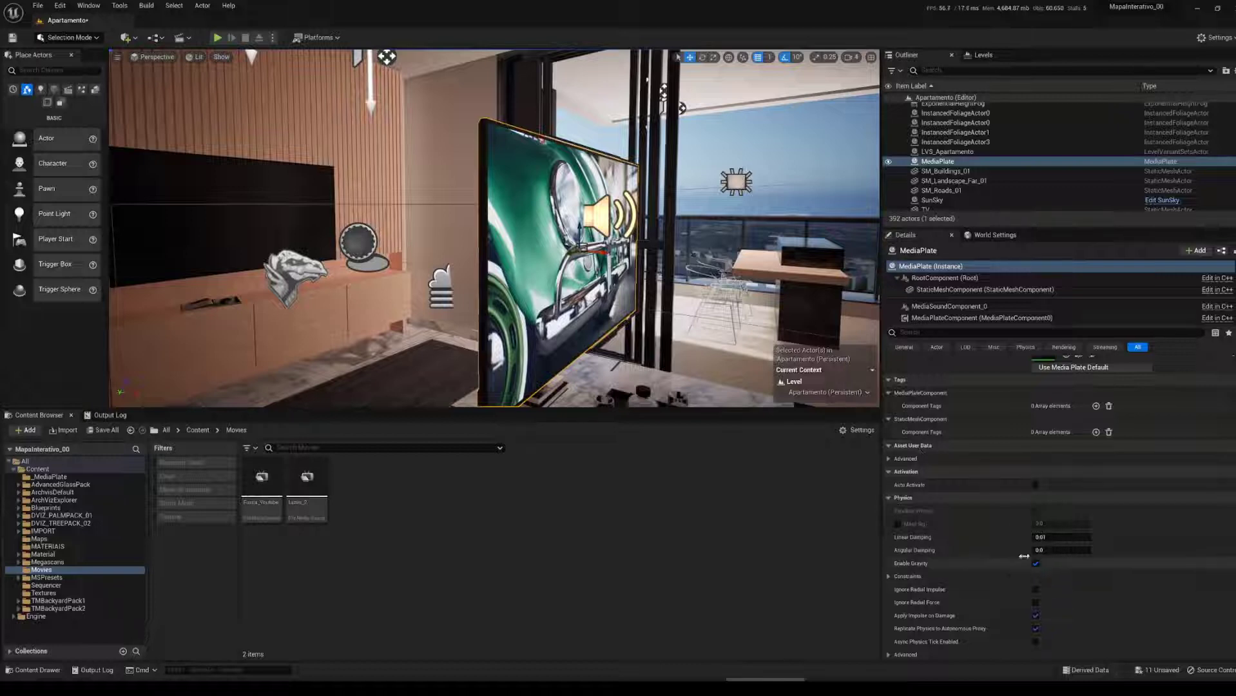
pyautogui.scroll(-3, 941, 452)
pyautogui.scroll(8, 928, 477)
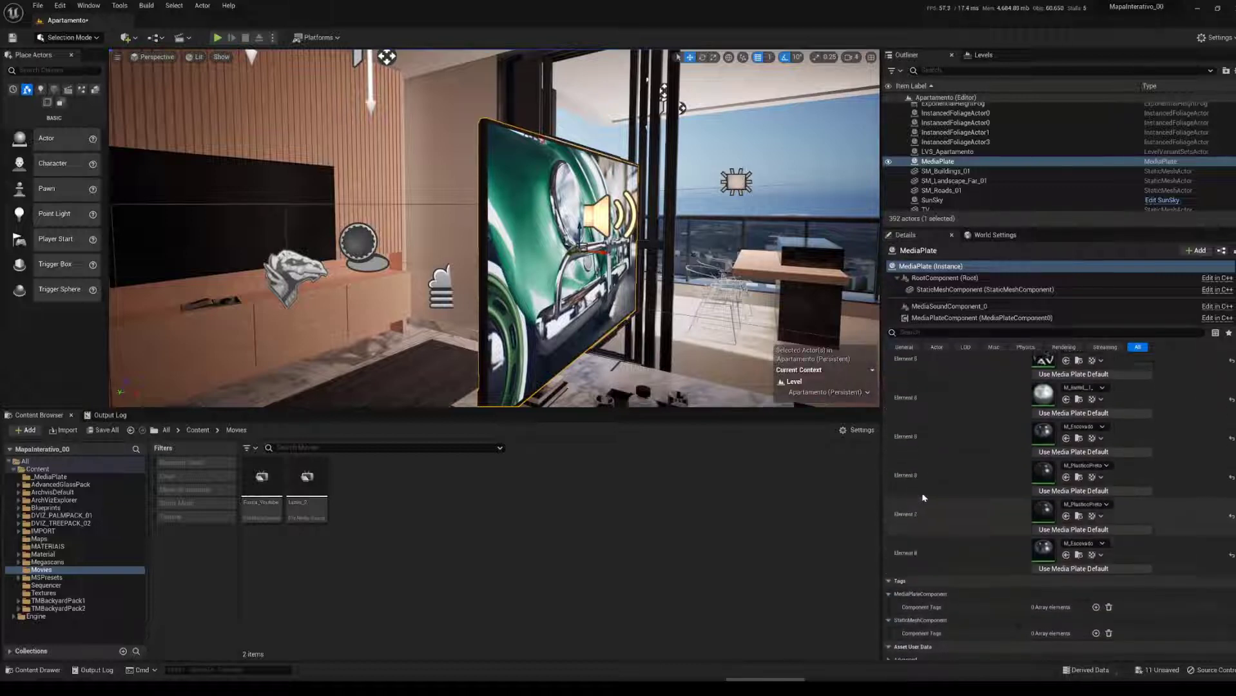
pyautogui.scroll(12, 931, 476)
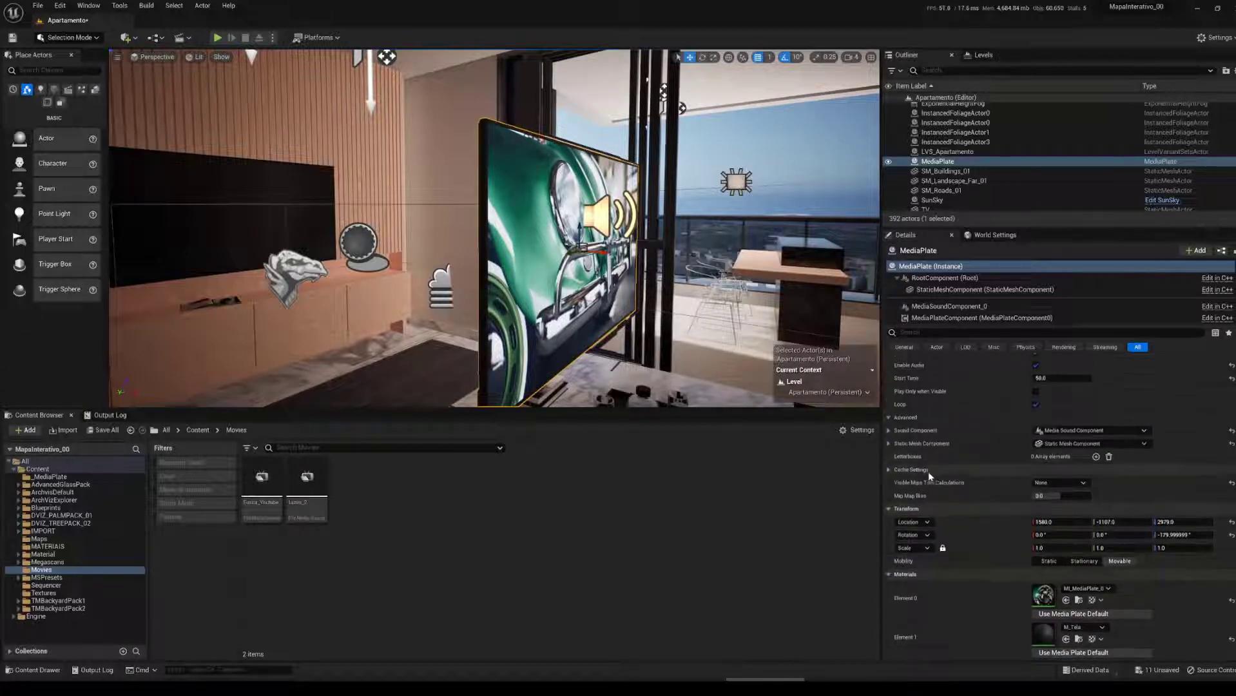
pyautogui.scroll(4, 931, 476)
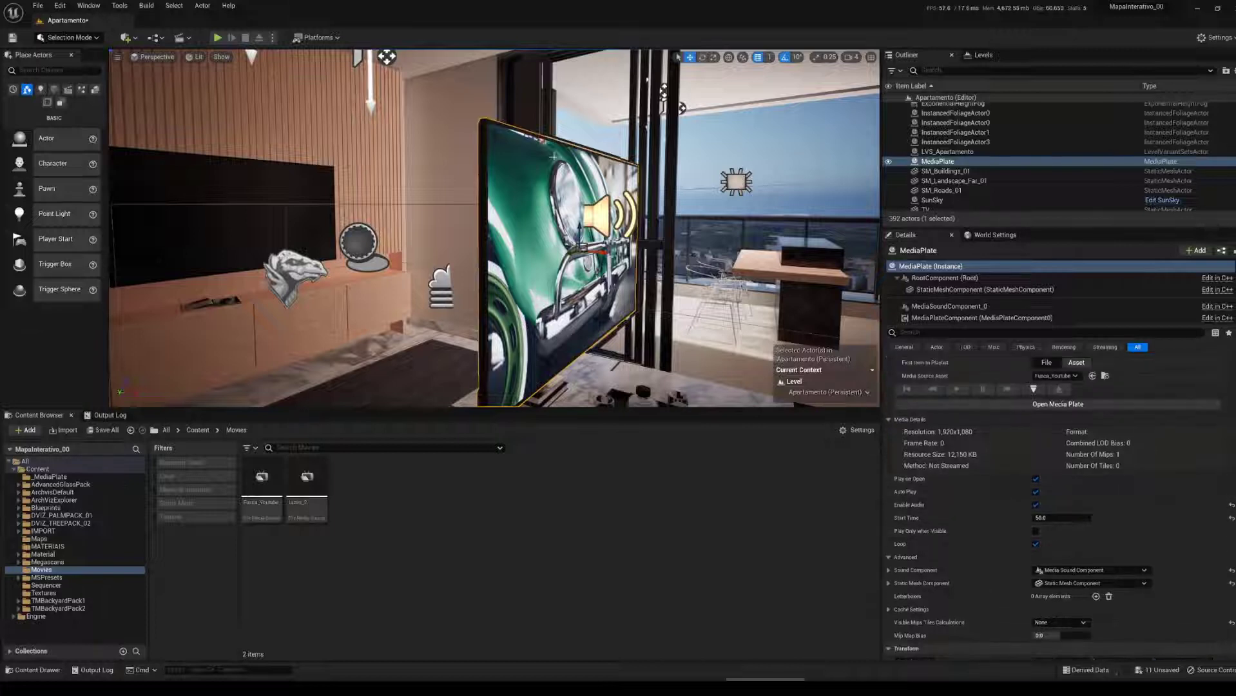